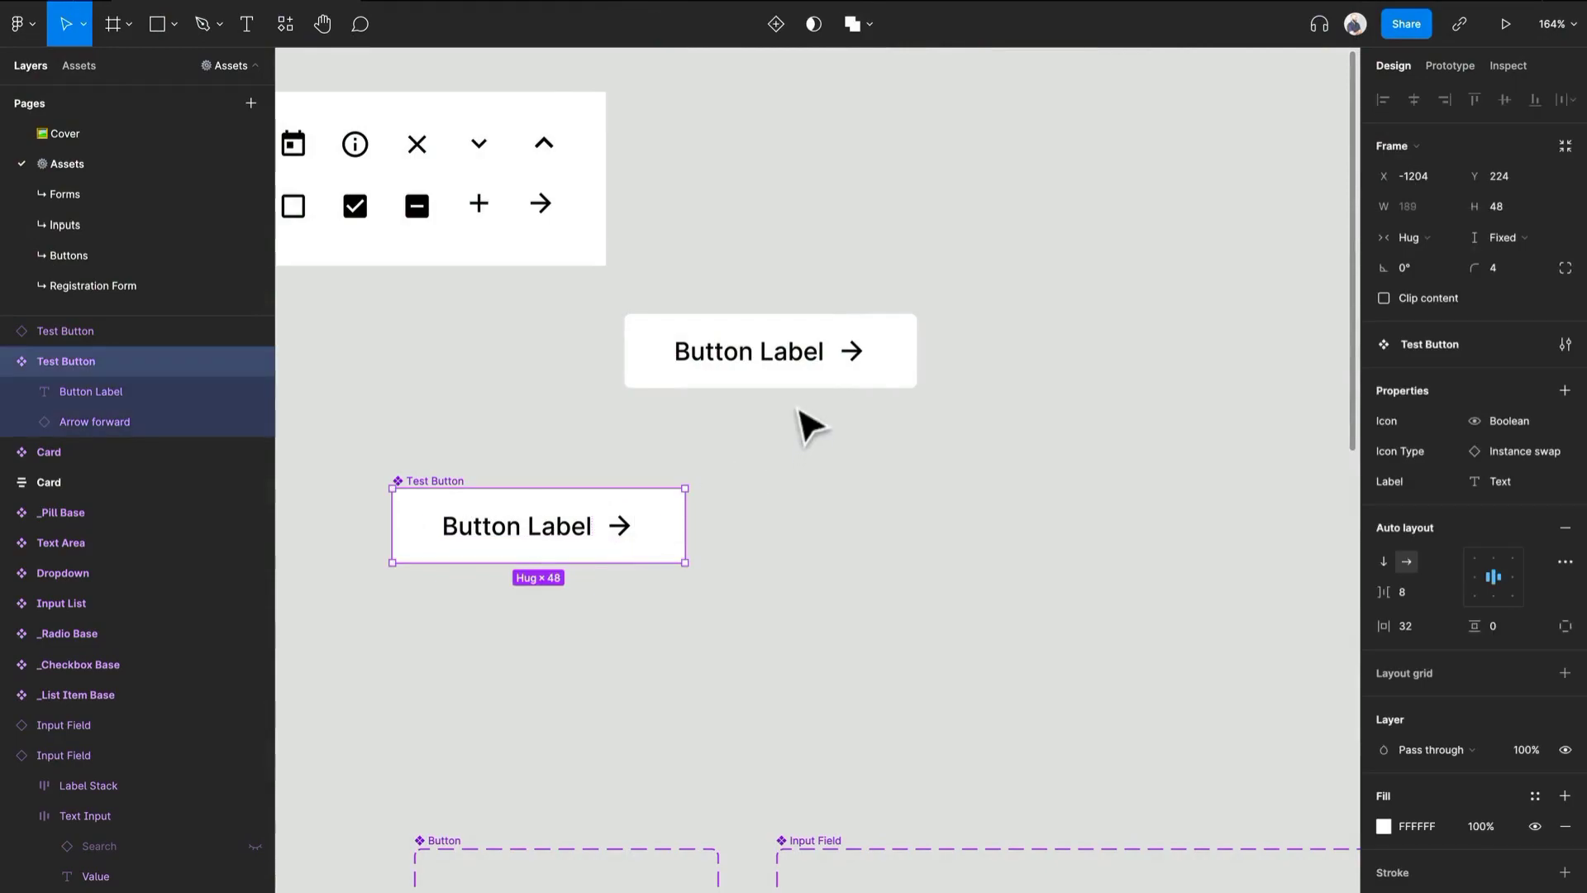
# - Delete the Test Button instance and move the main Test Button component up beside the icon sheet
pyautogui.moveTo(843, 380); pyautogui.dragTo(1096, 251)
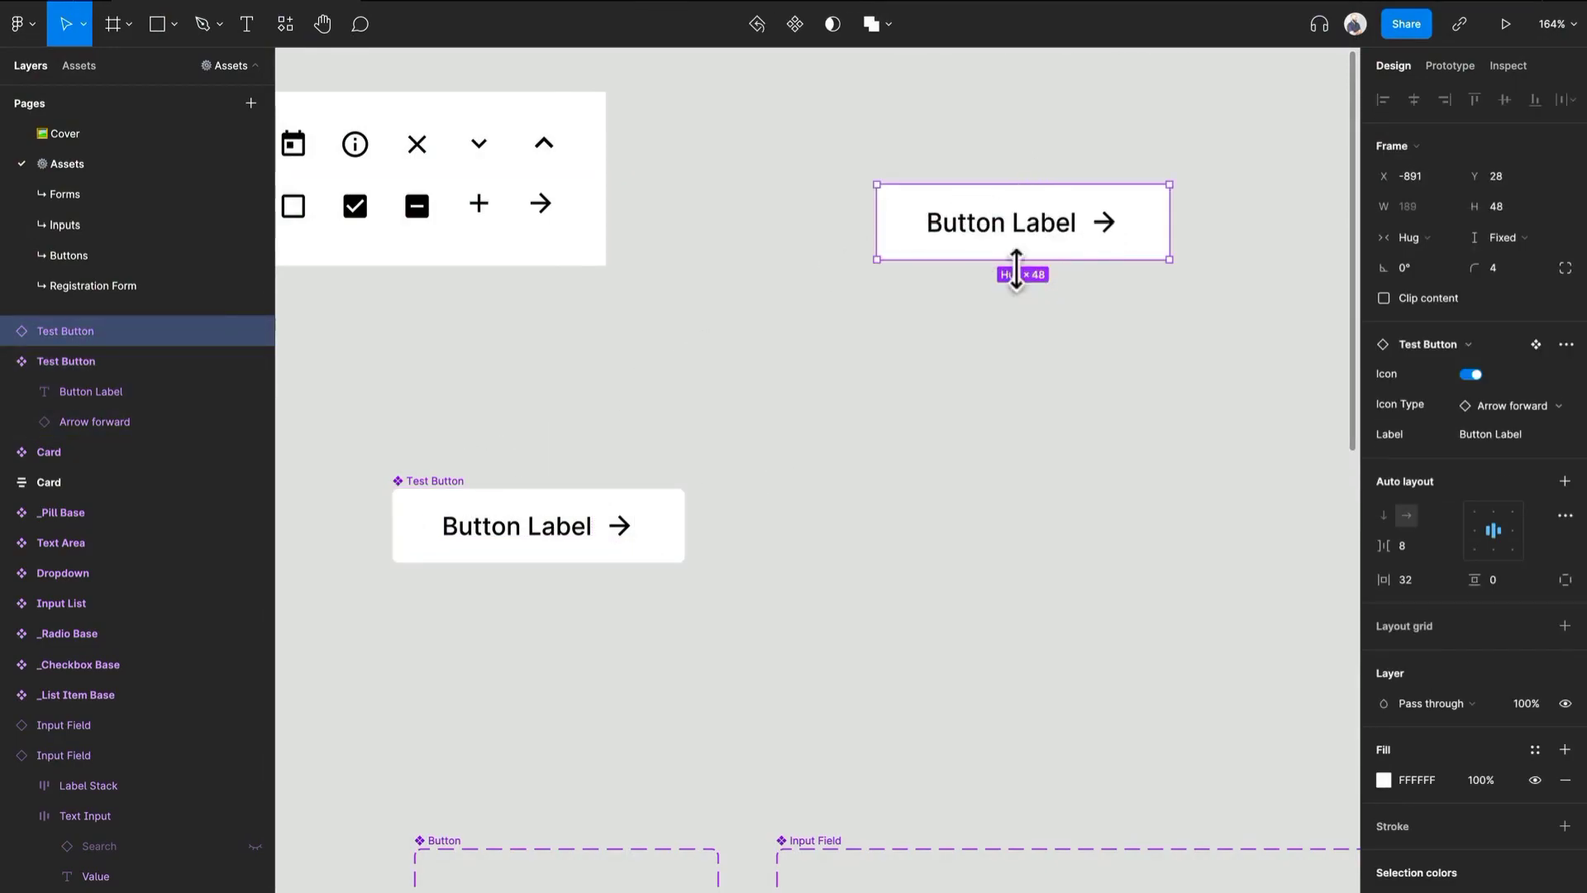
pyautogui.press('Delete')
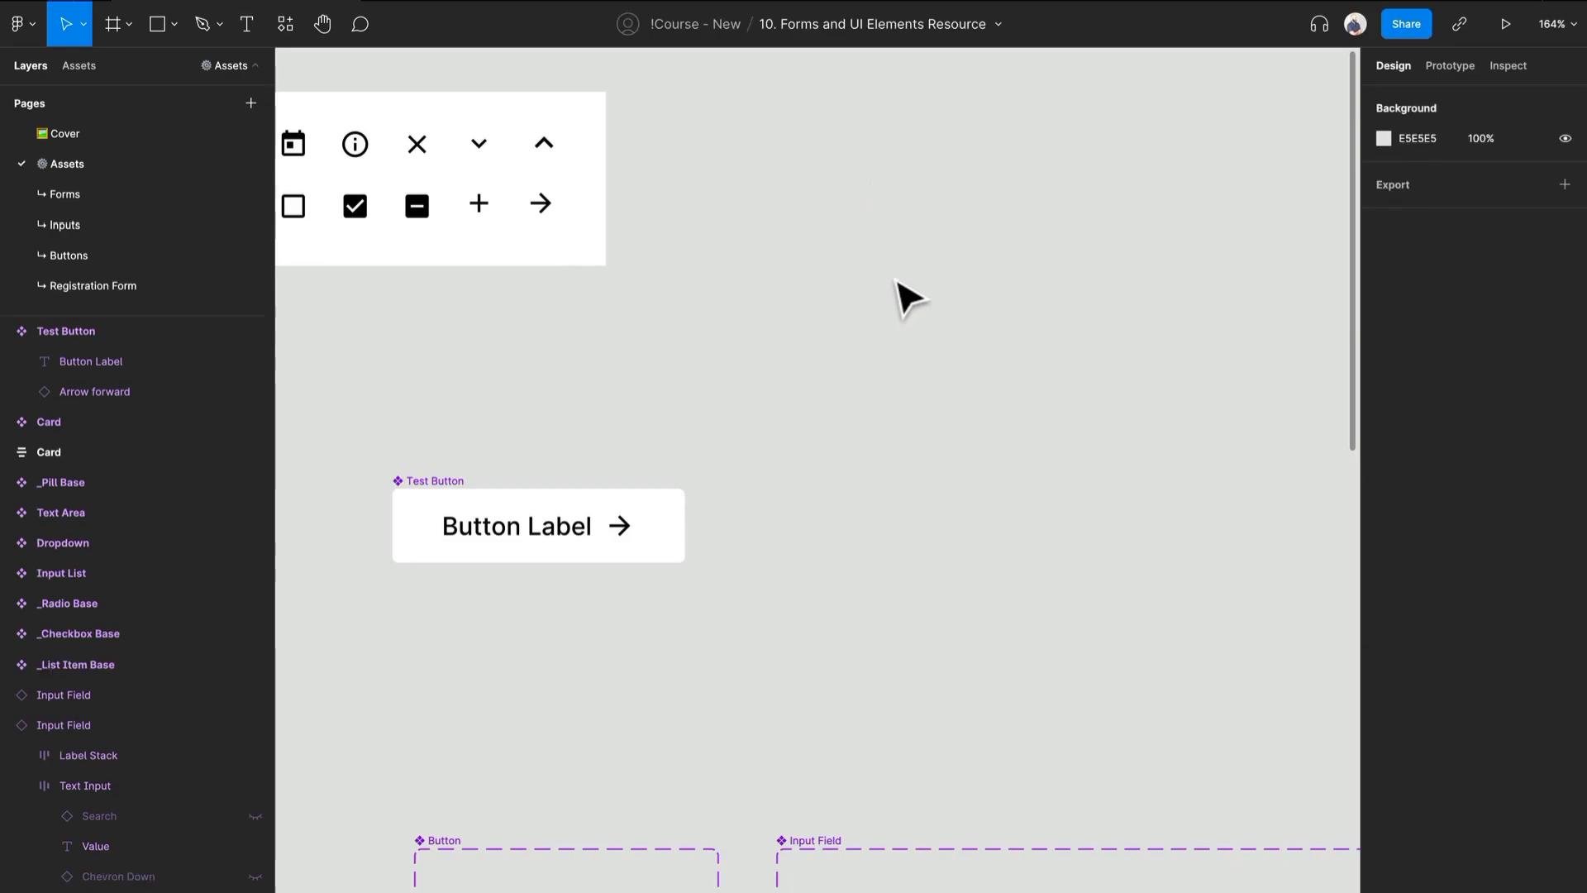
pyautogui.moveTo(453, 485); pyautogui.dragTo(803, 202)
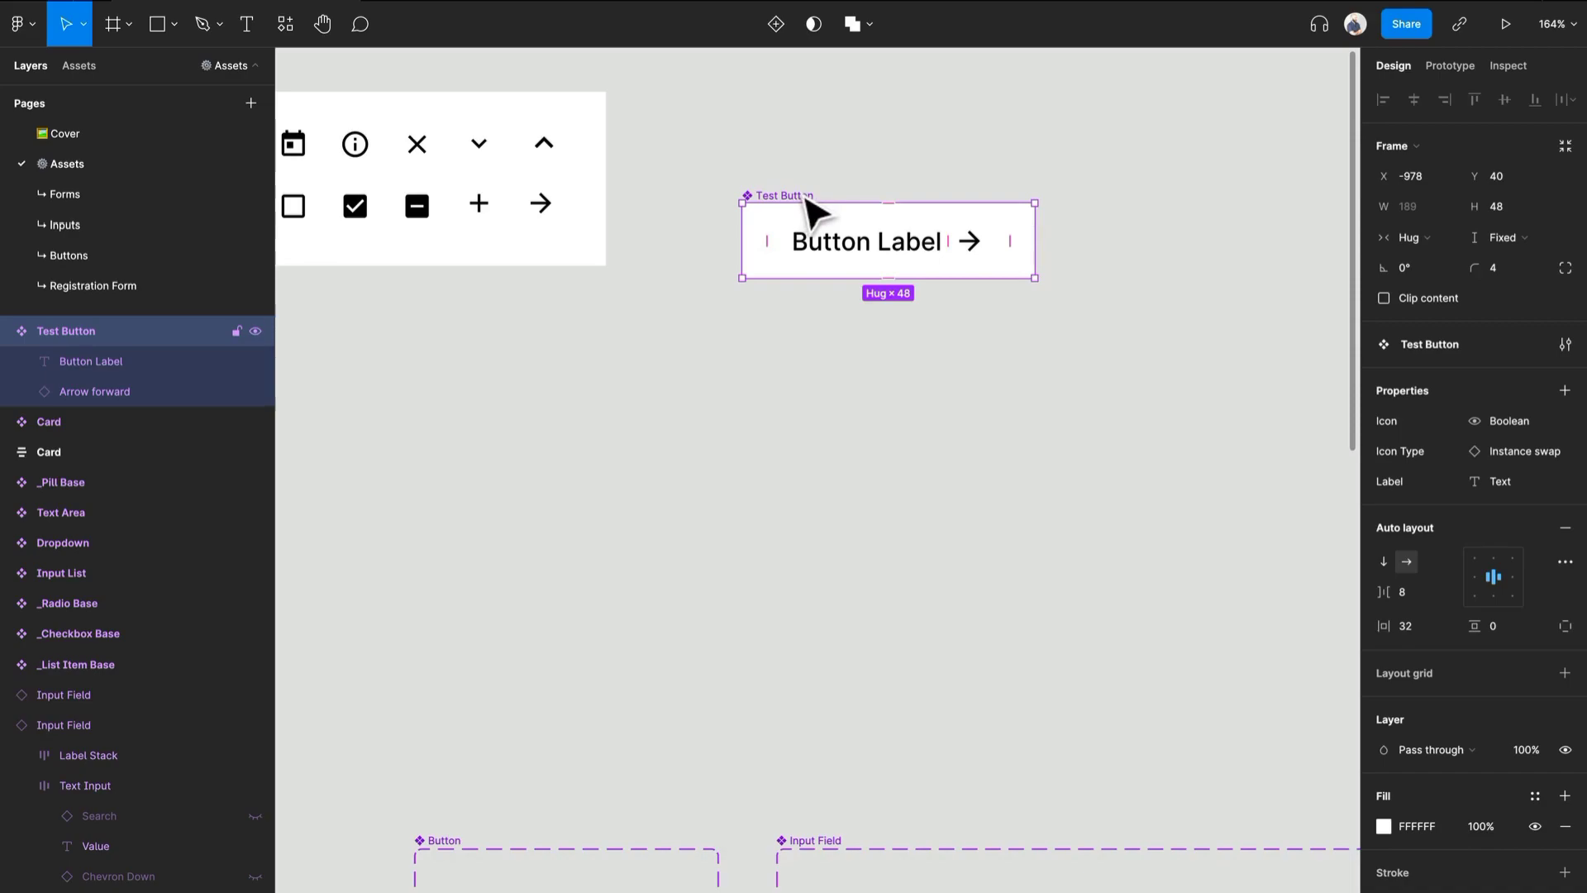
pyautogui.scroll(-1, 868, 330)
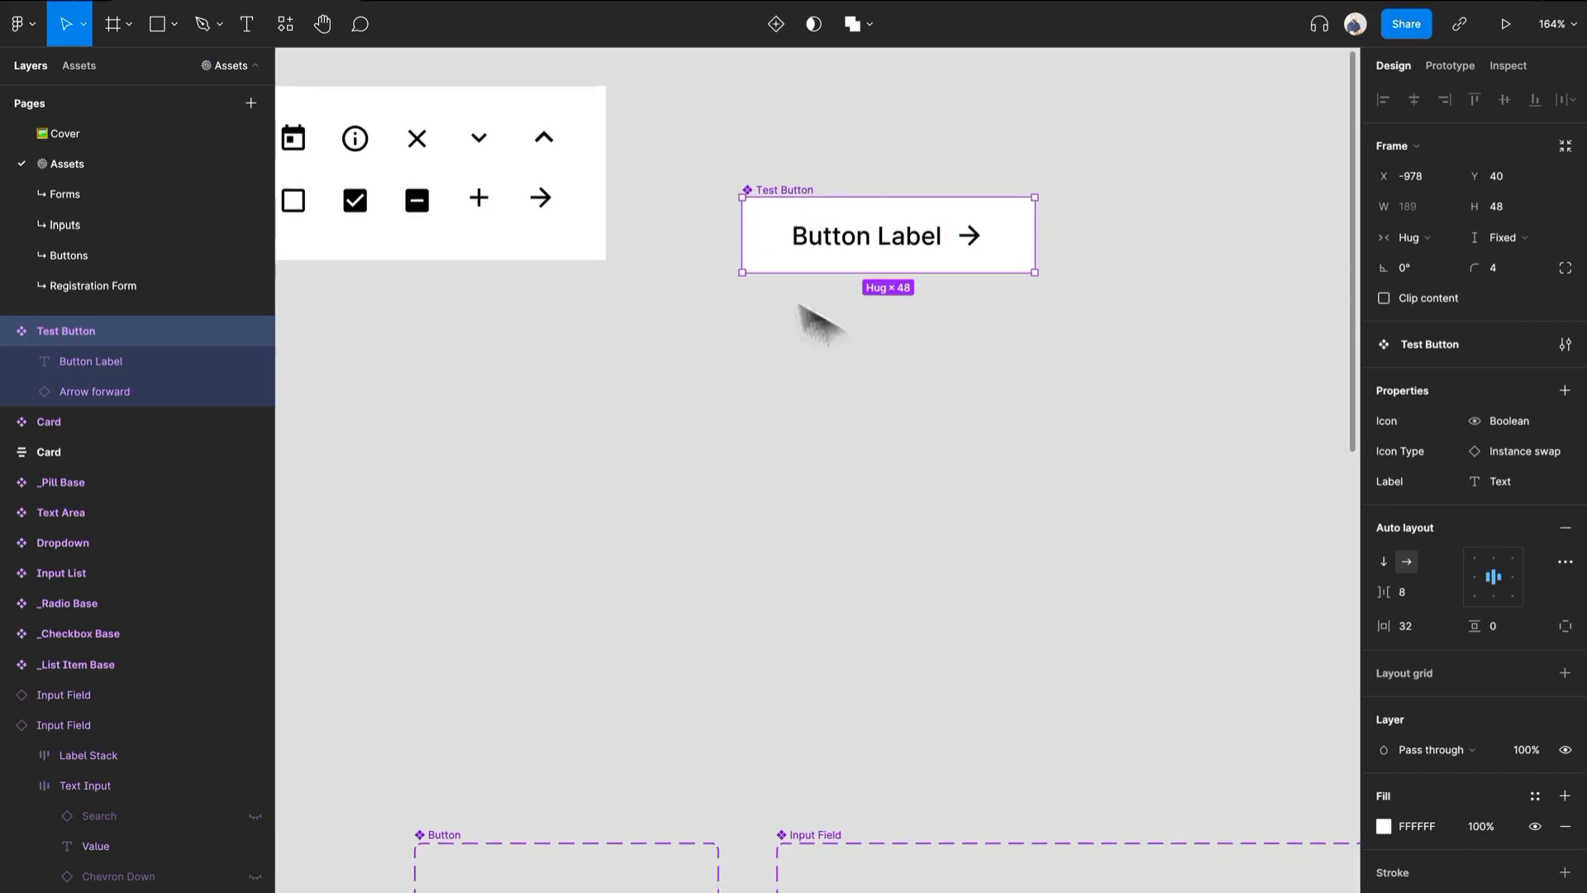
pyautogui.scroll(1, 1002, 372)
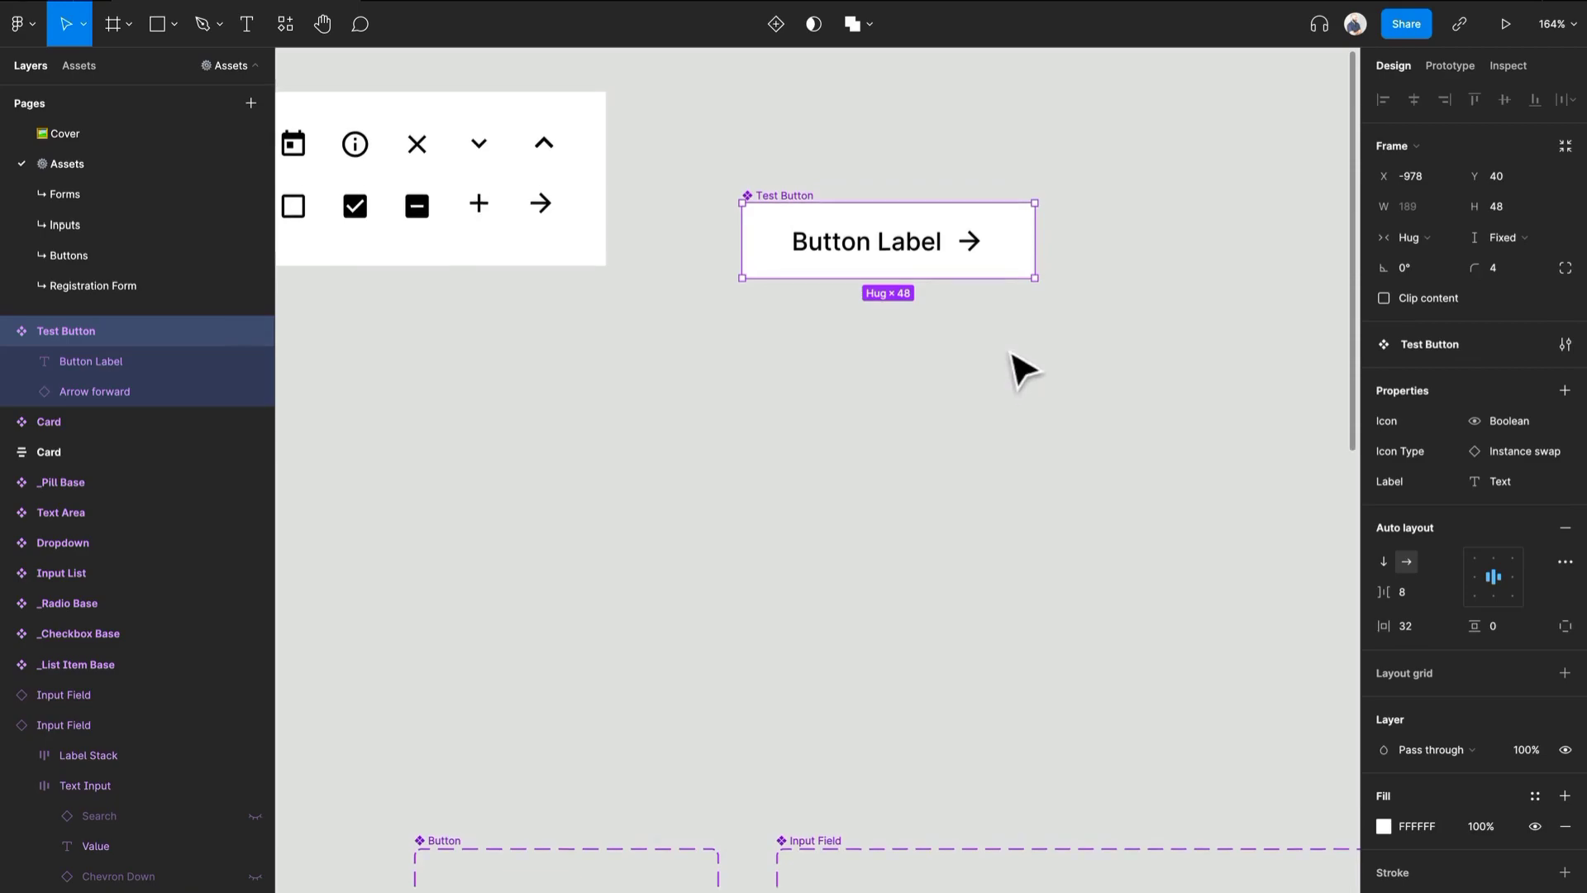
# - Add a variant property to the Test Button component
pyautogui.scroll(-1, 967, 314)
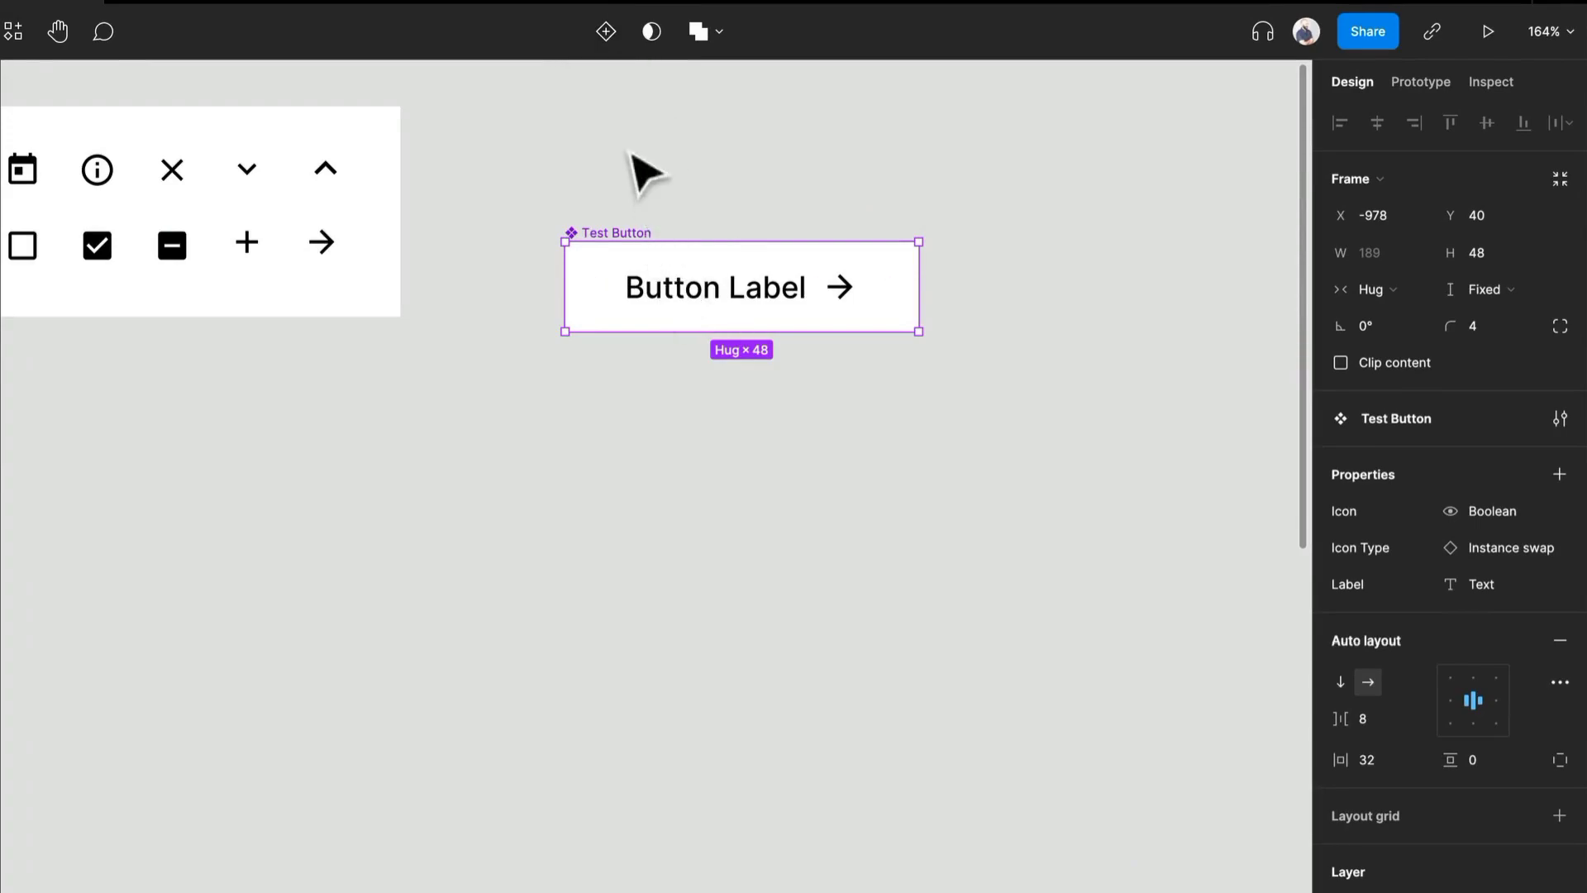
pyautogui.click(1560, 477)
pyautogui.click(1461, 550)
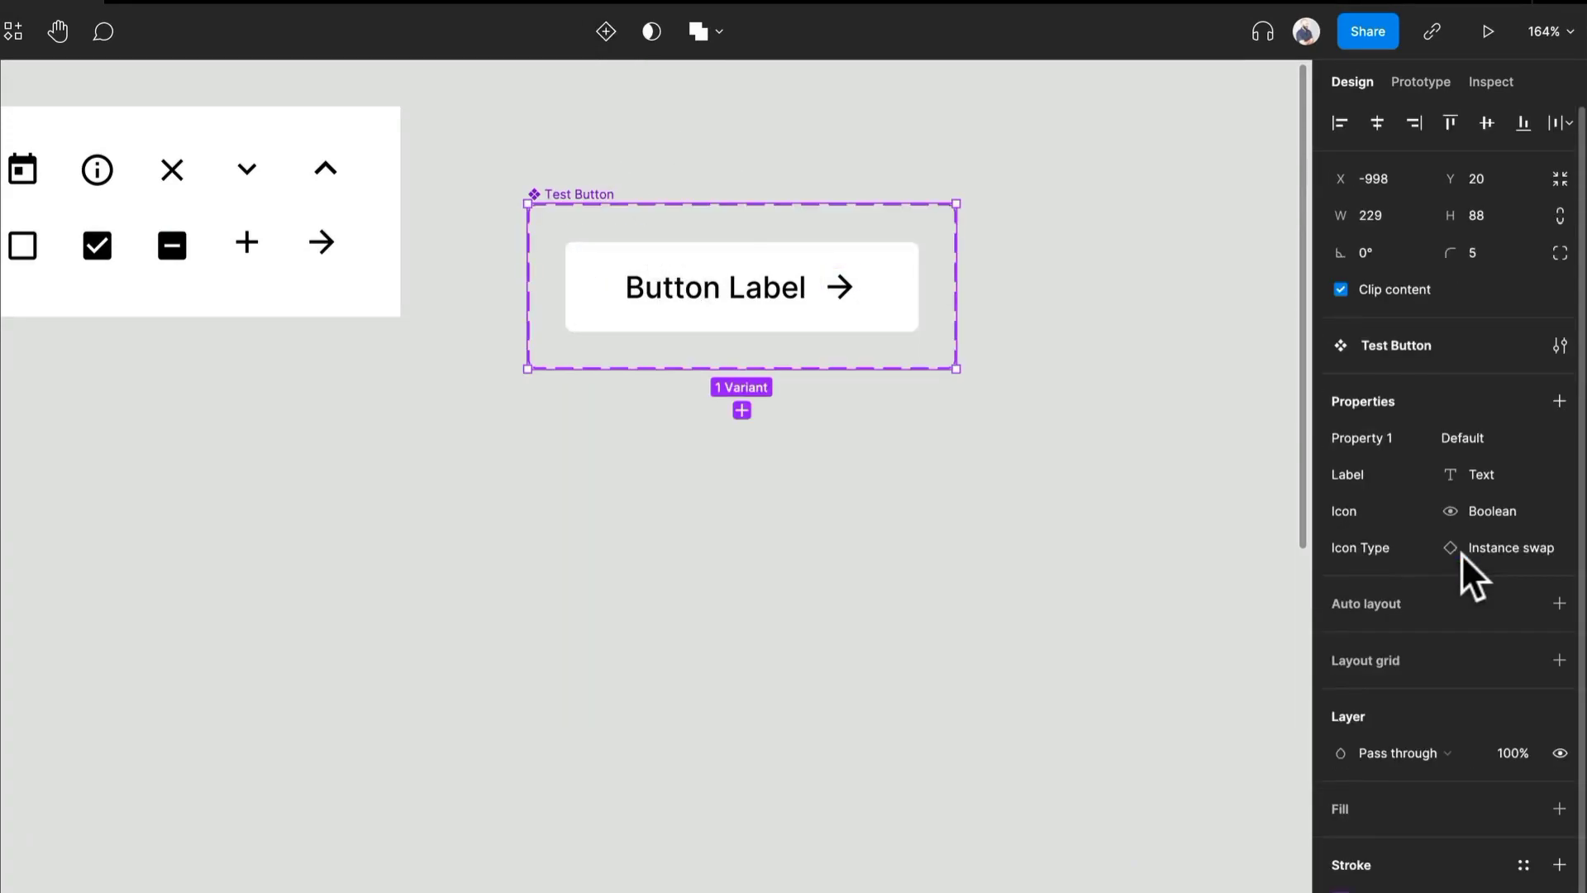
# - Apply auto layout to the Test Button component set with an item spacing of 20
pyautogui.click(1558, 604)
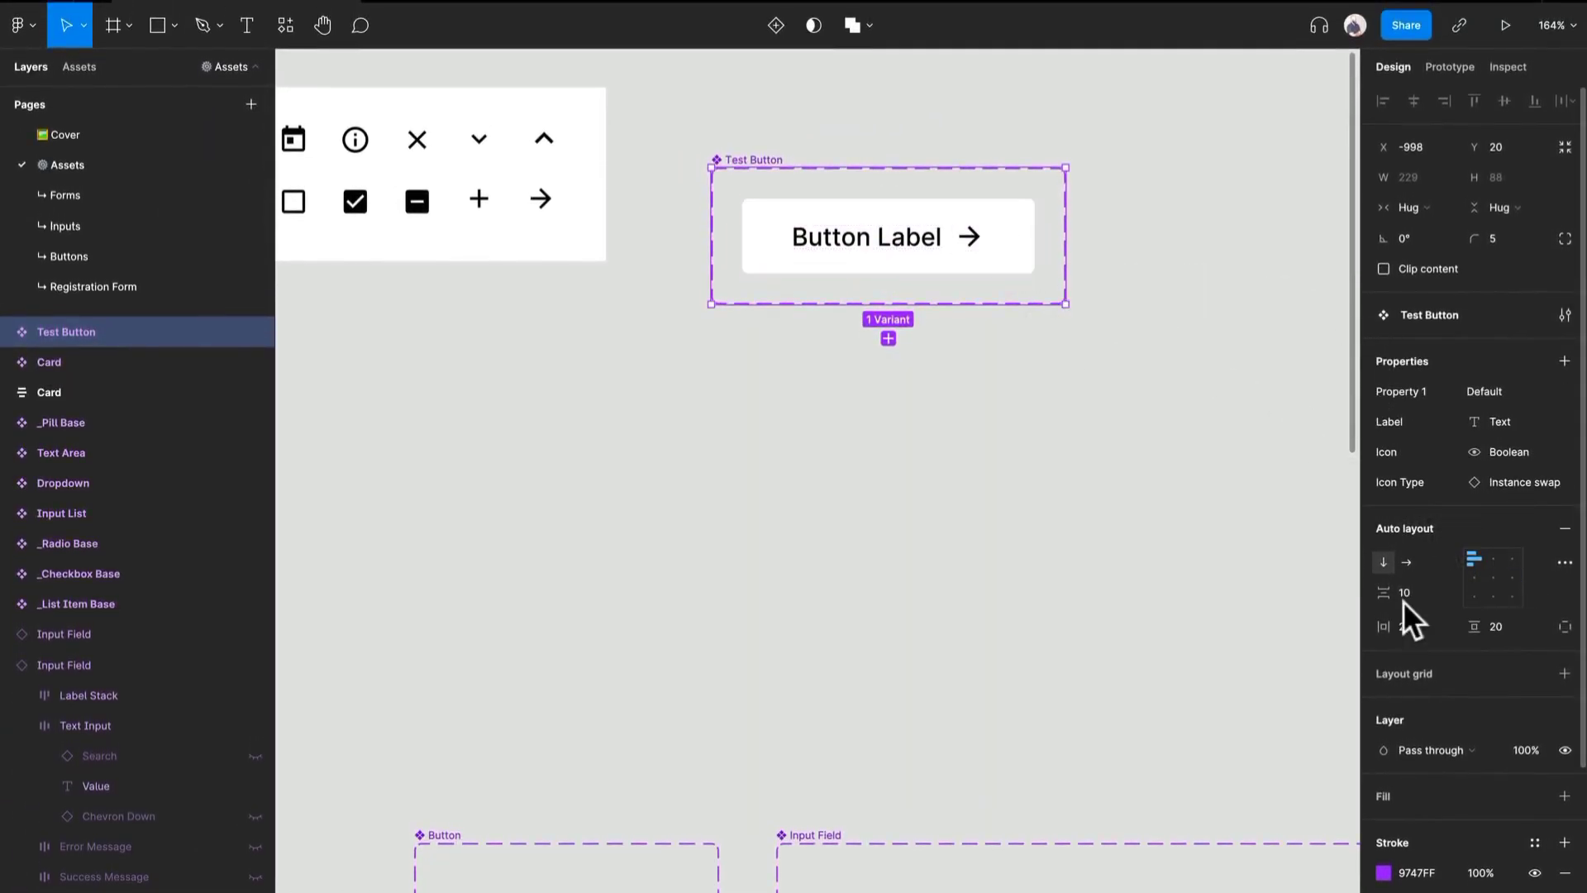
pyautogui.write('2')
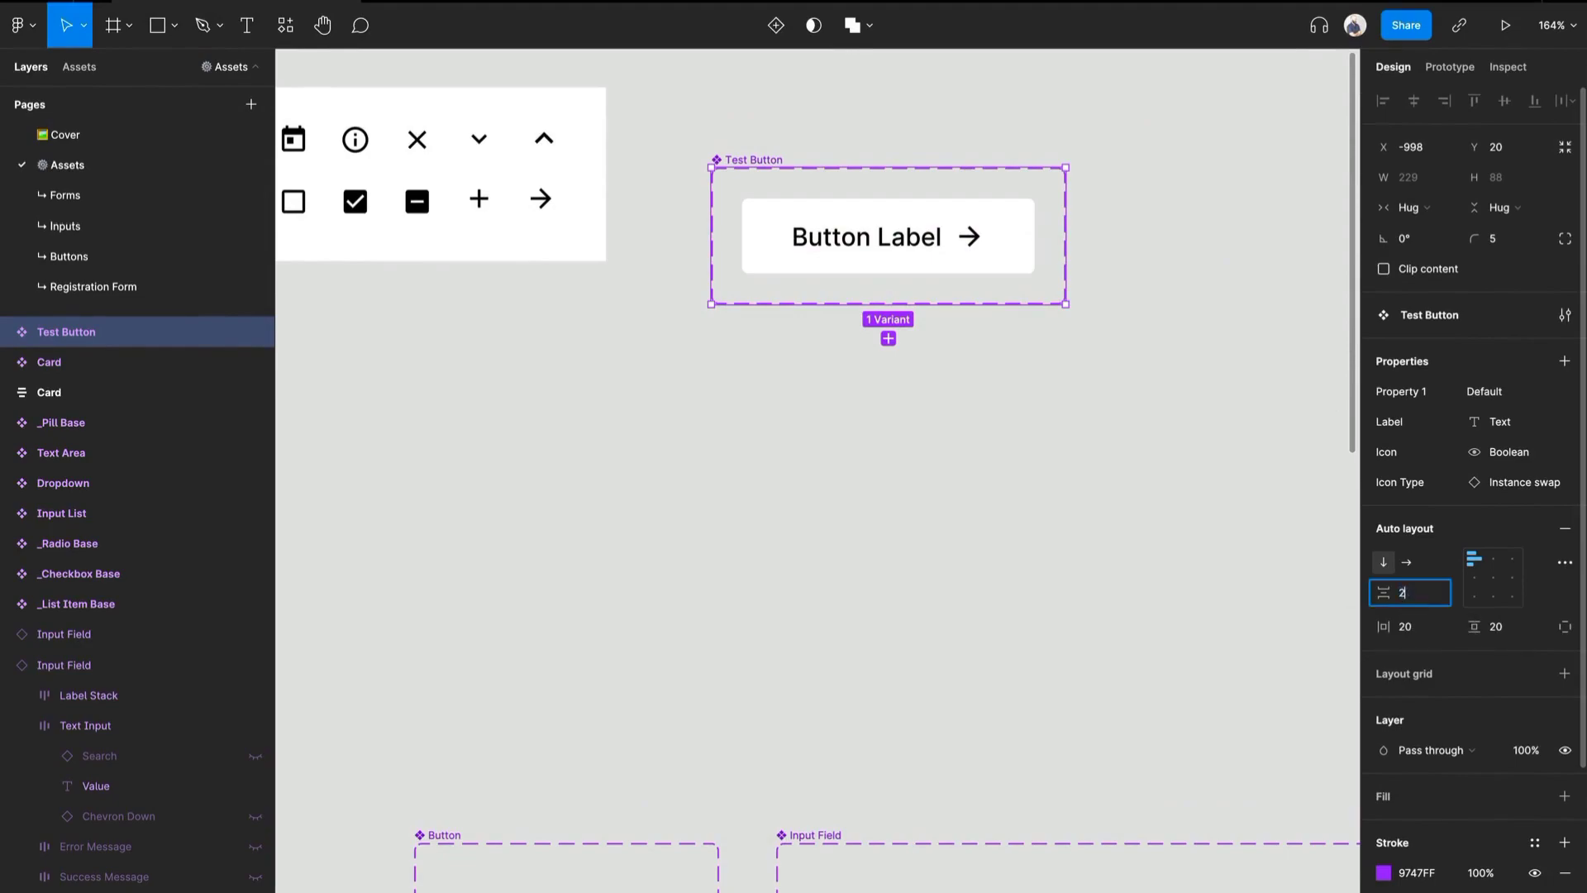
pyautogui.press('Return')
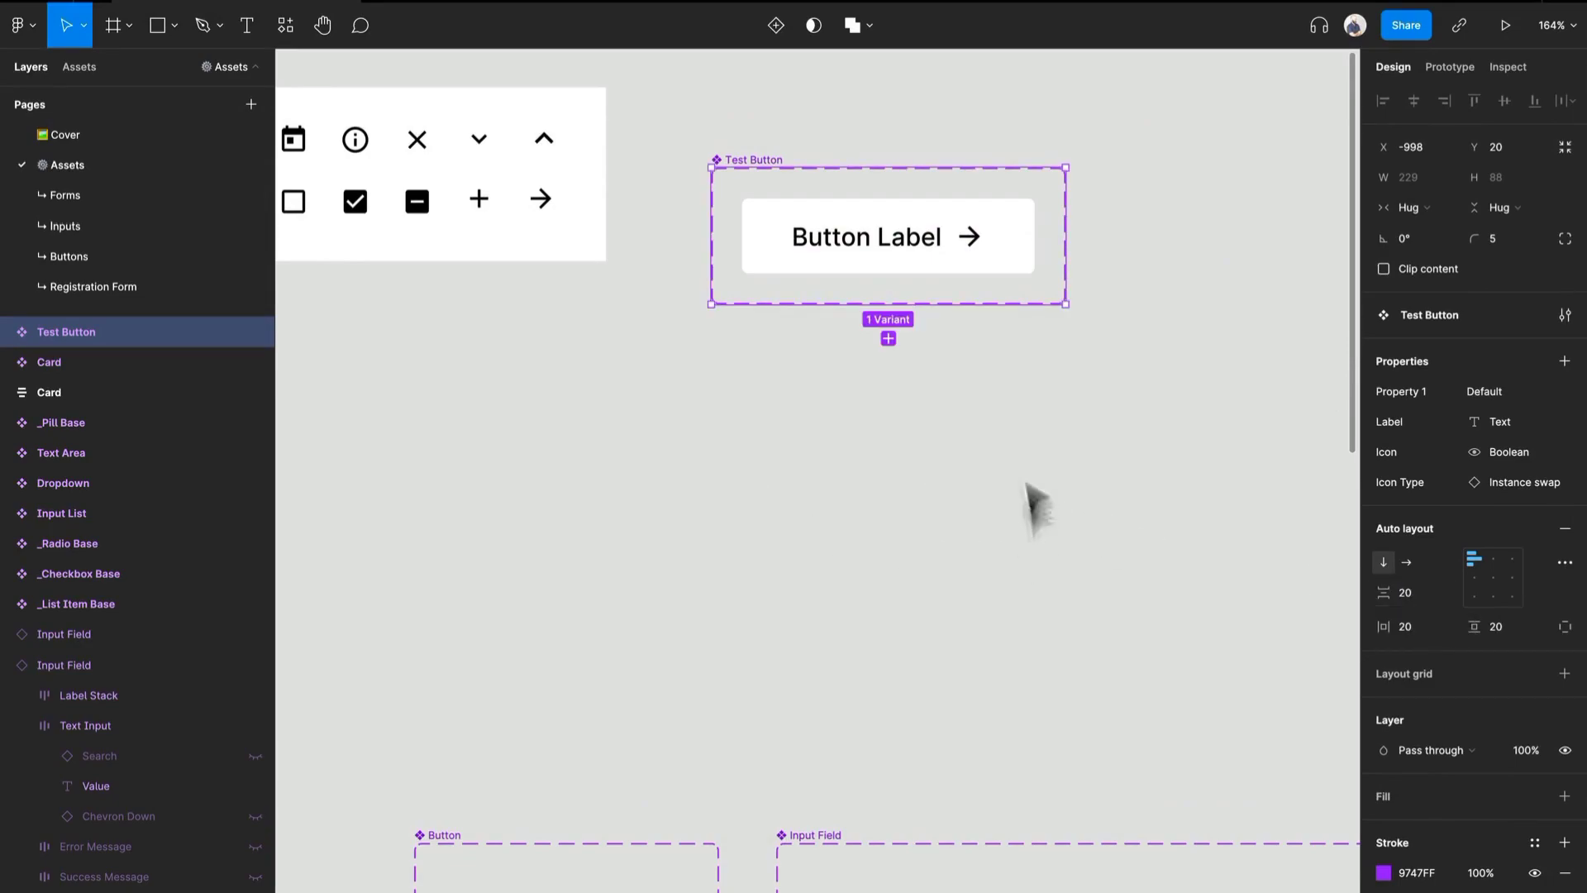
# - Duplicate the Default variant inside the Test Button set and open the copy's fill colour for editing
pyautogui.click(873, 242)
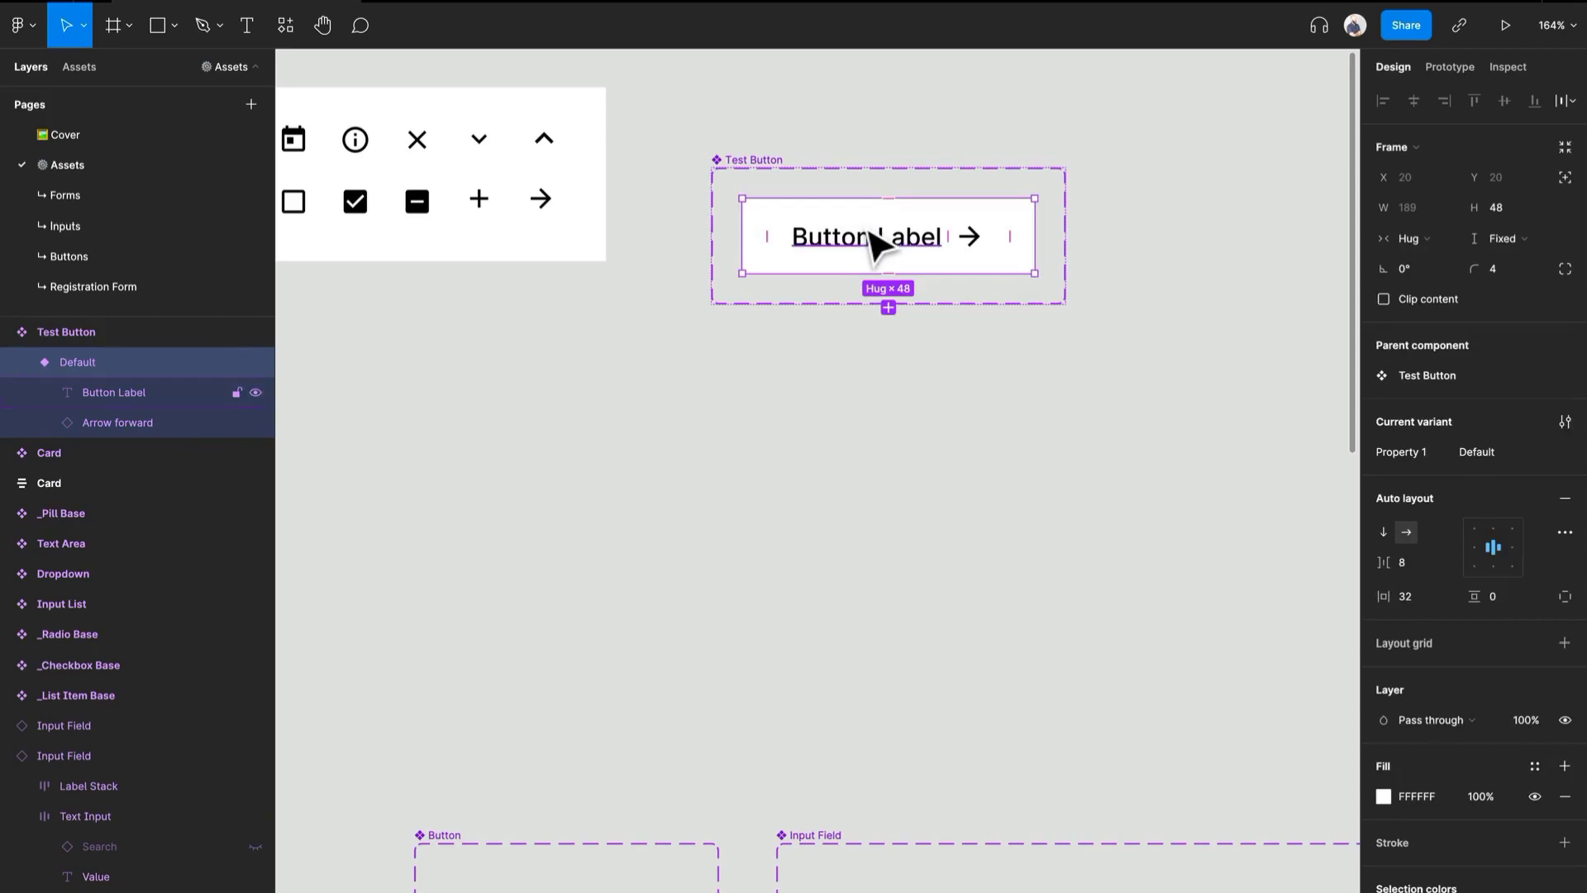
pyautogui.press('super+d')
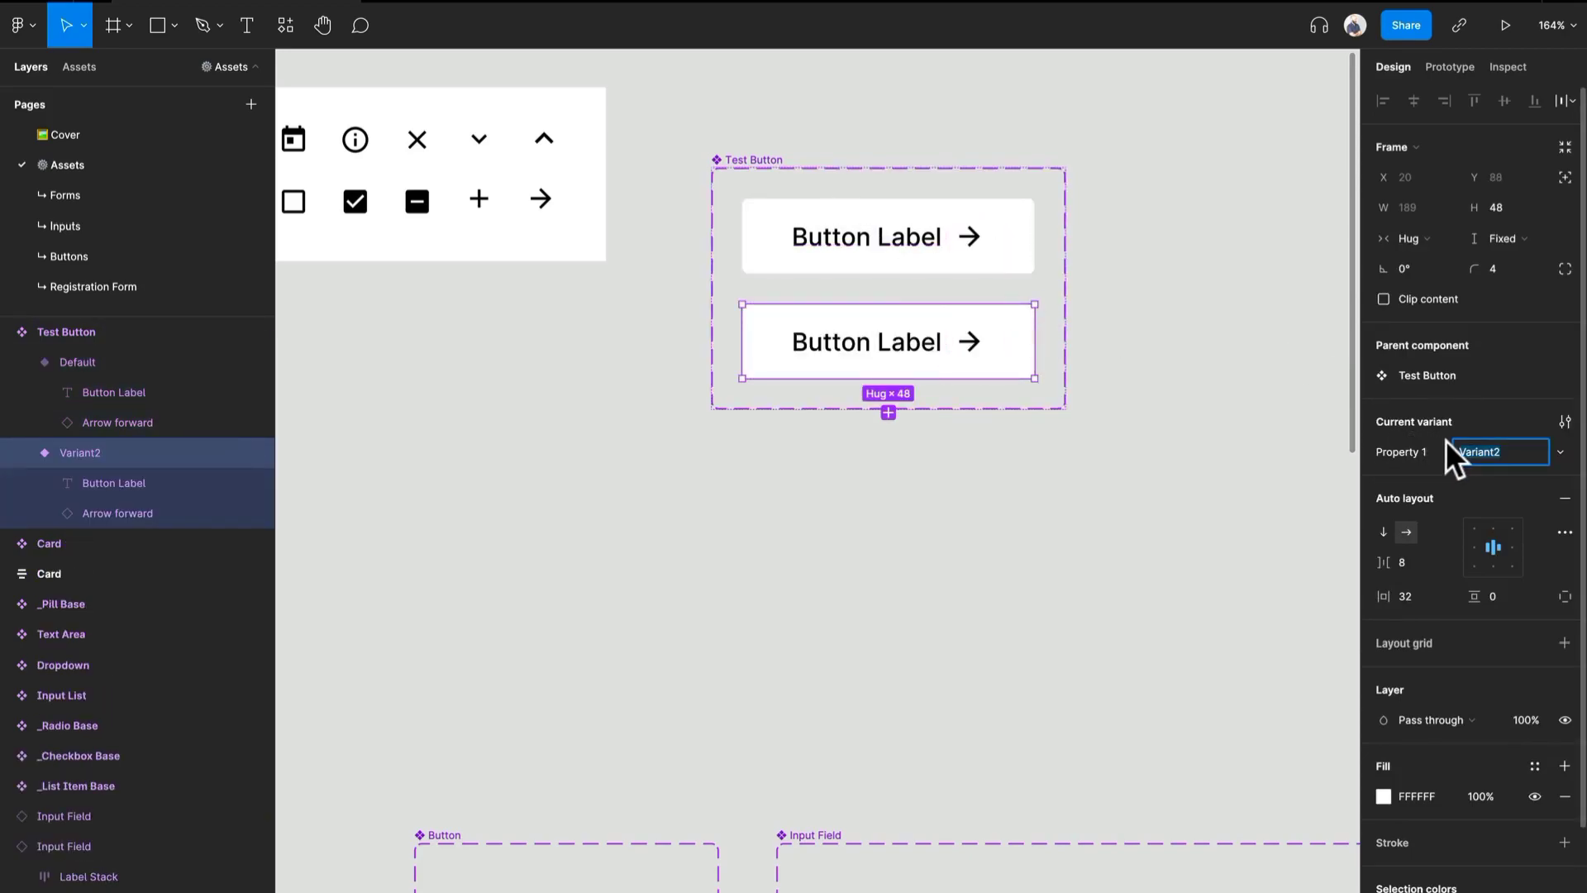
pyautogui.click(997, 269)
pyautogui.click(1000, 358)
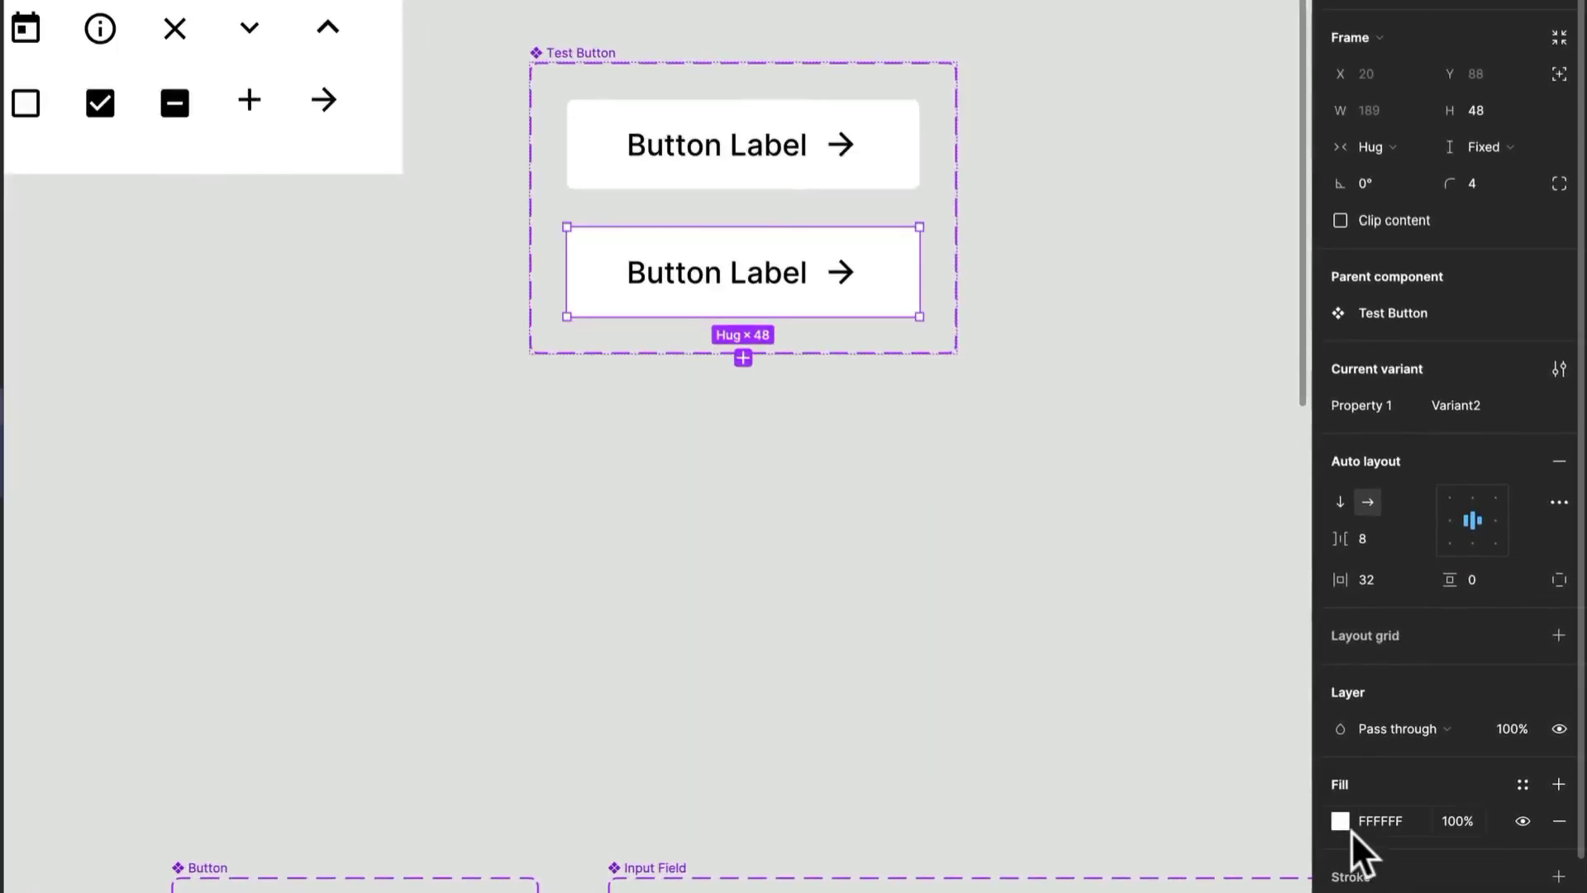
pyautogui.click(1347, 824)
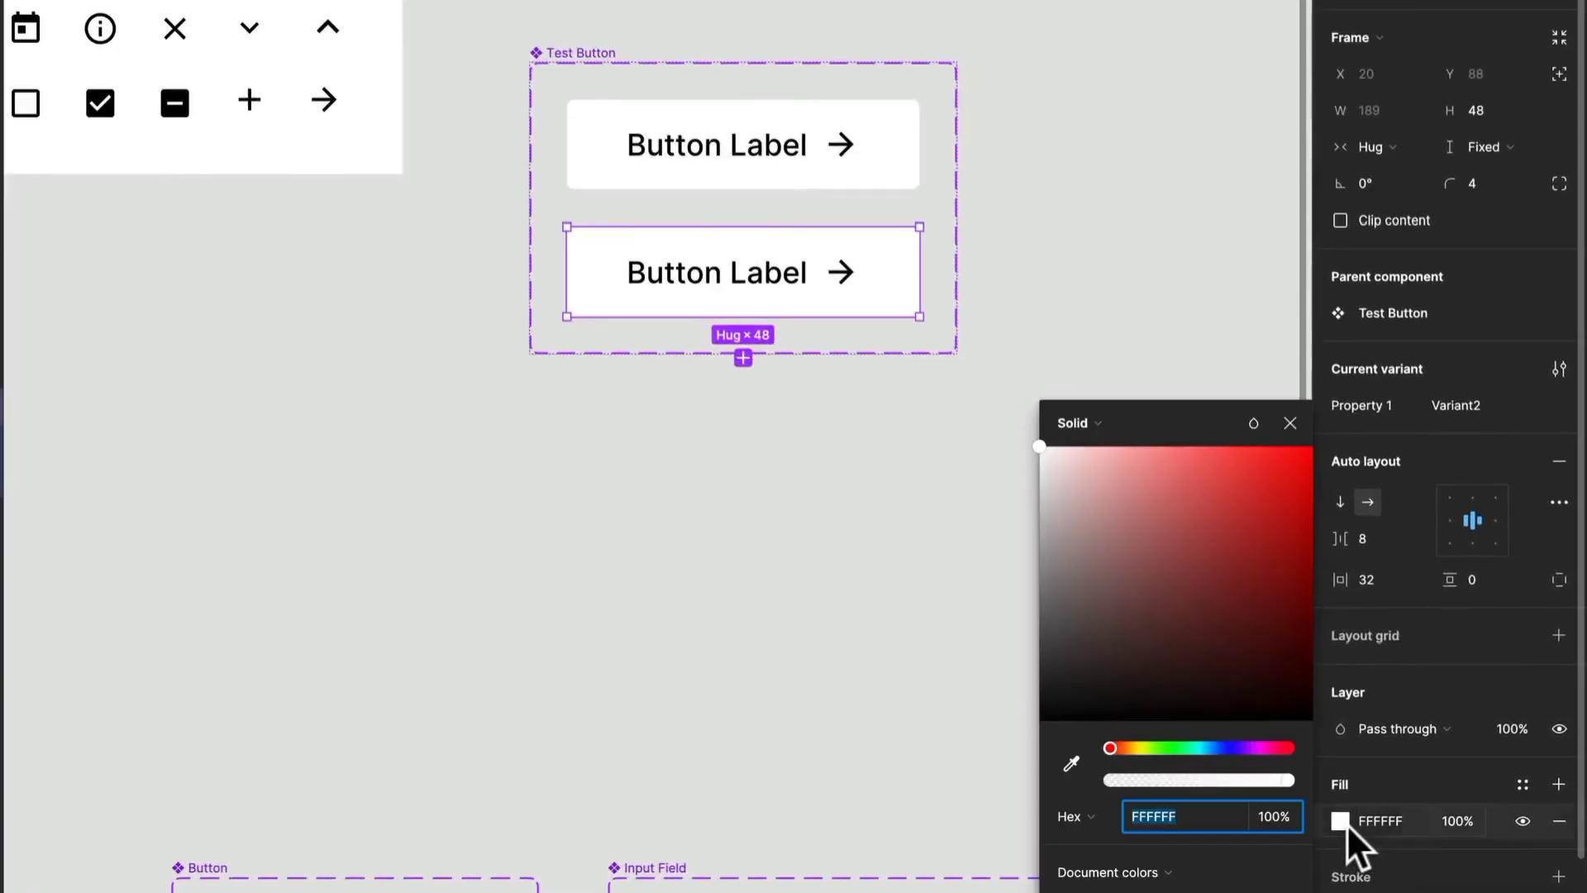
pyautogui.click(1040, 454)
pyautogui.moveTo(1038, 463); pyautogui.dragTo(1044, 476)
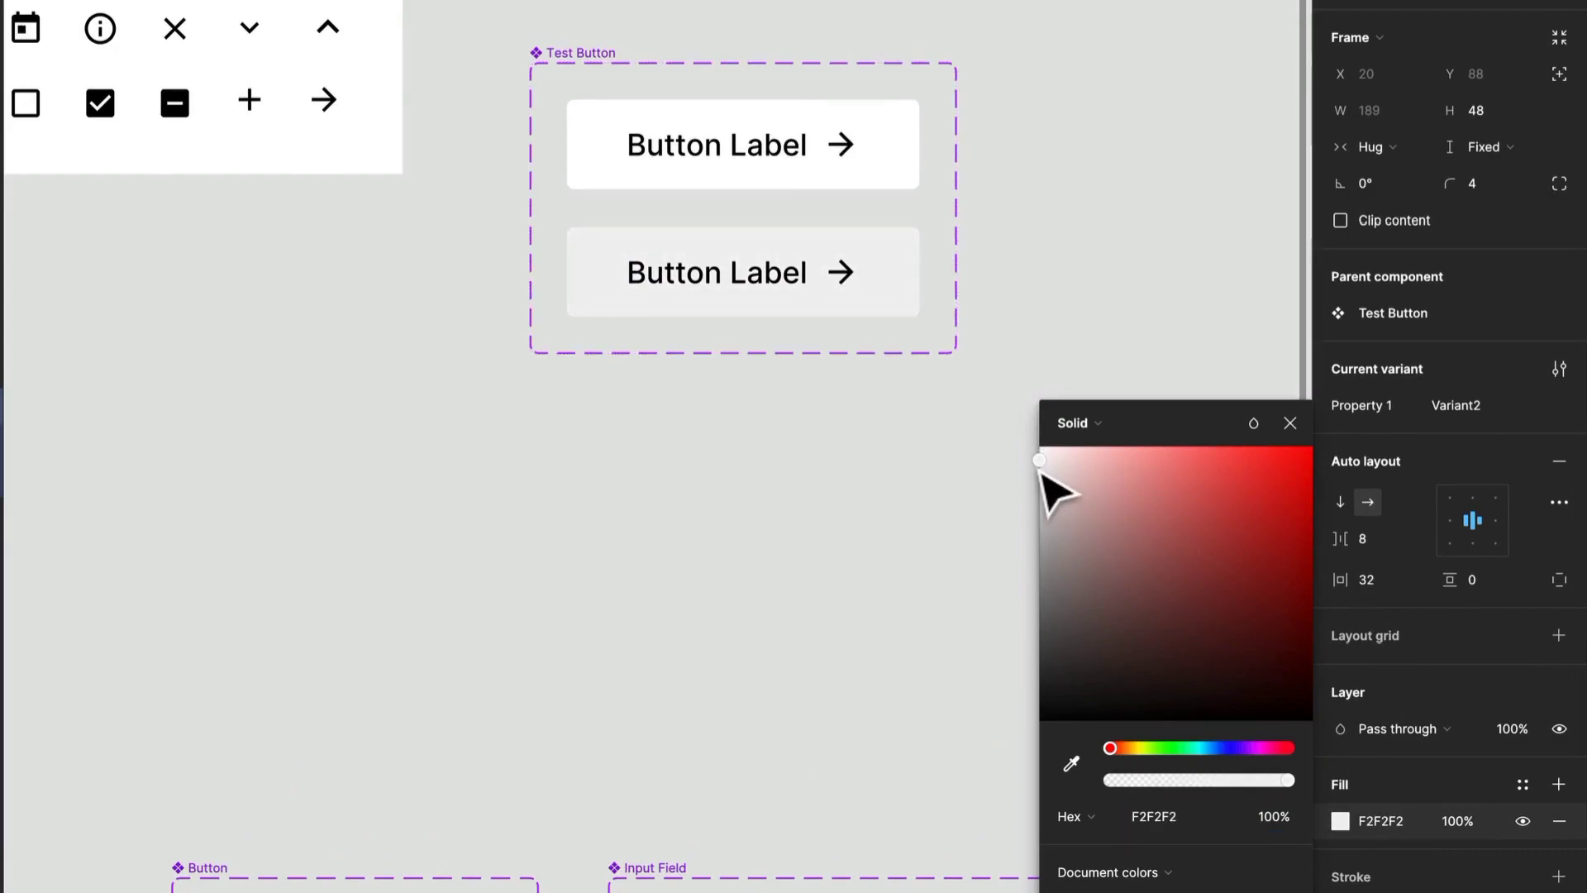
pyautogui.moveTo(1041, 457); pyautogui.dragTo(1033, 444)
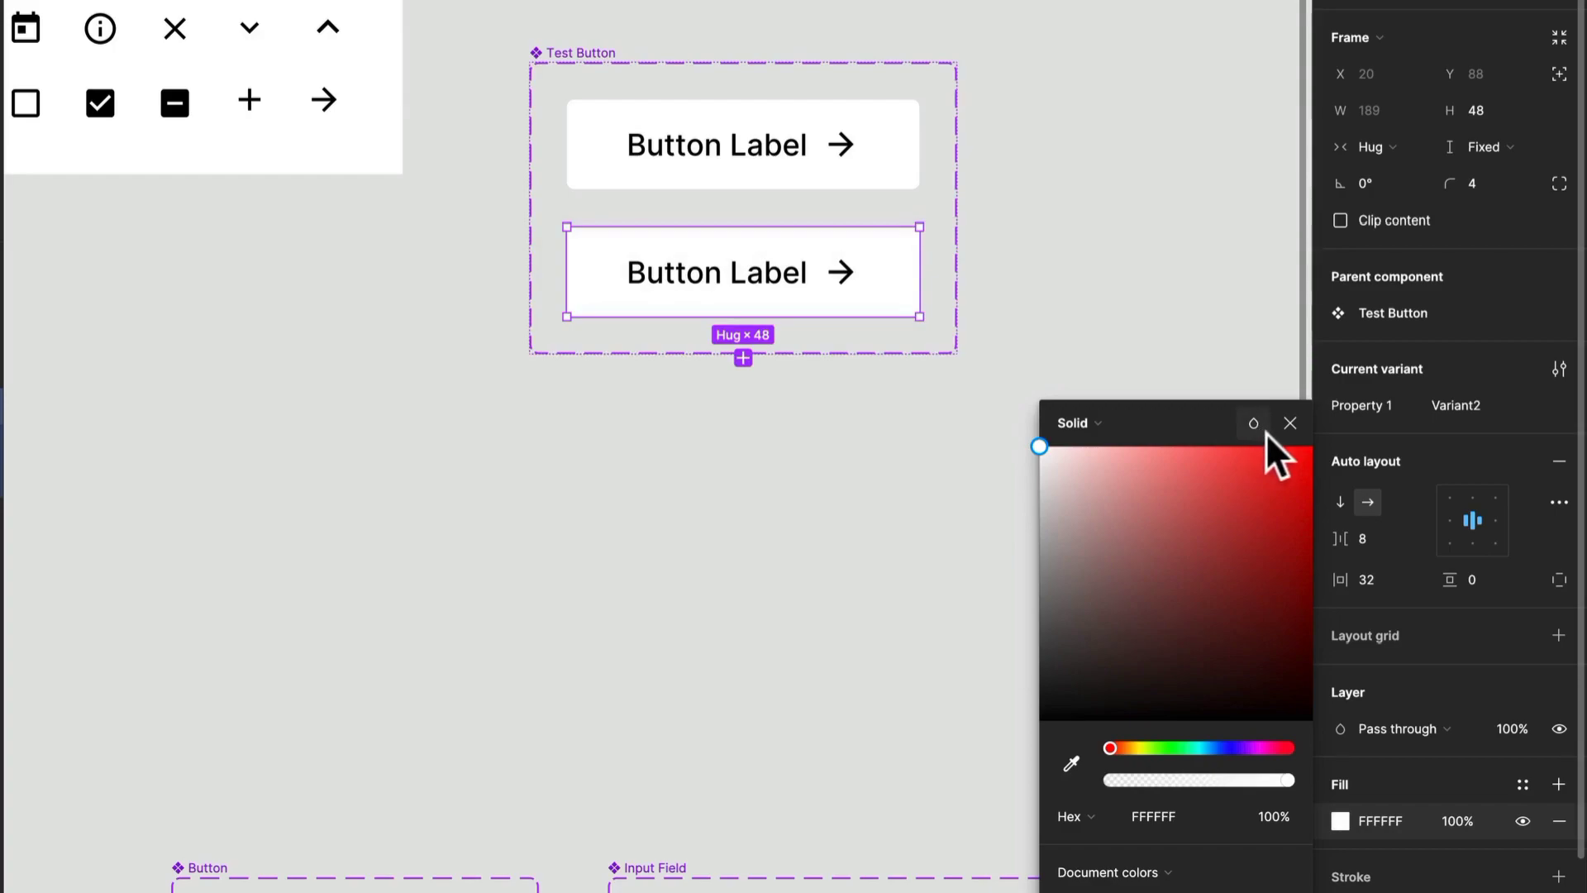
# - Set the second variant's fill opacity to 80%
pyautogui.click(1278, 815)
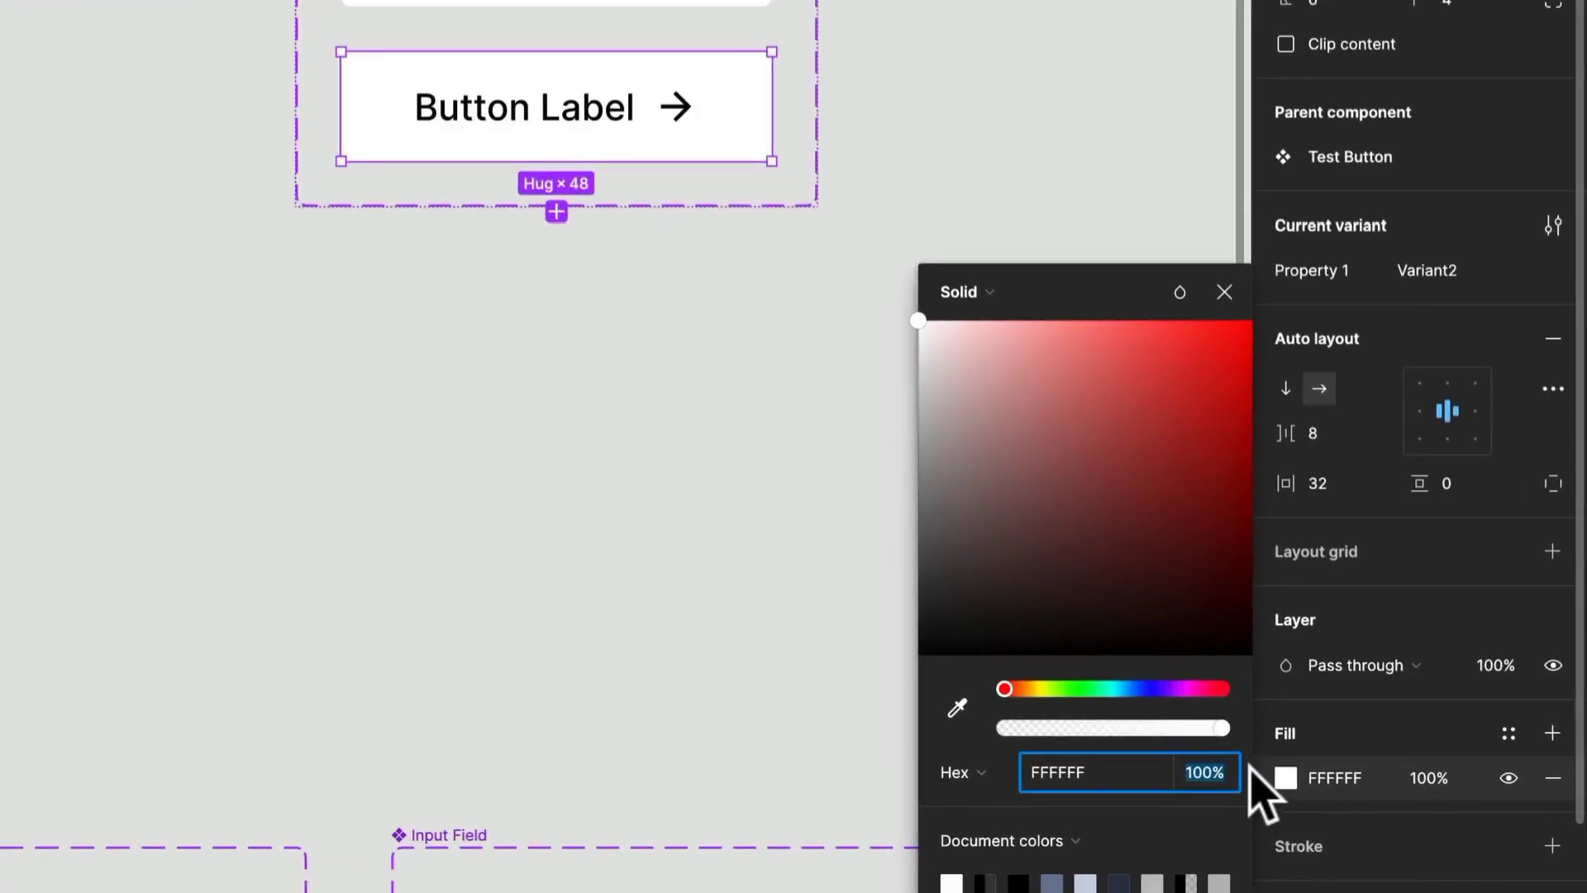
pyautogui.write('80')
pyautogui.press('Return')
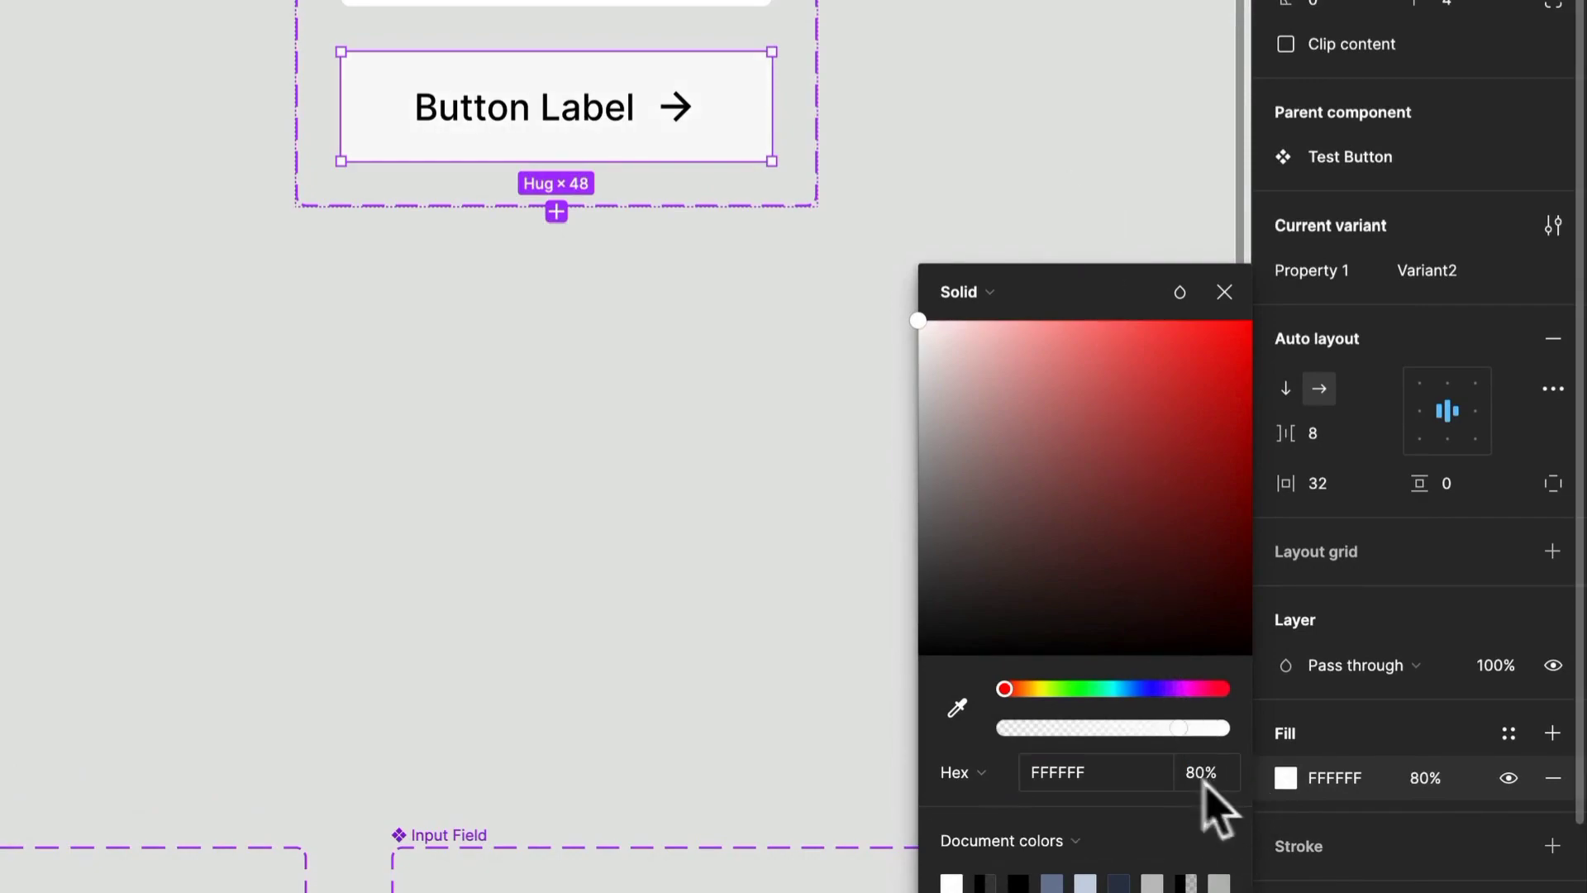
pyautogui.click(1013, 144)
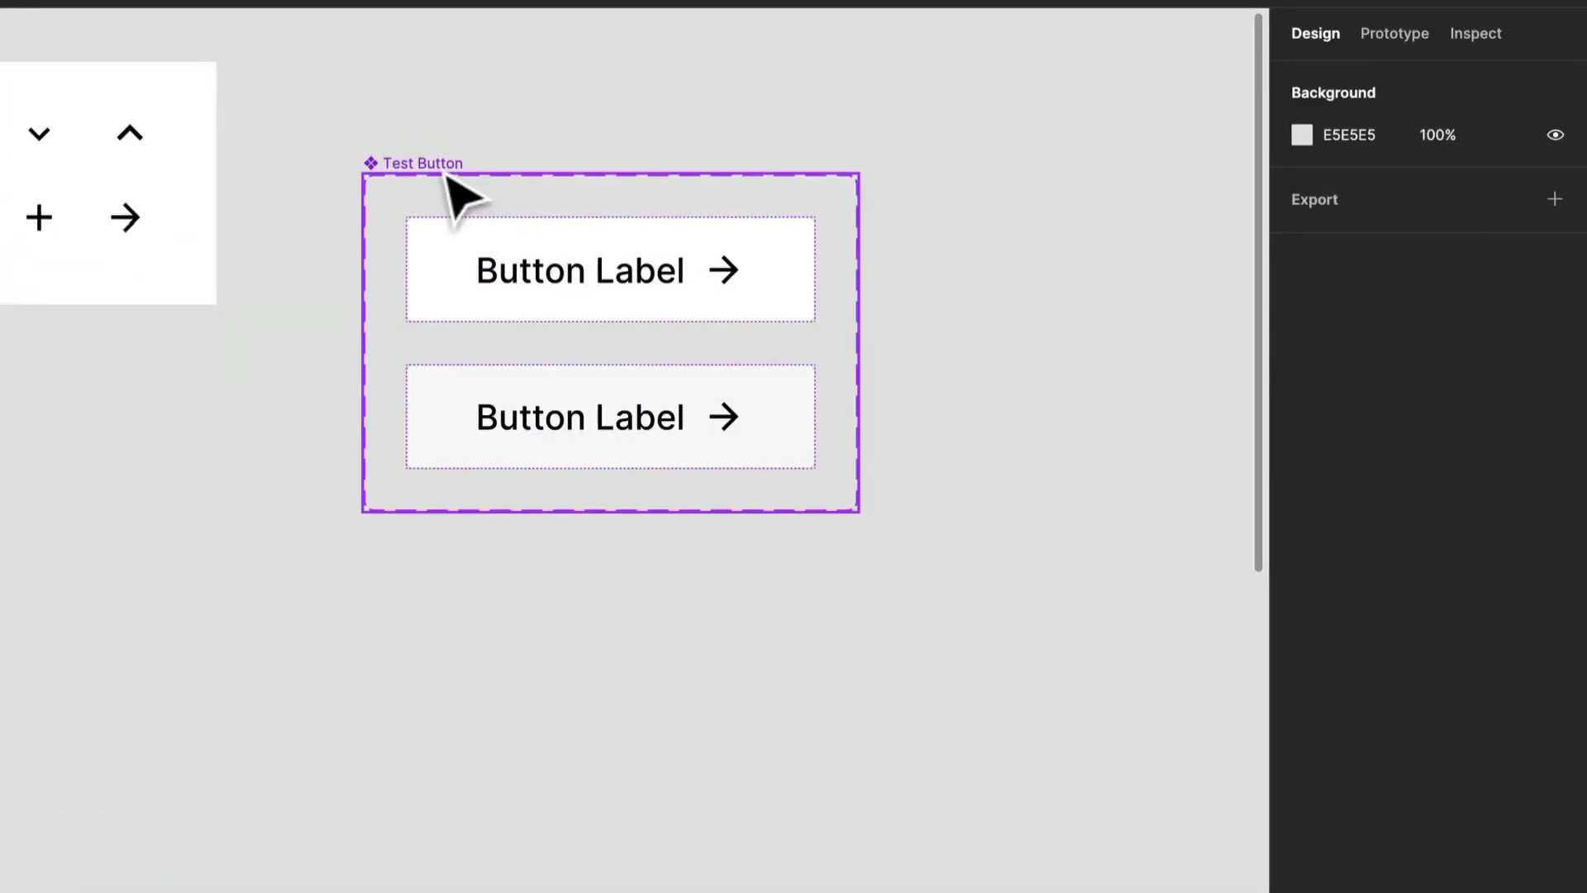
# - Rename the component set's variant property from Property 1 to State
pyautogui.click(445, 167)
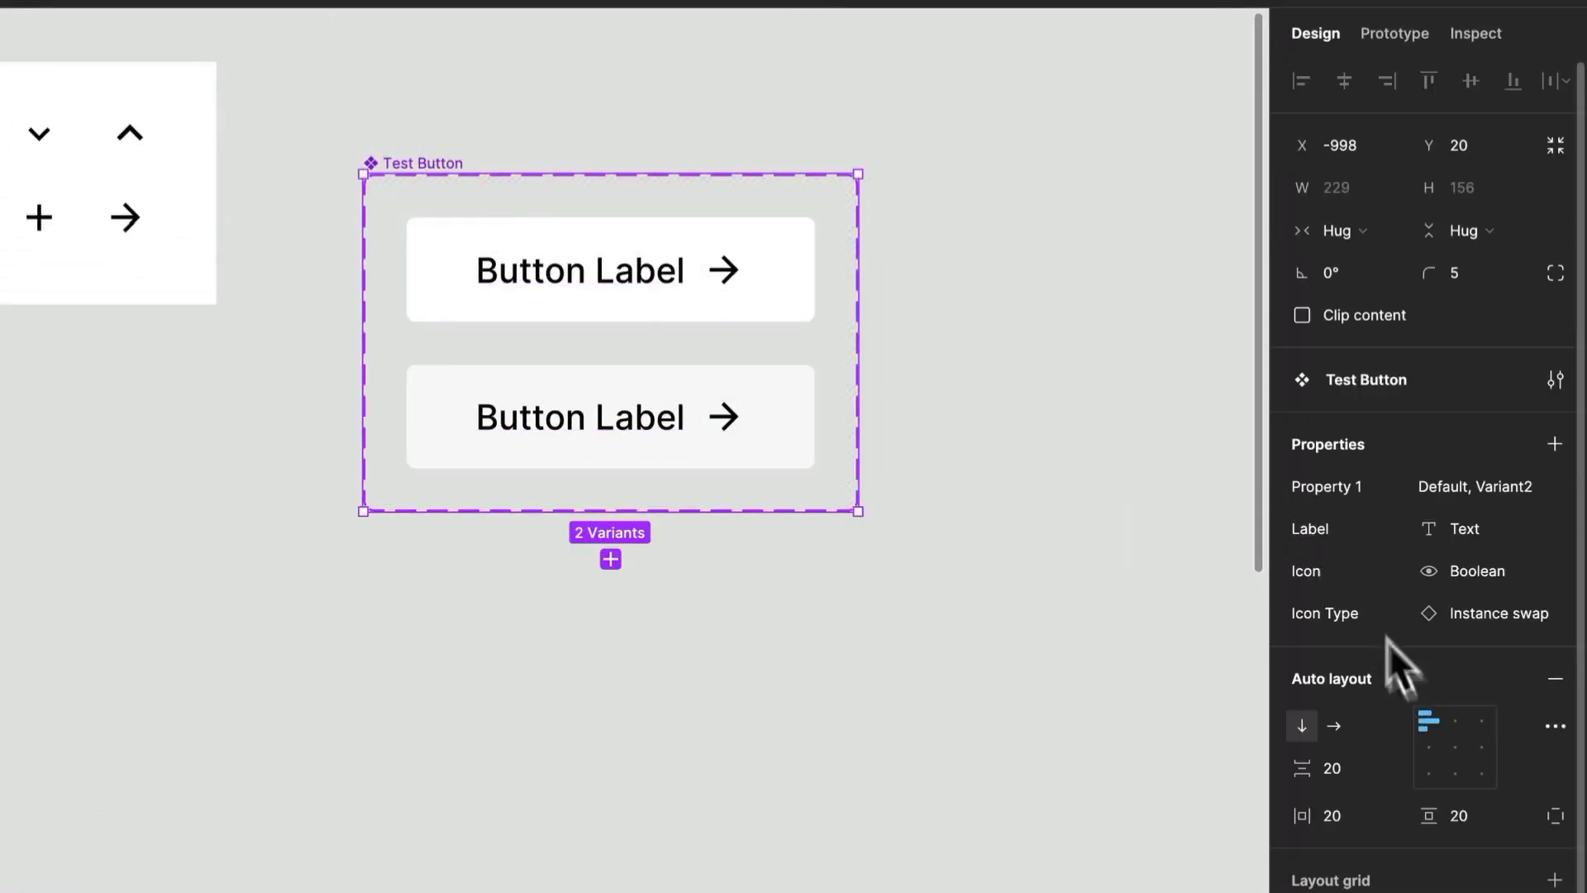
pyautogui.doubleClick(1337, 487)
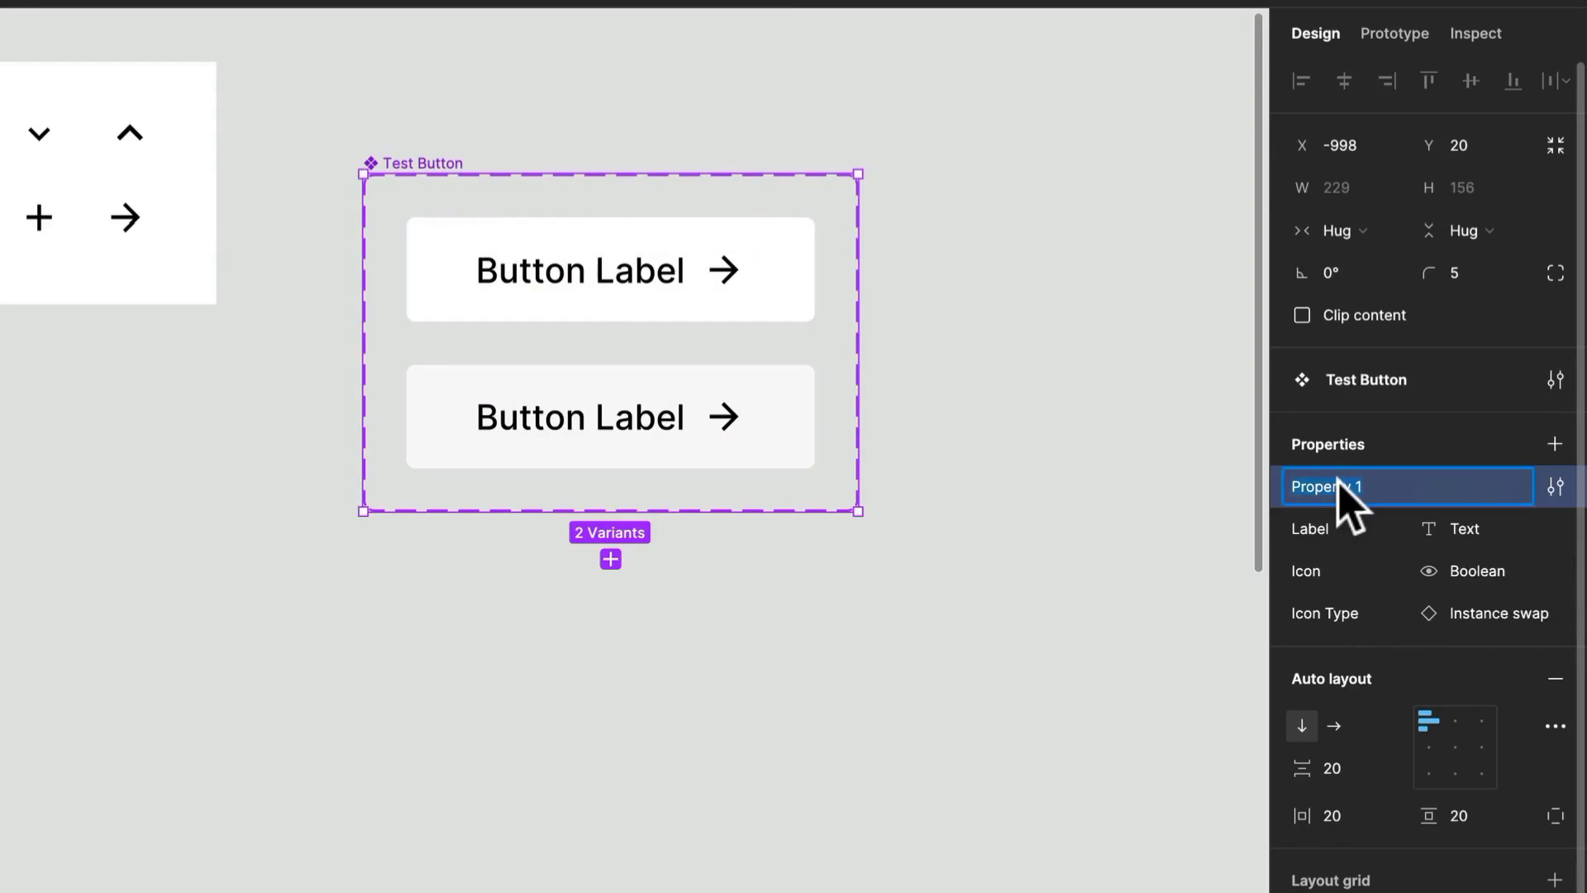
pyautogui.write('State')
pyautogui.press('Return')
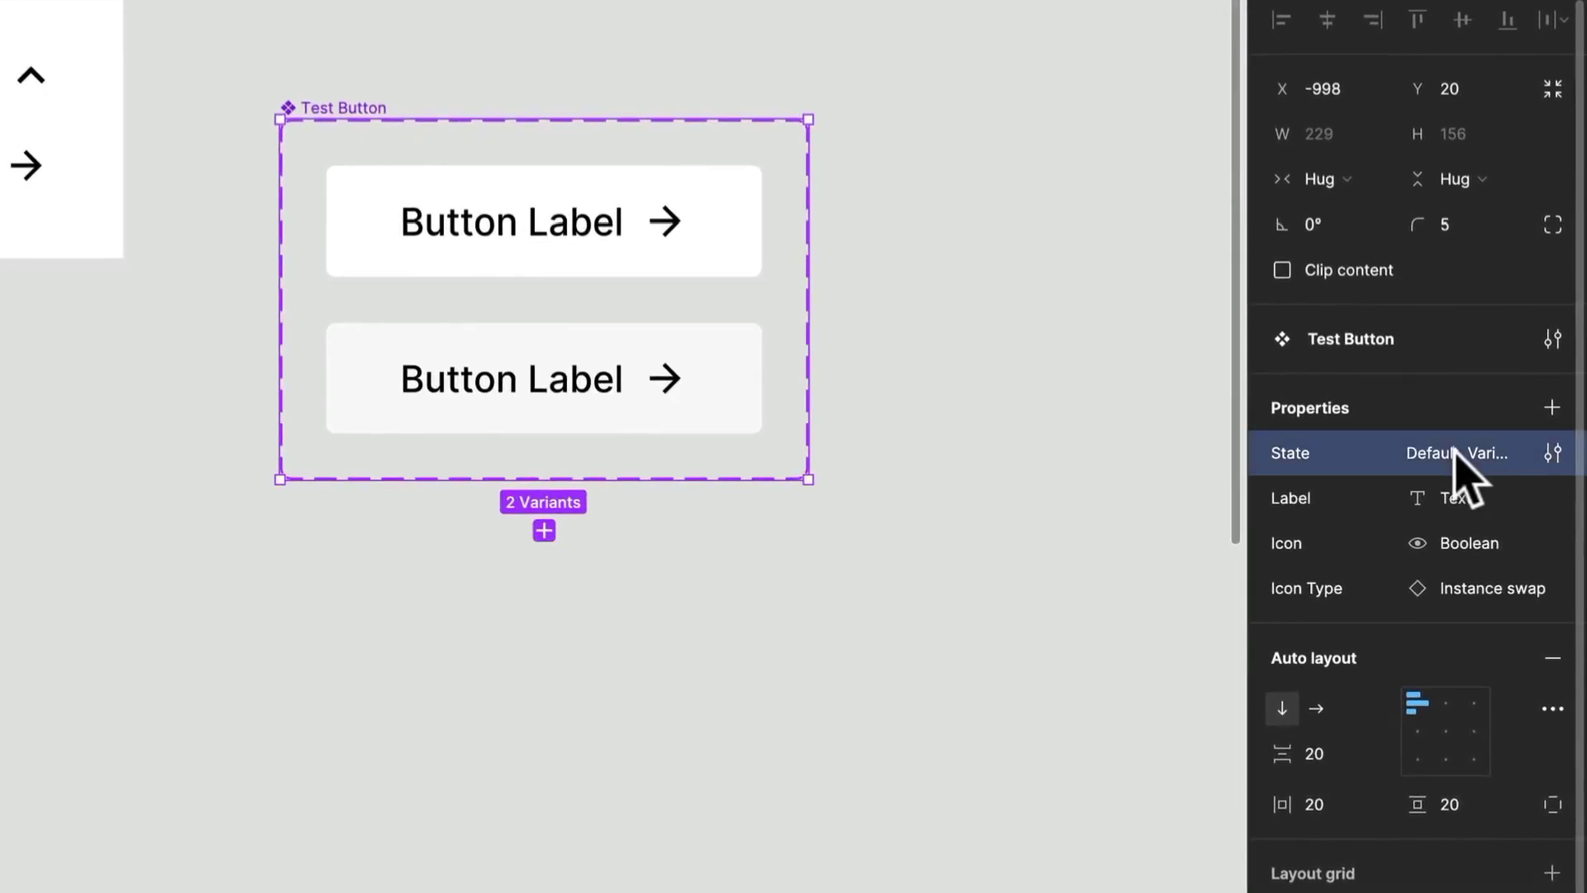
# - Set the second variant's State value to Hover
pyautogui.click(653, 269)
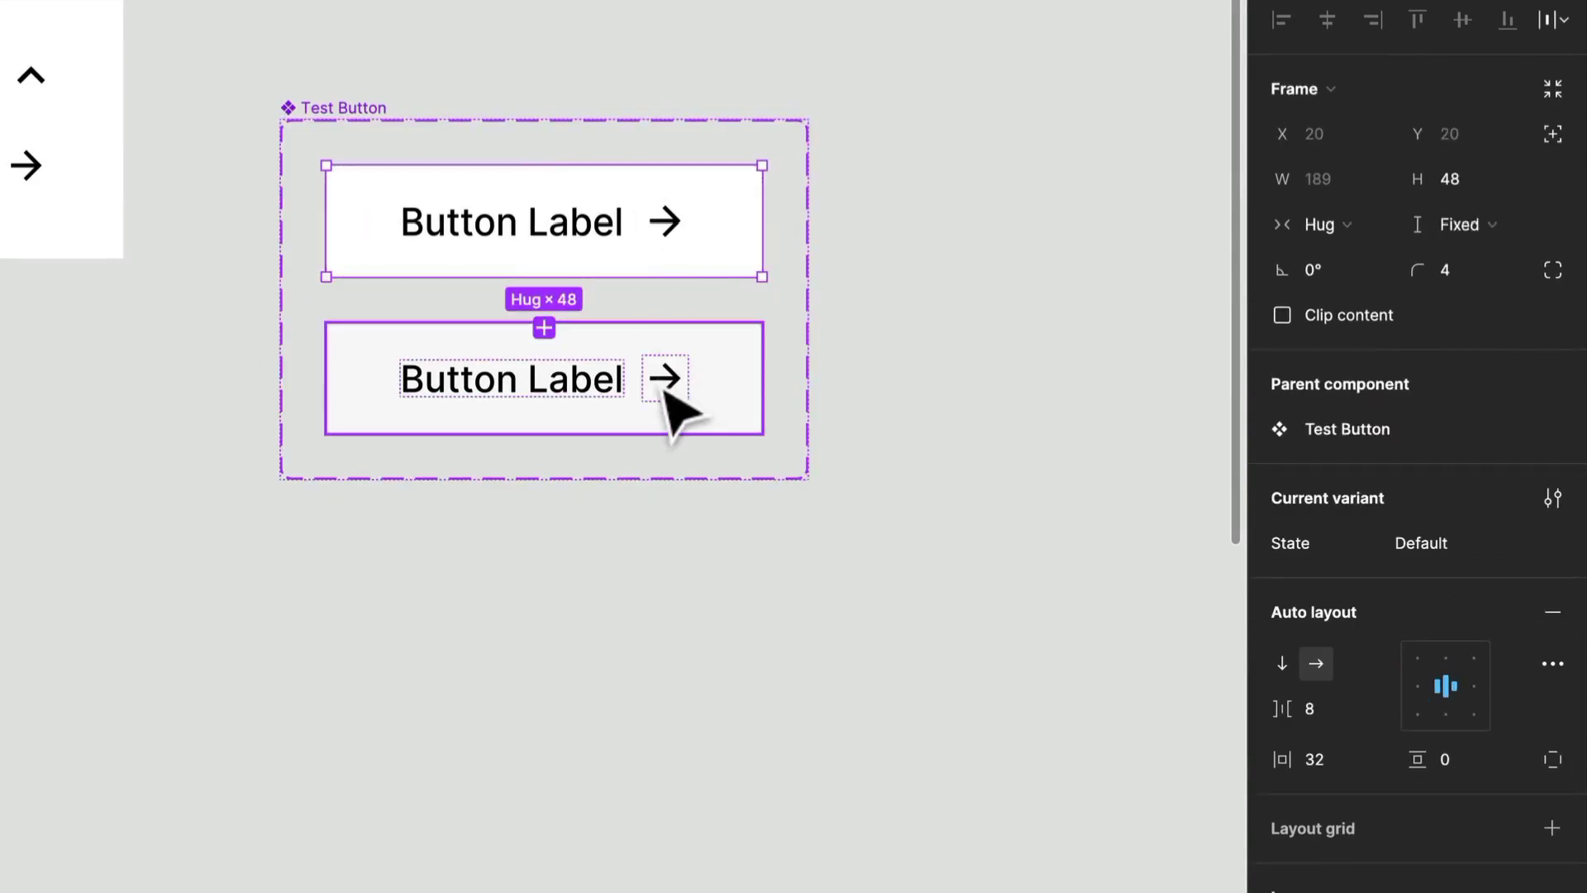
pyautogui.click(531, 365)
pyautogui.click(1469, 536)
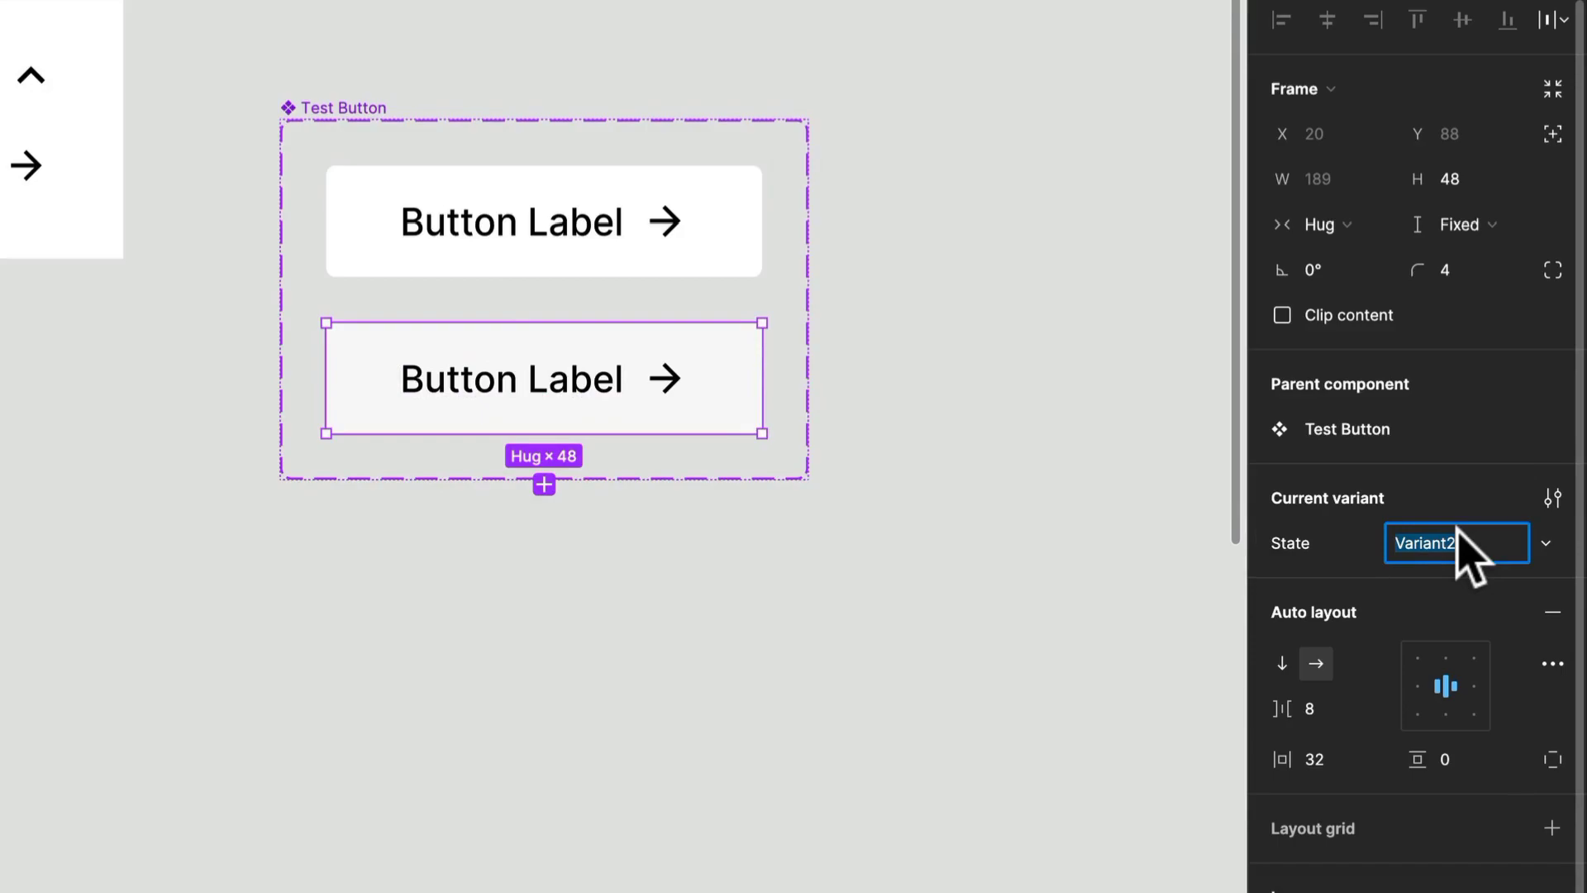
pyautogui.write('Hover')
pyautogui.press('Return')
pyautogui.click(875, 376)
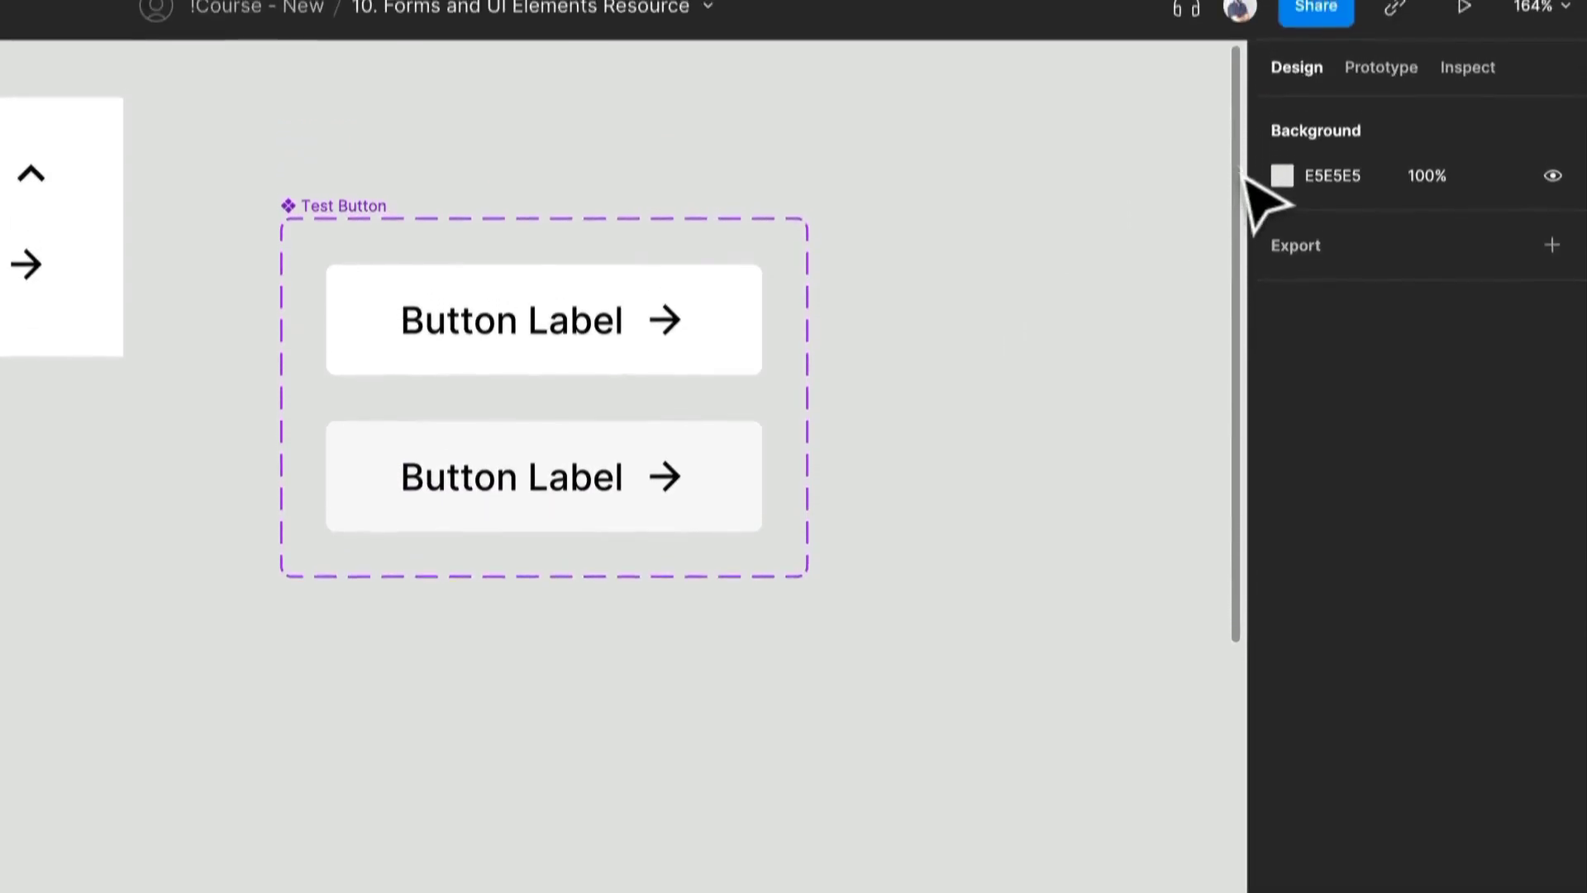
# - Link the Default variant to the Hover variant with a prototype interaction triggered While hovering
pyautogui.click(1385, 101)
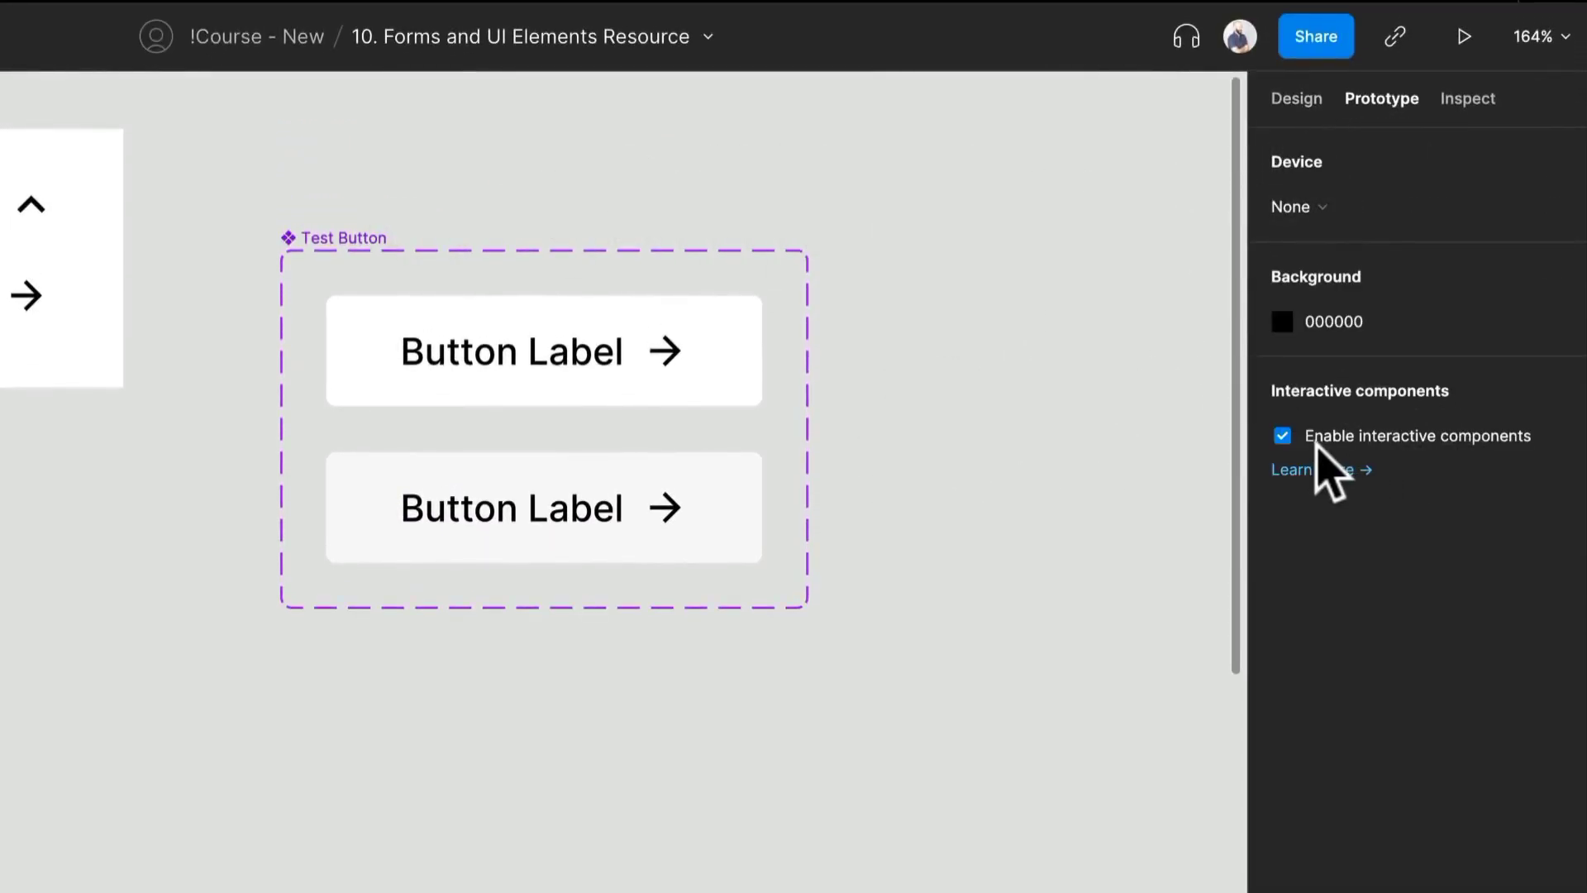
pyautogui.click(652, 399)
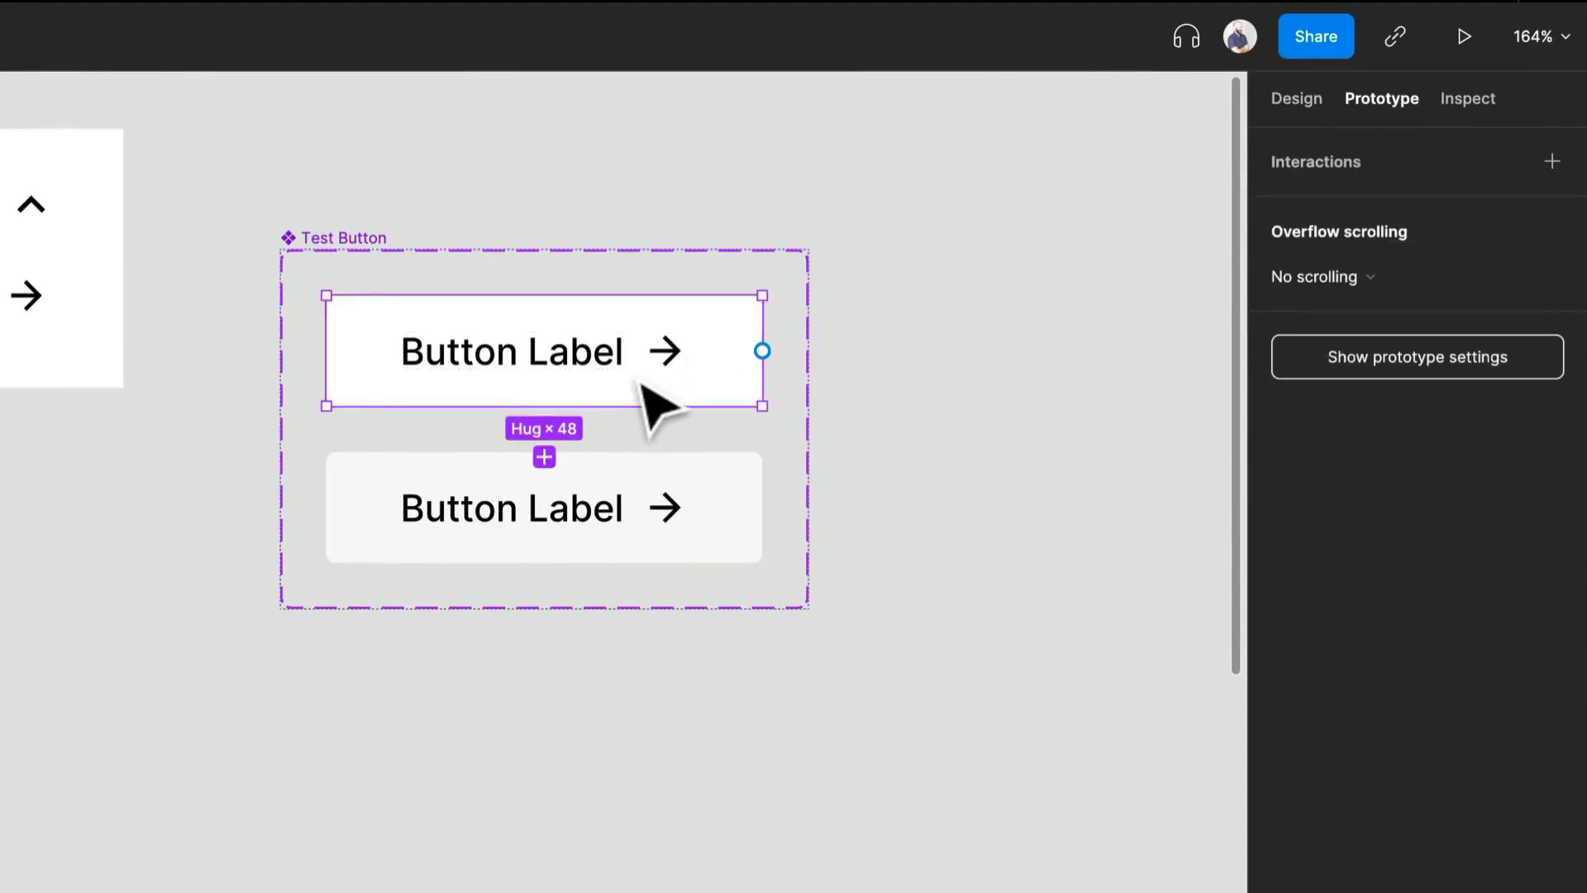
pyautogui.click(656, 507)
pyautogui.click(711, 399)
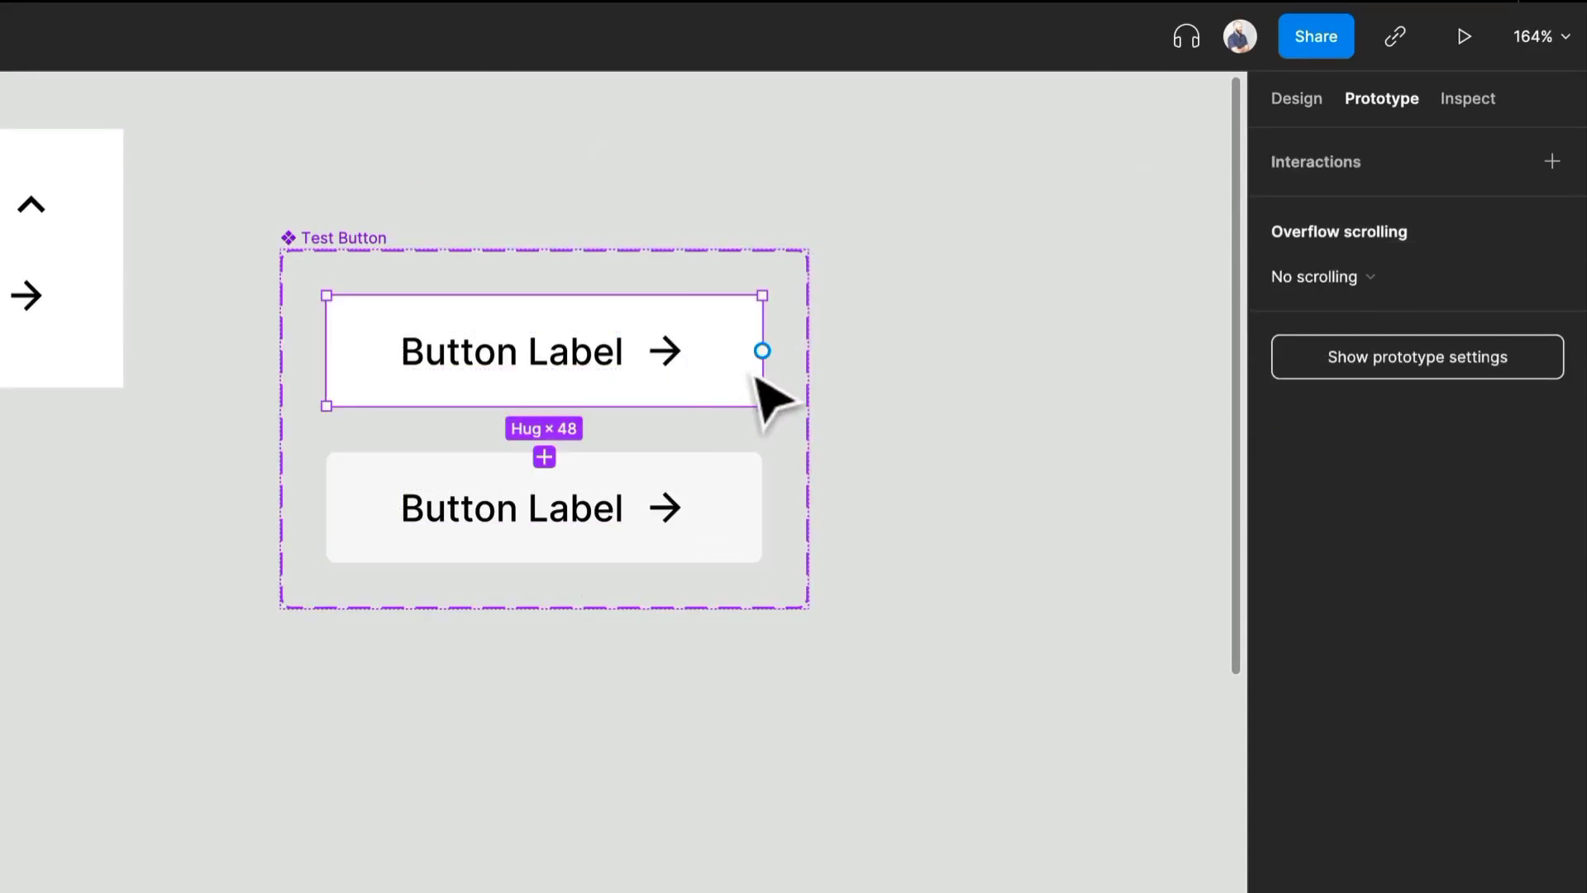
pyautogui.moveTo(762, 351); pyautogui.dragTo(650, 487)
pyautogui.click(1046, 286)
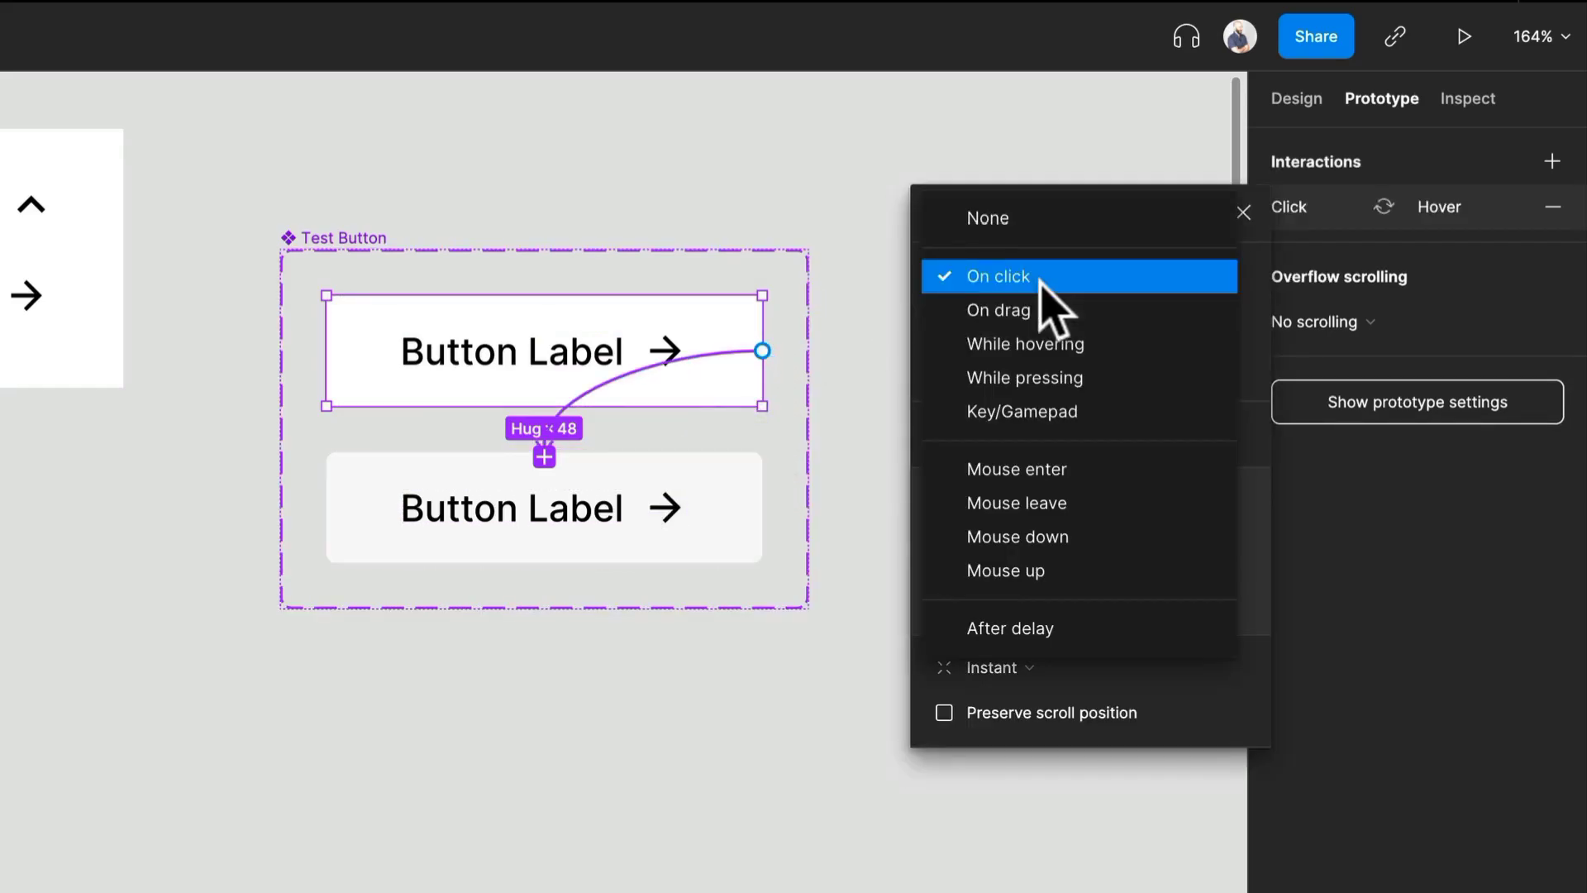
pyautogui.click(1079, 344)
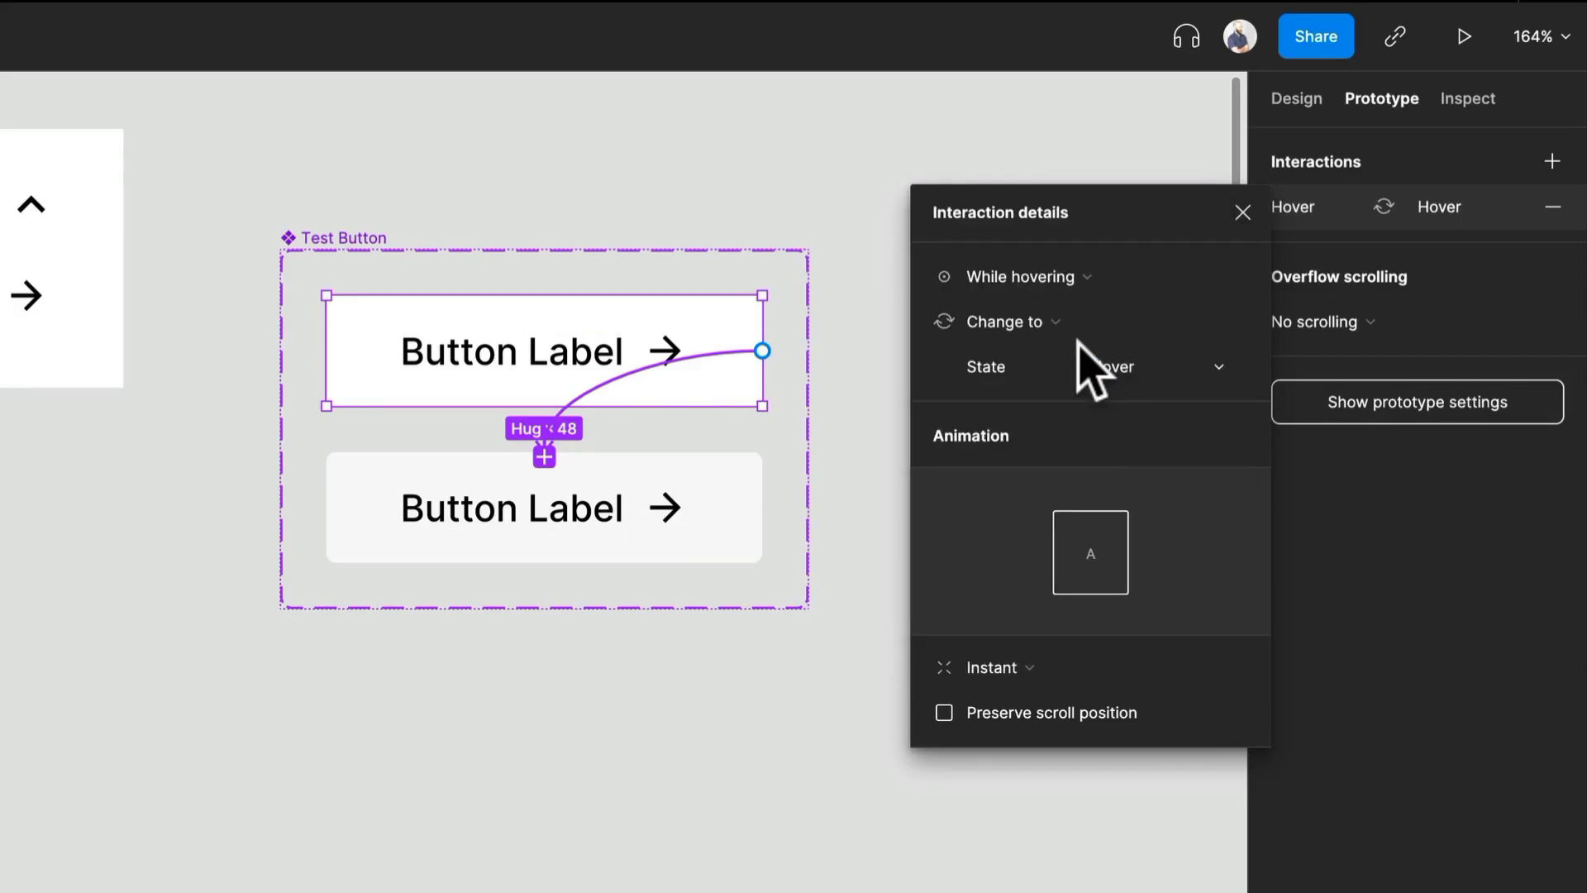
# - Set the hover interaction's animation to Smart animate with a duration of 200ms
pyautogui.click(1009, 670)
pyautogui.click(1049, 732)
pyautogui.click(1157, 718)
pyautogui.write('1')
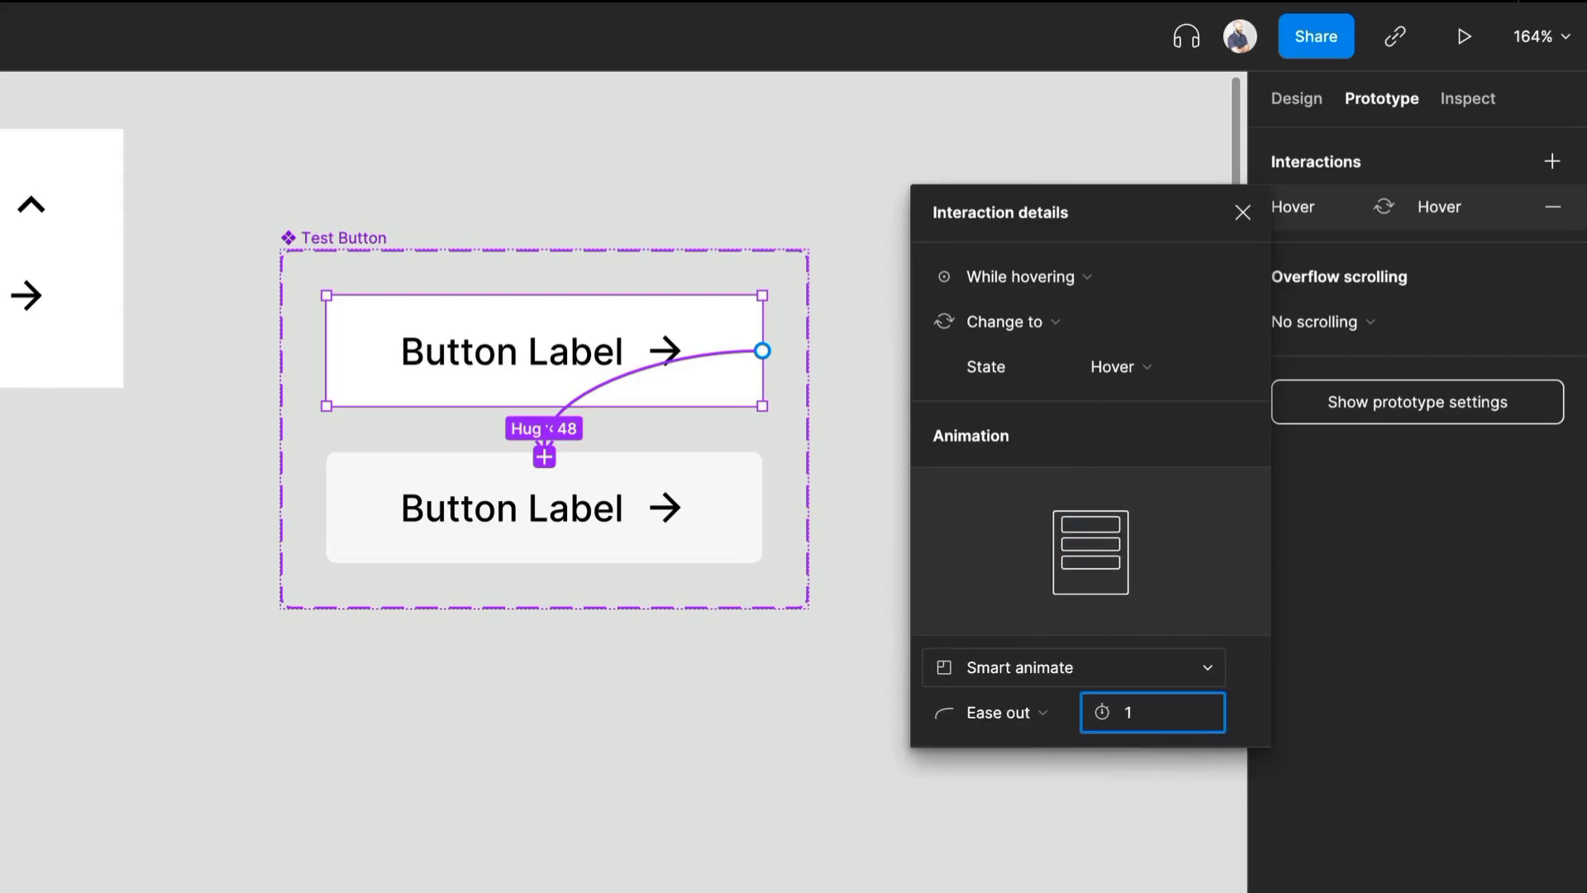
pyautogui.press('Return')
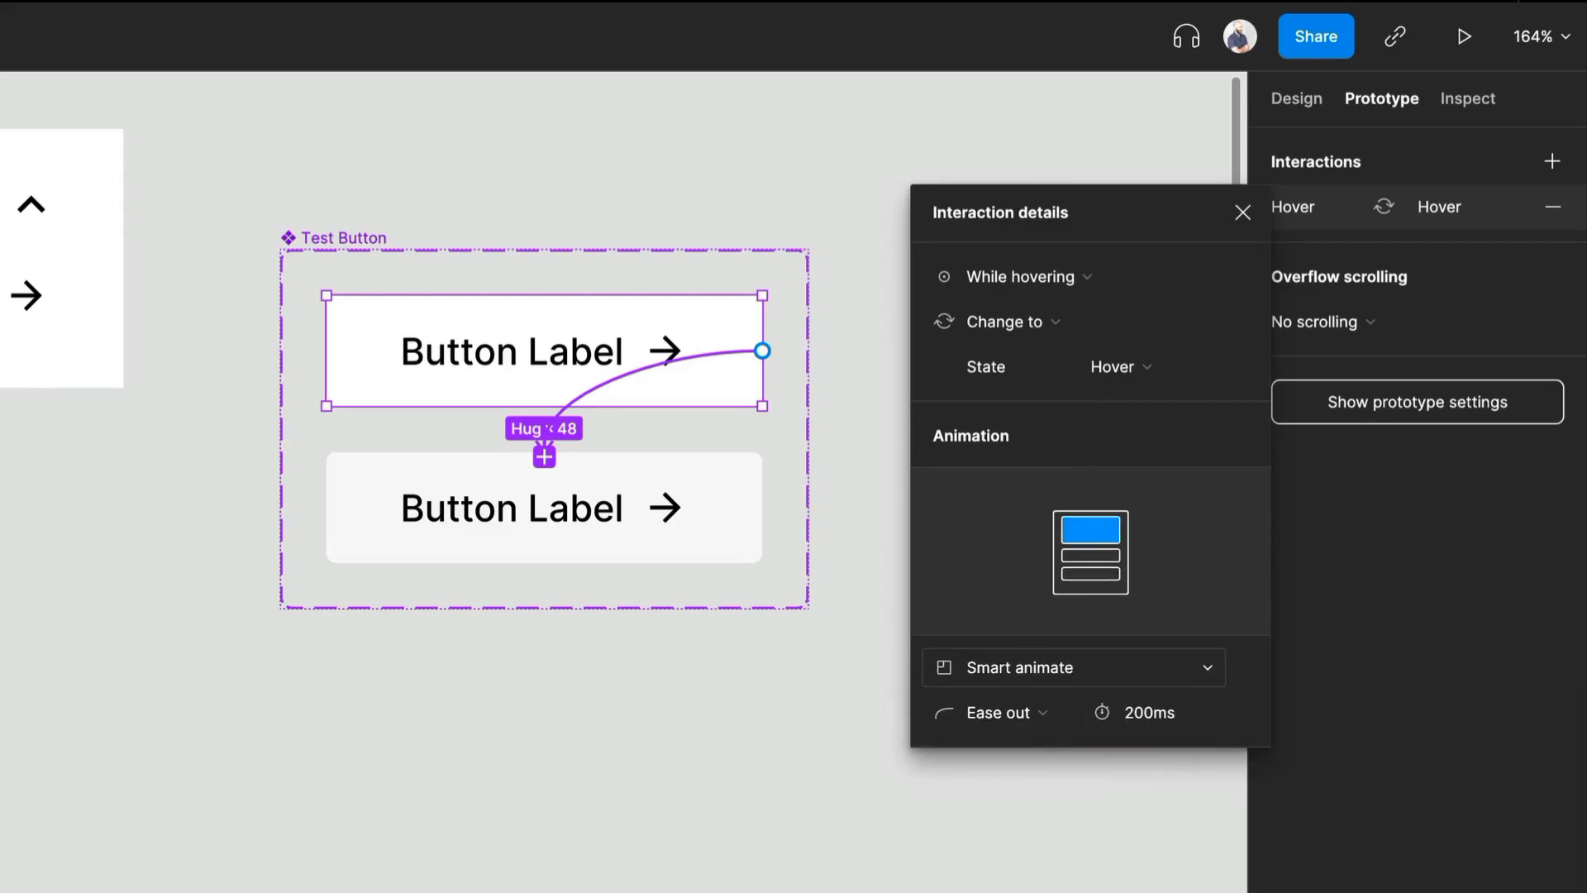
# - Link the Hover variant back to the Default variant with a prototype interaction triggered on Mouse leave
pyautogui.click(658, 507)
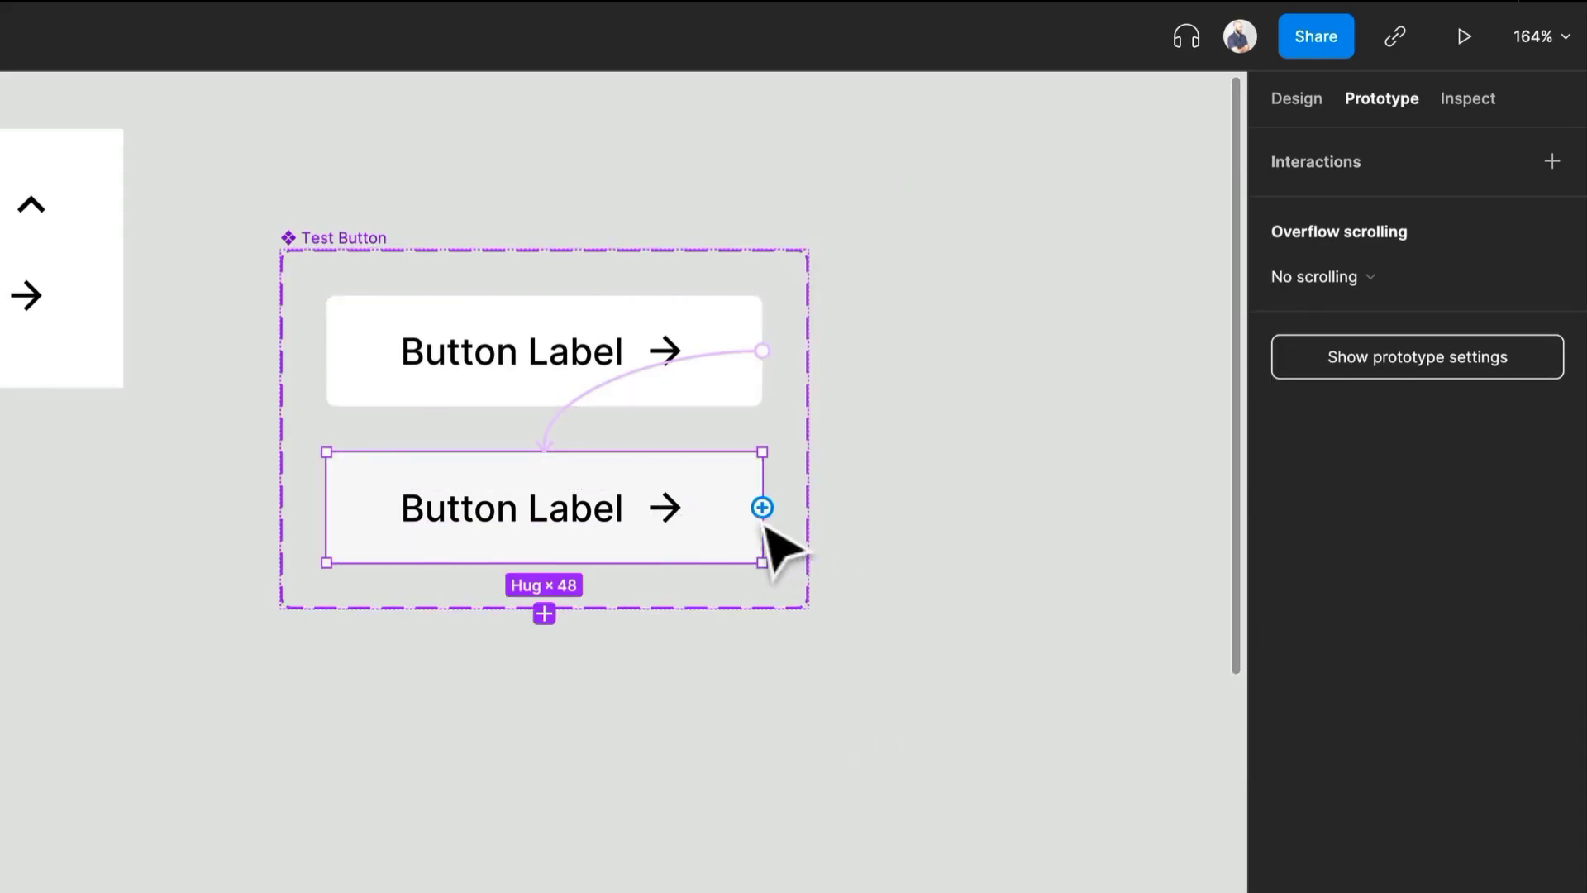
pyautogui.moveTo(762, 507); pyautogui.dragTo(690, 407)
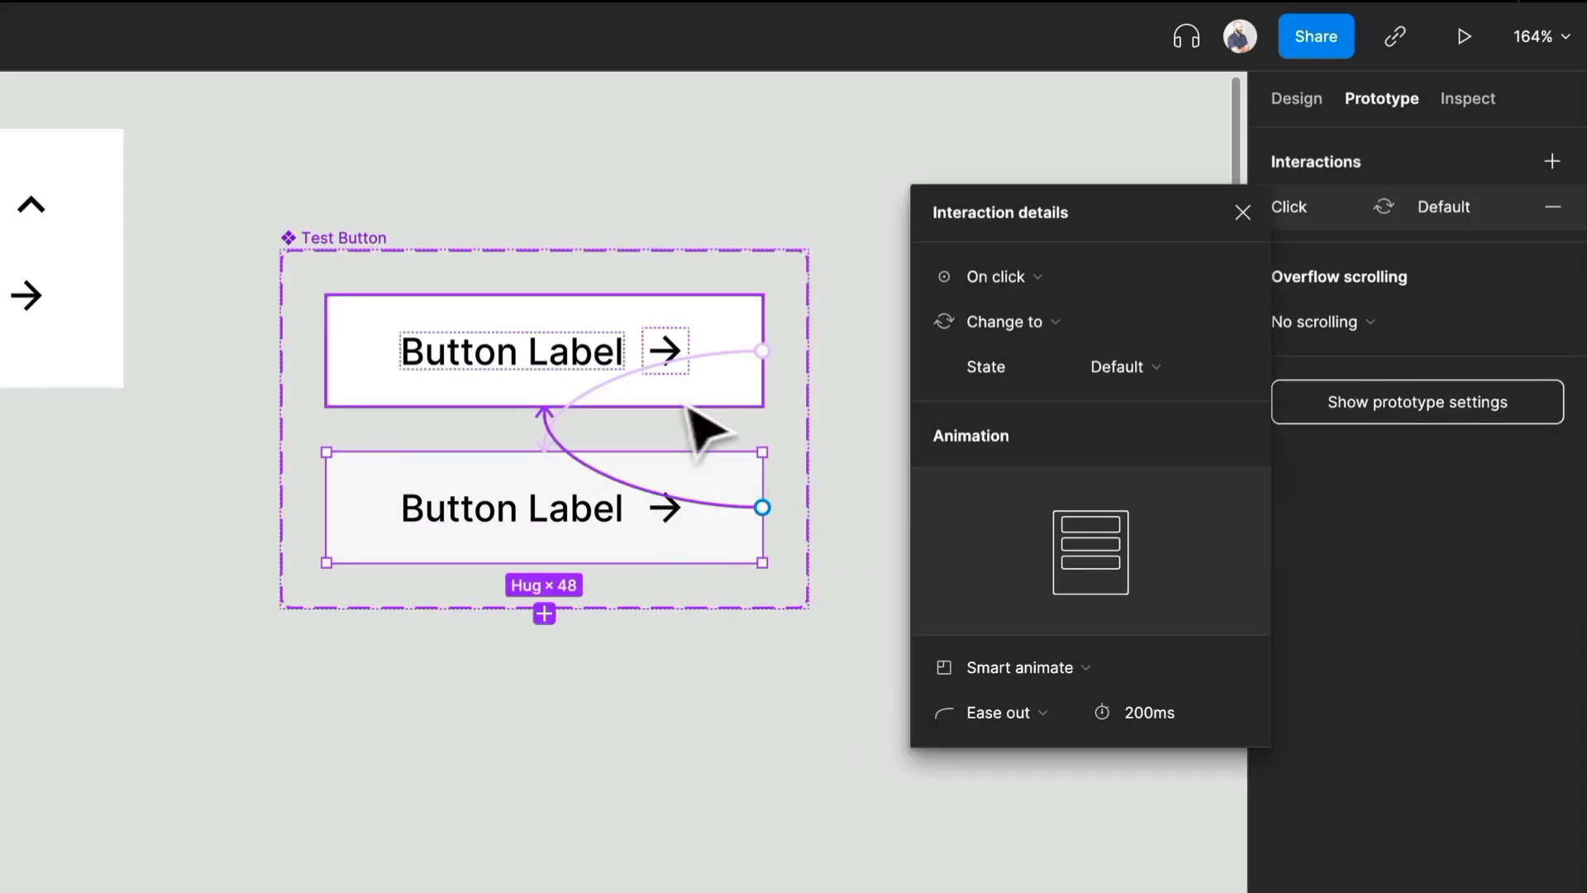
pyautogui.click(1071, 282)
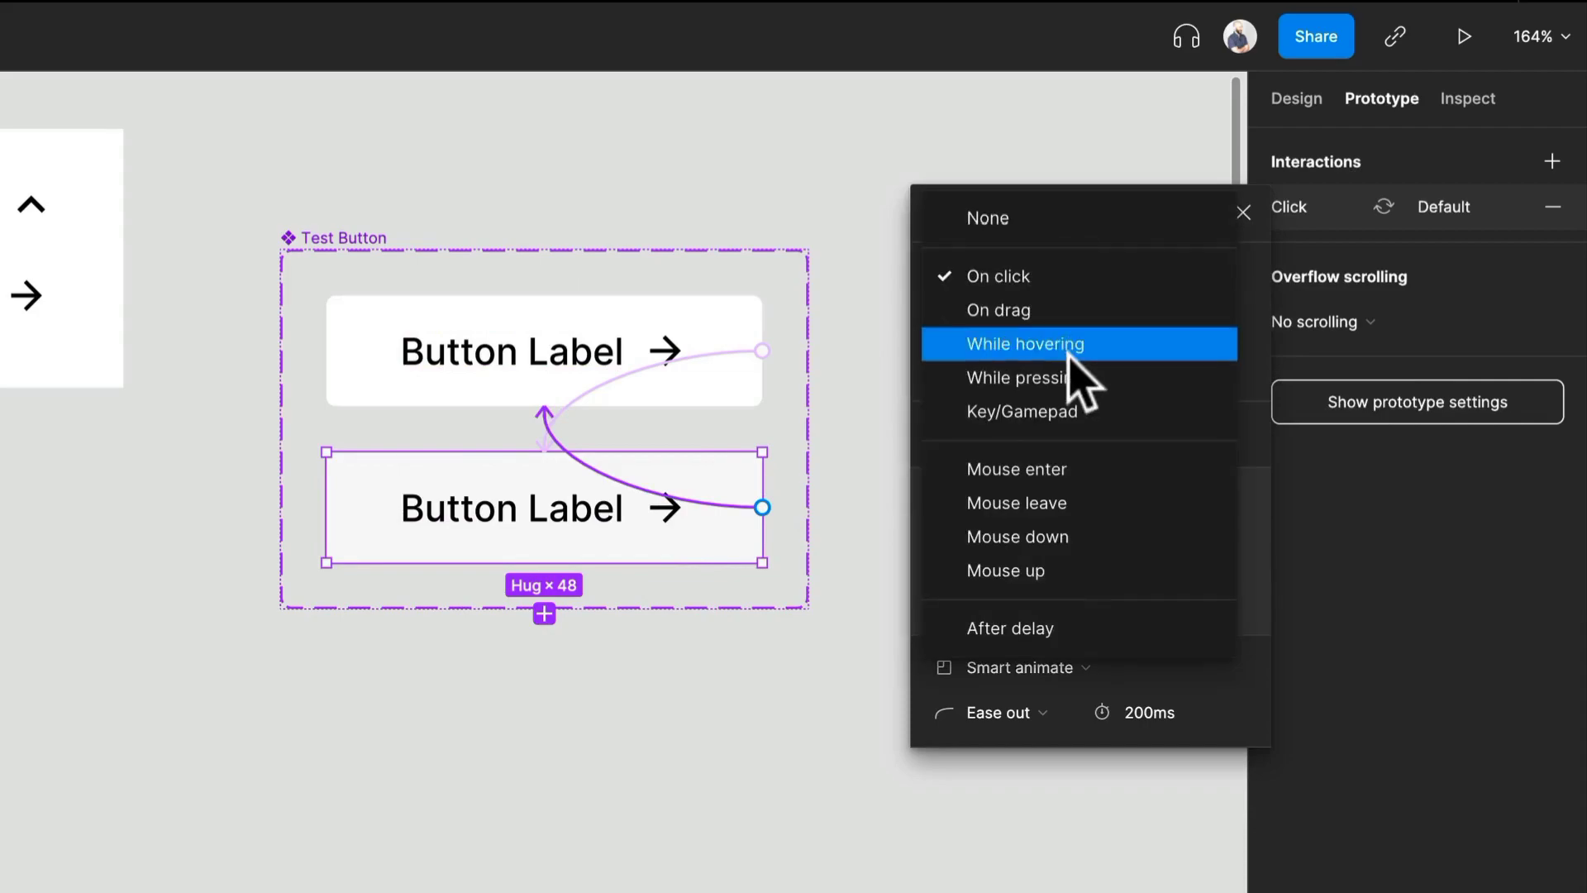
pyautogui.click(1089, 501)
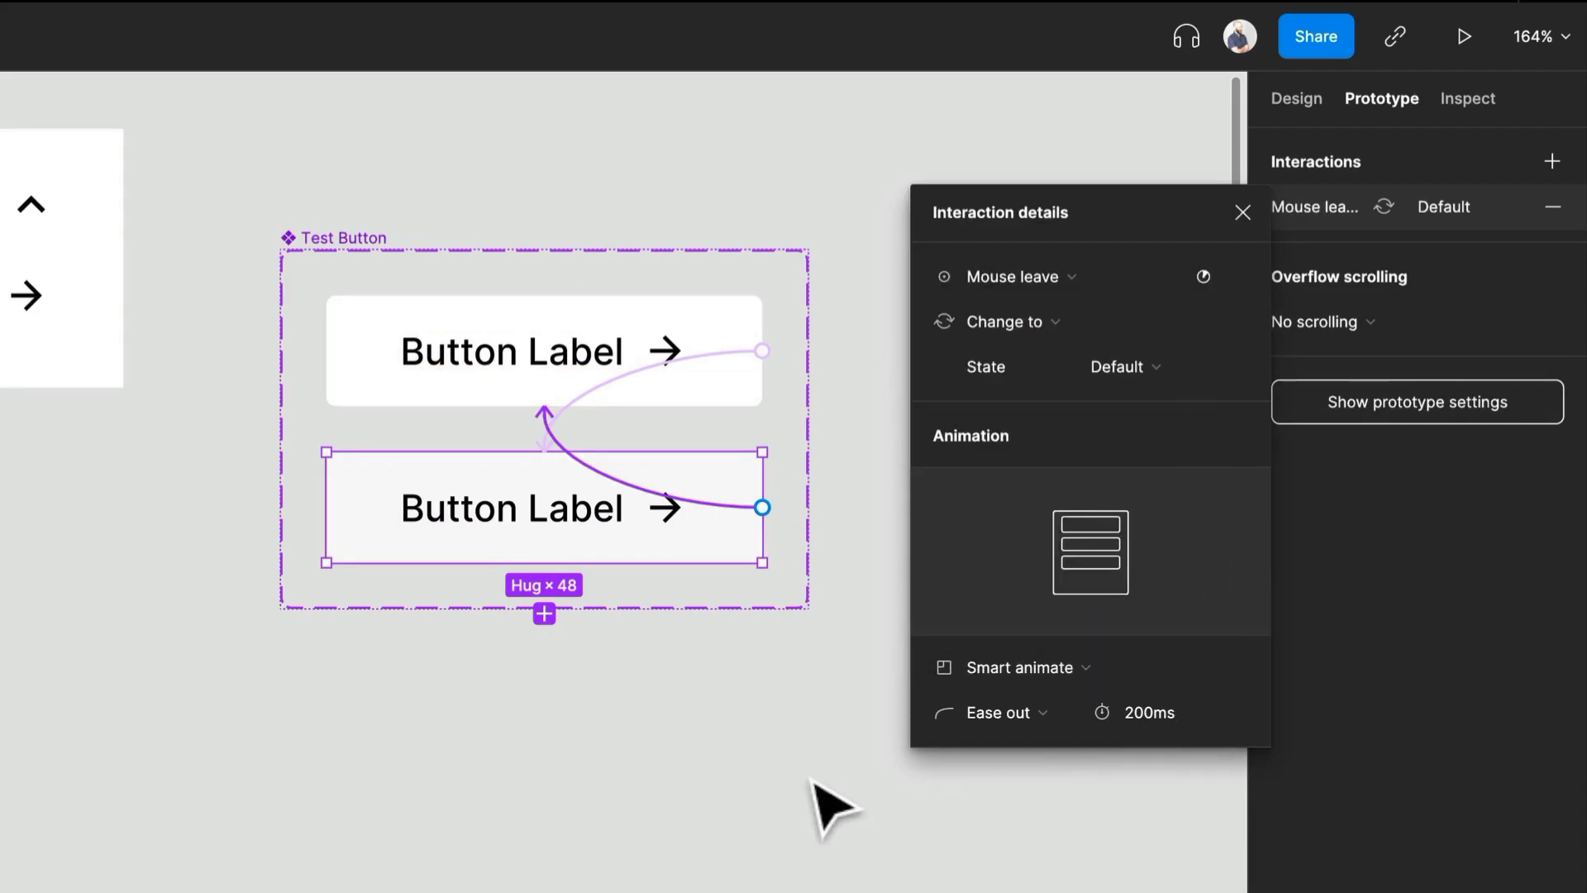
# - Move the standalone Card frame out of its row into the empty canvas area above the Dropdown component set
pyautogui.click(831, 806)
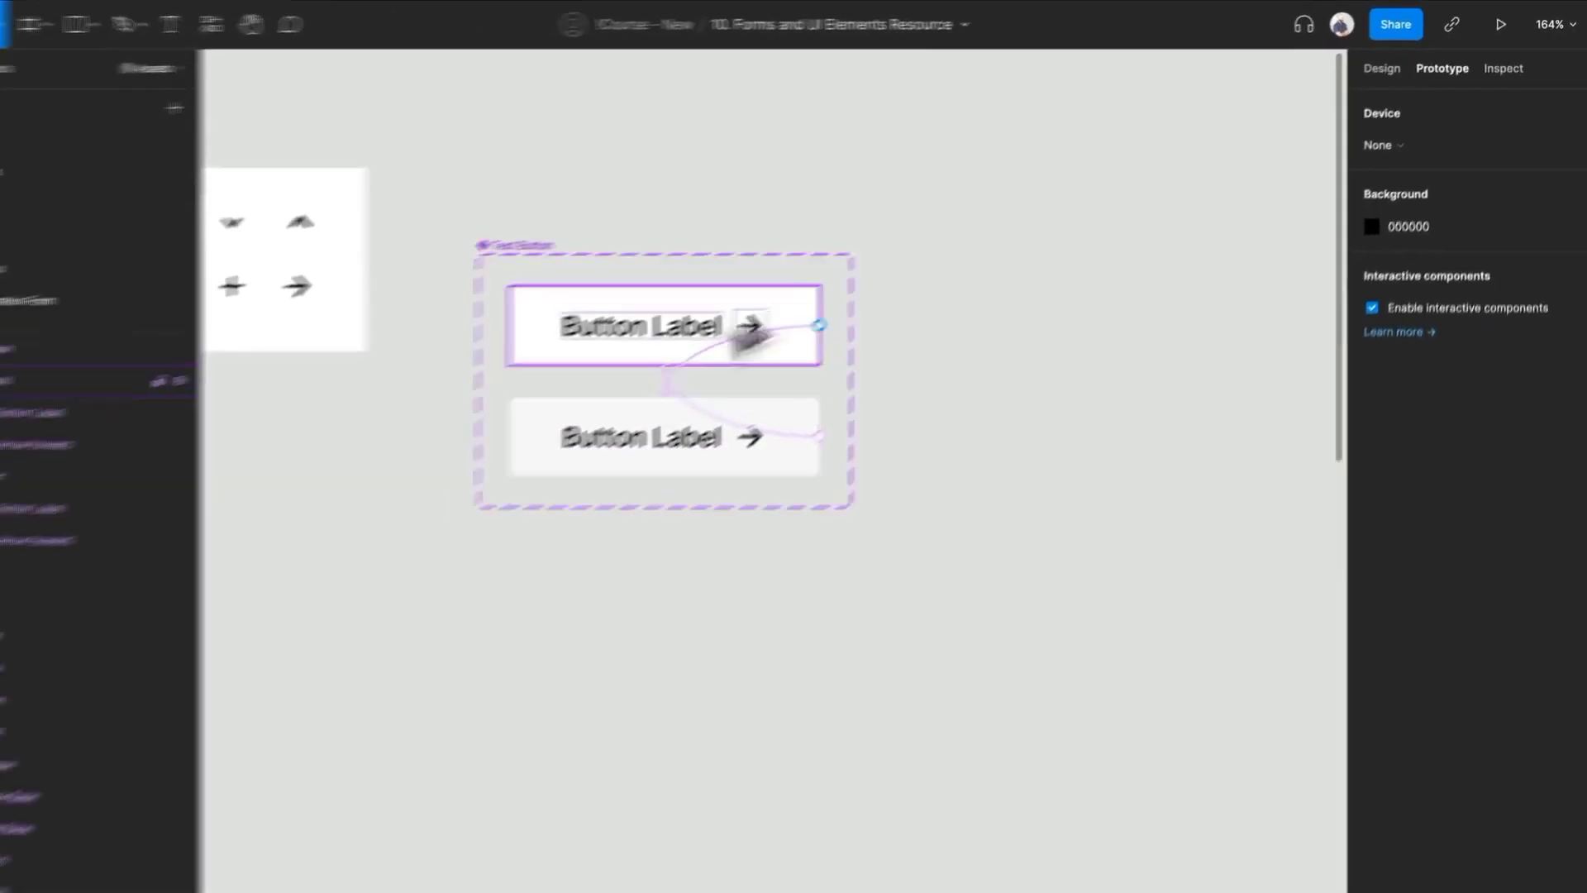
pyautogui.click(1409, 66)
pyautogui.scroll(-3, 1129, 443)
pyautogui.moveTo(1128, 444); pyautogui.dragTo(982, 429)
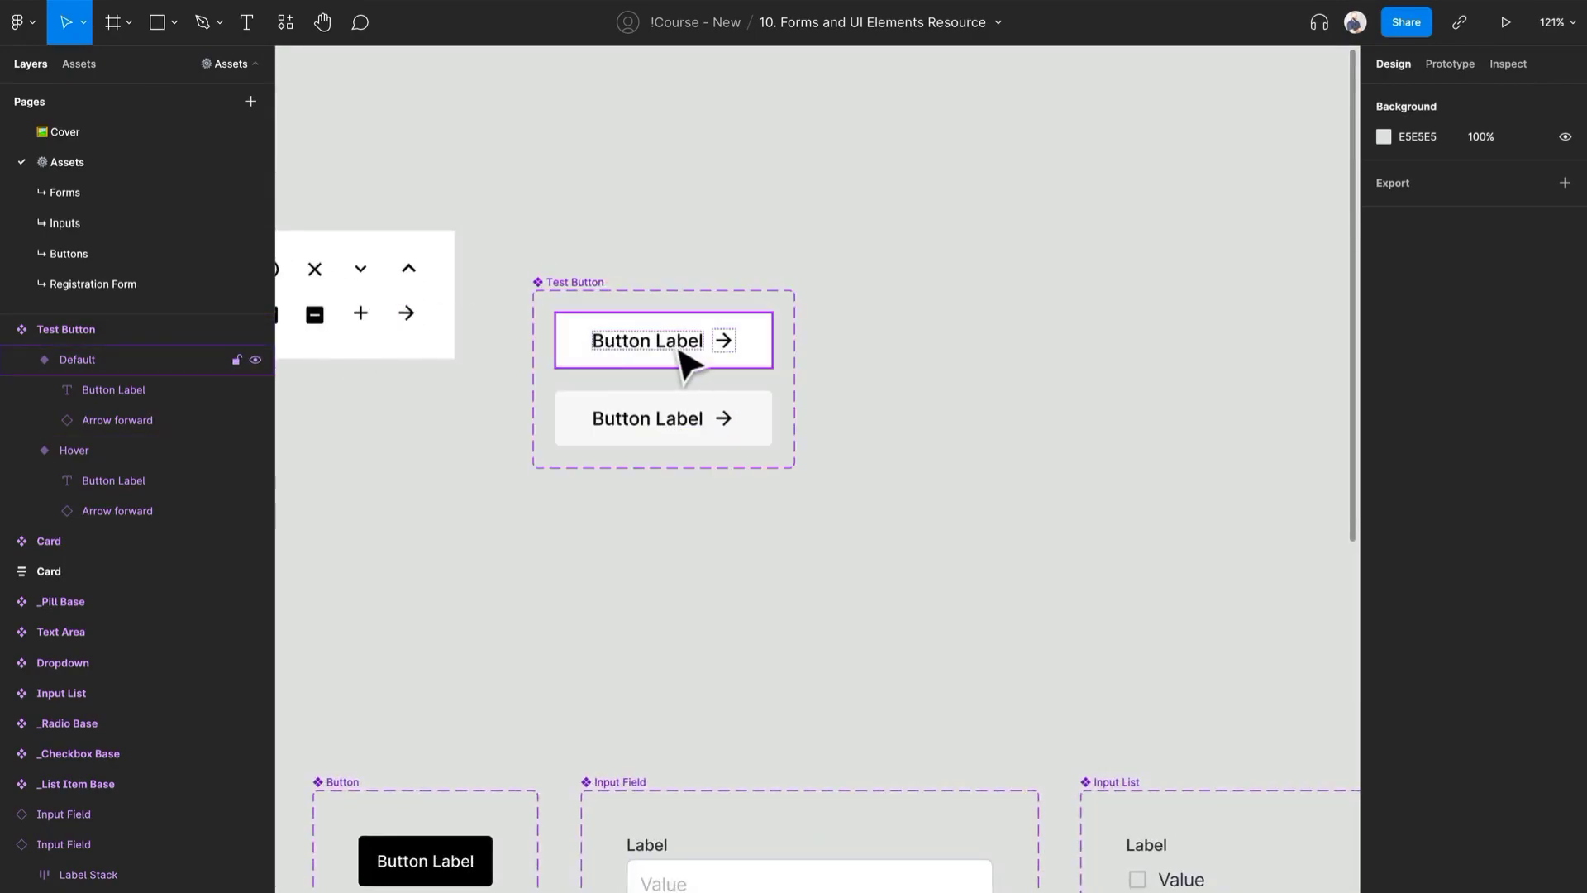
pyautogui.scroll(-5, 950, 418)
pyautogui.moveTo(1081, 507); pyautogui.dragTo(522, 397)
pyautogui.moveTo(1083, 438); pyautogui.dragTo(405, 436)
pyautogui.moveTo(968, 489); pyautogui.dragTo(823, 484)
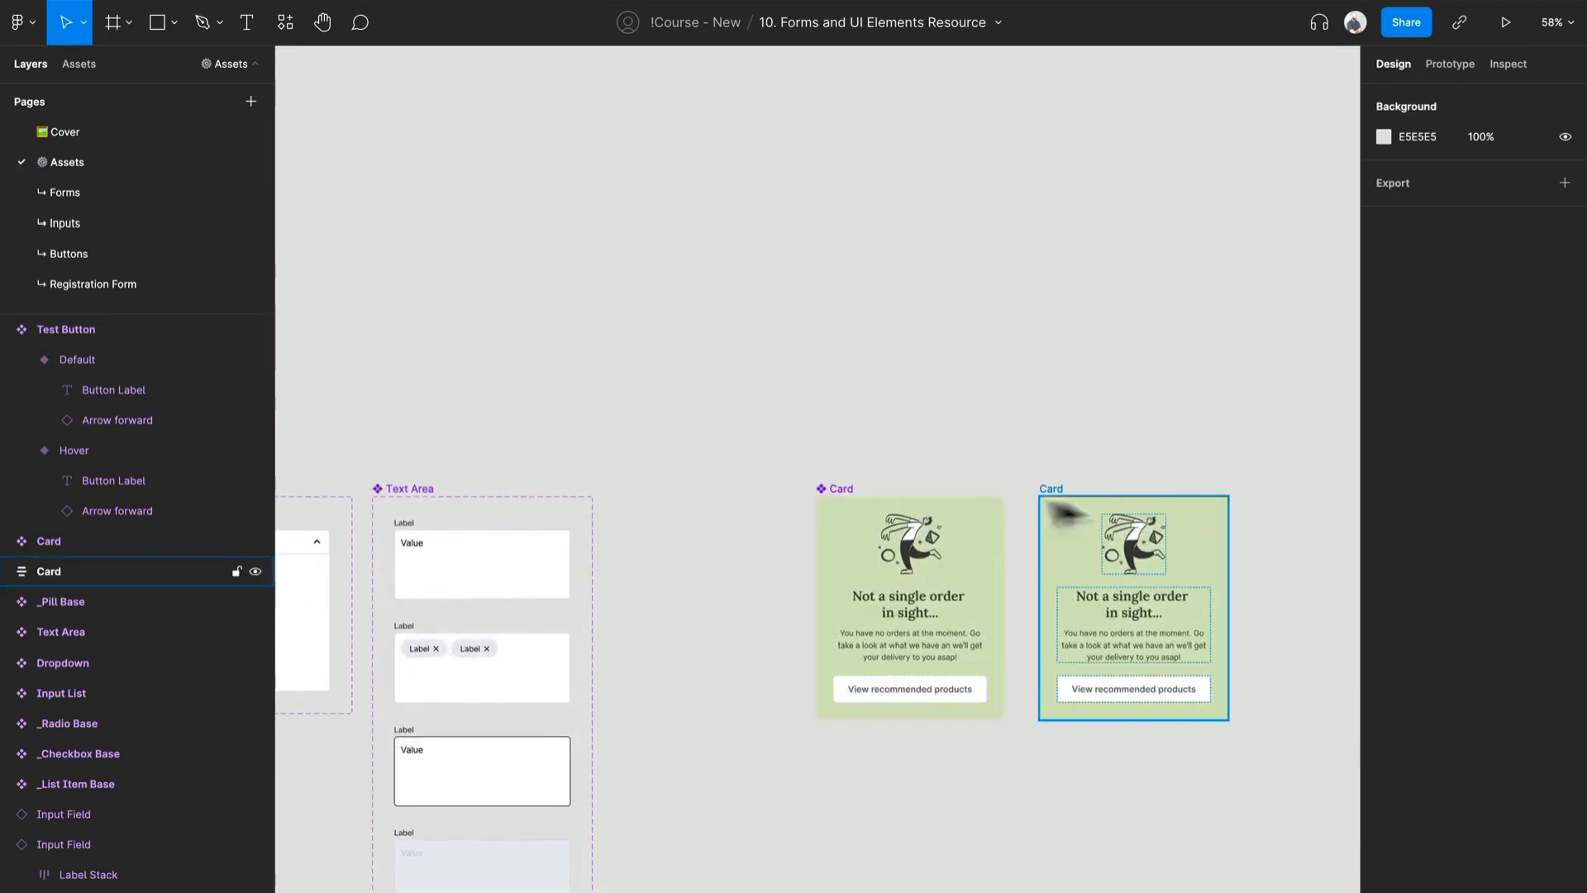
pyautogui.click(836, 492)
pyautogui.moveTo(826, 492); pyautogui.dragTo(1034, 300)
pyautogui.press('Delete')
pyautogui.hscroll(-2, 772, 347)
pyautogui.click(1132, 494)
pyautogui.moveTo(1123, 483); pyautogui.dragTo(542, 135)
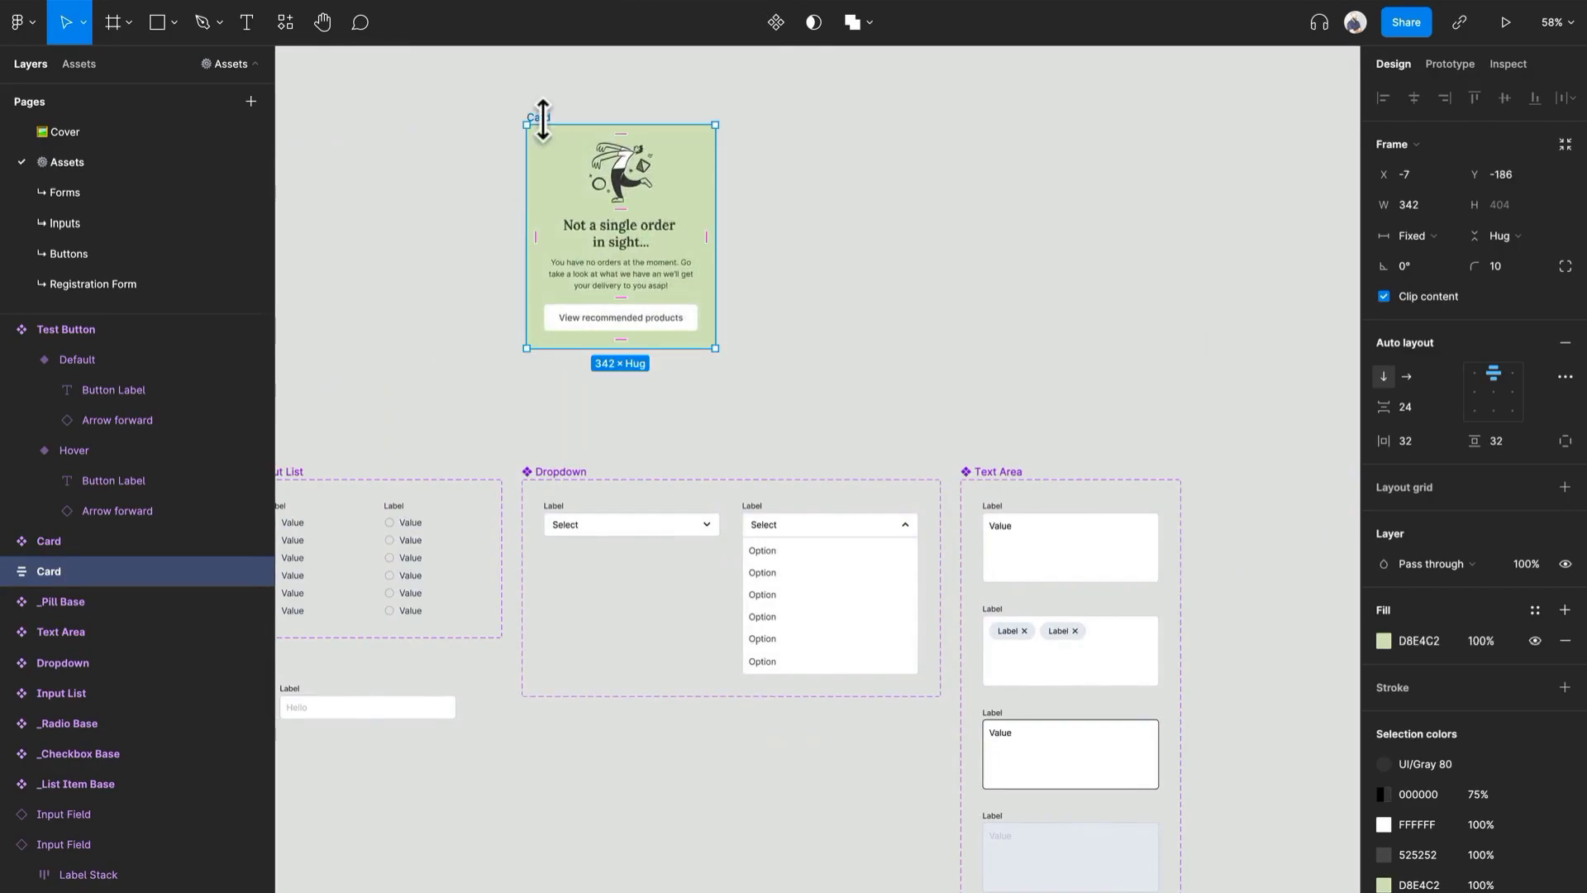
# - Move the Card frame beside the Test Button component set, to about X -691, Y -178
pyautogui.scroll(-6, 822, 323)
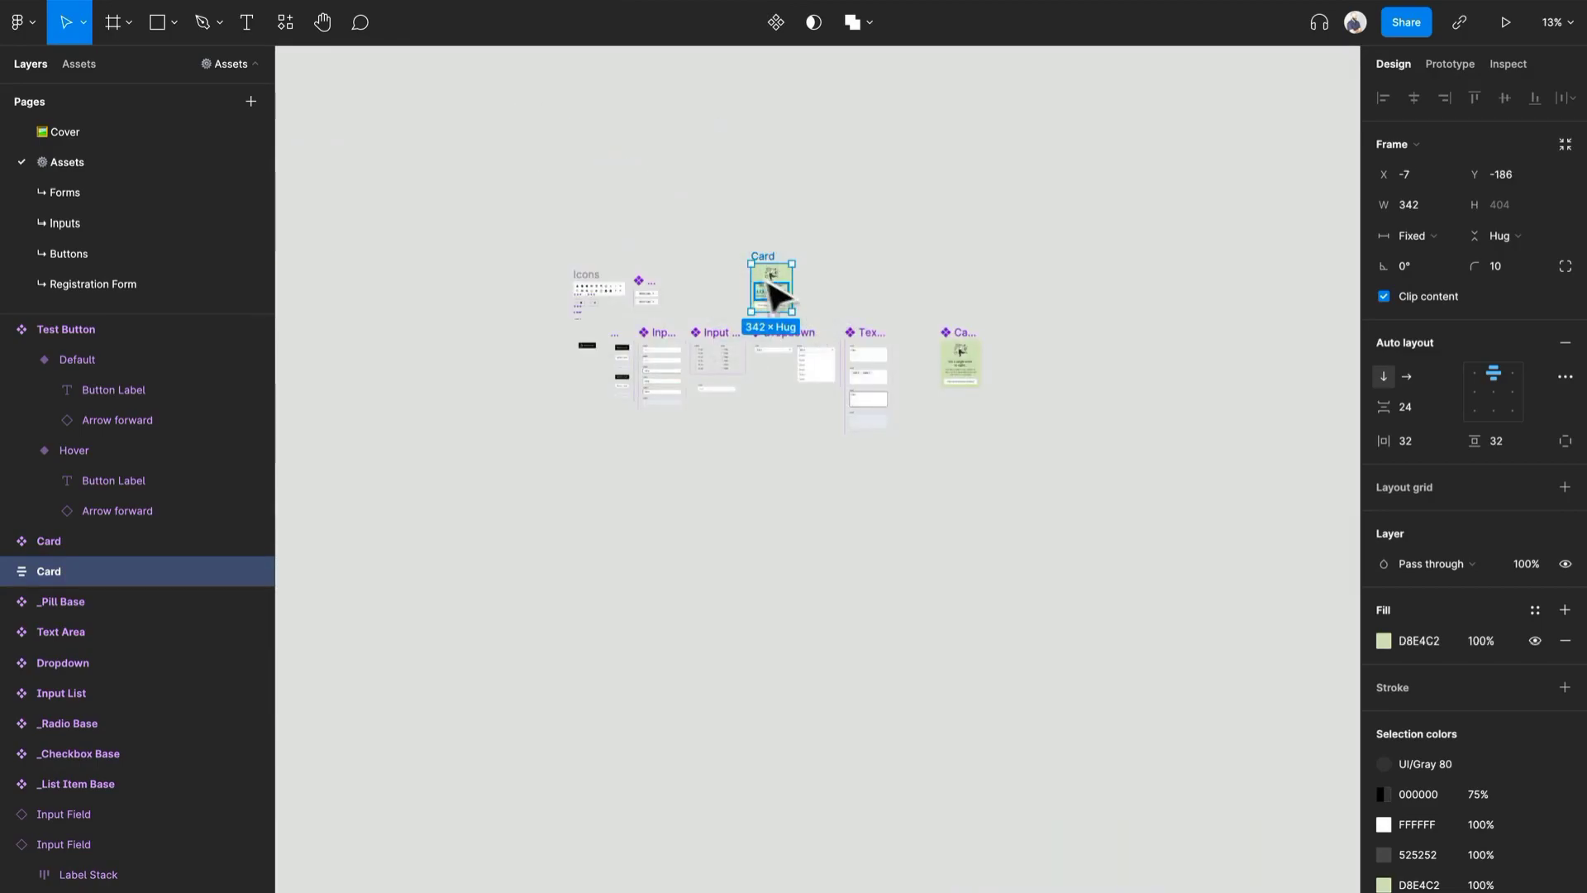
pyautogui.moveTo(781, 298); pyautogui.dragTo(719, 301)
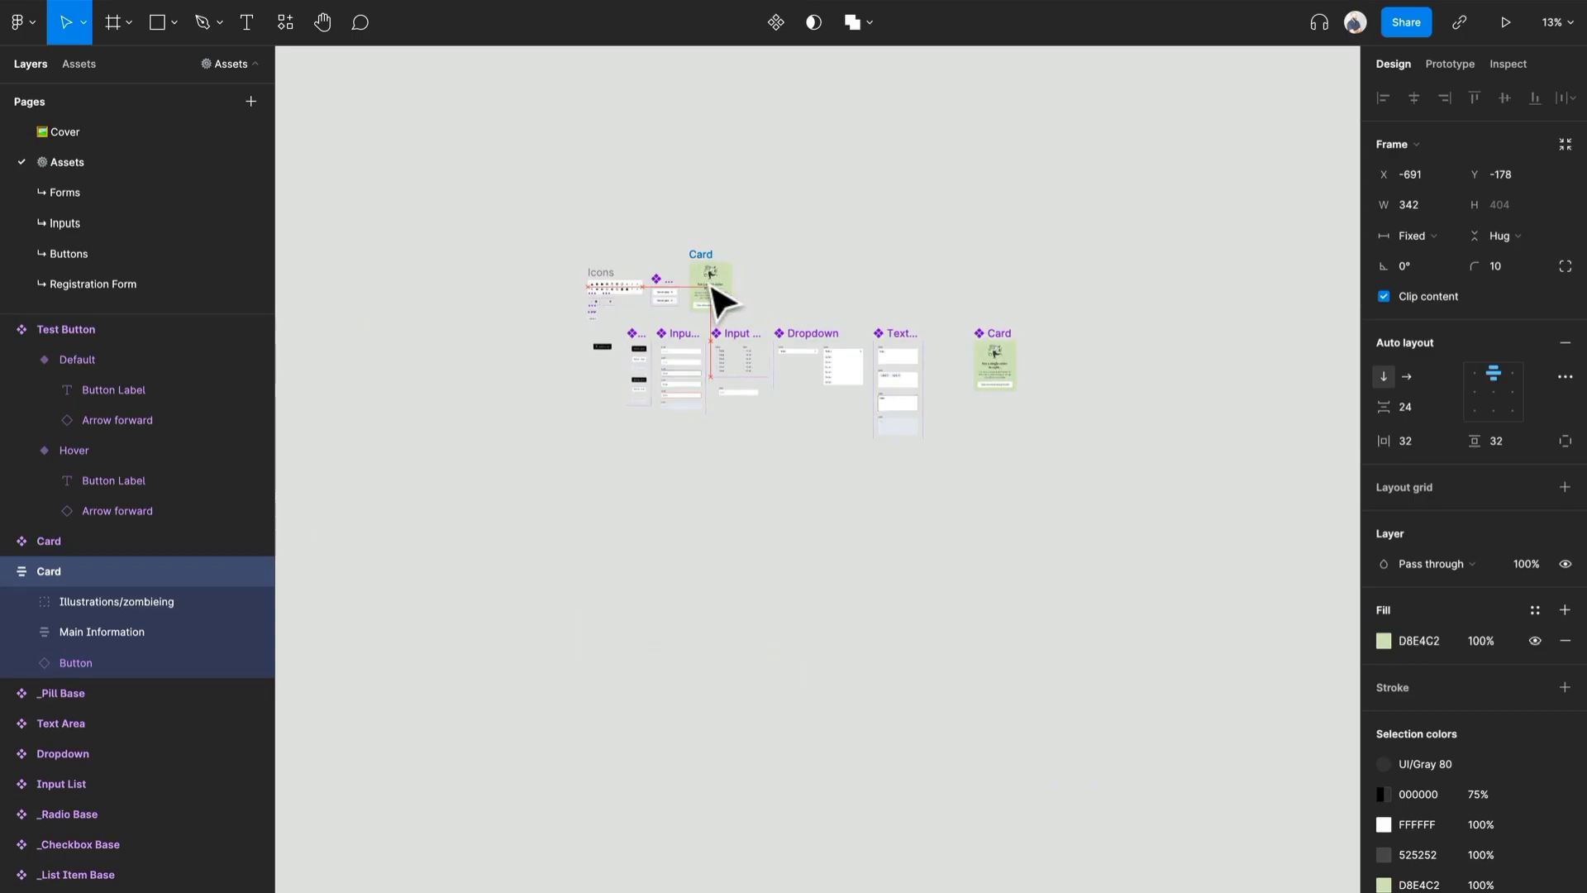
pyautogui.scroll(8, 673, 301)
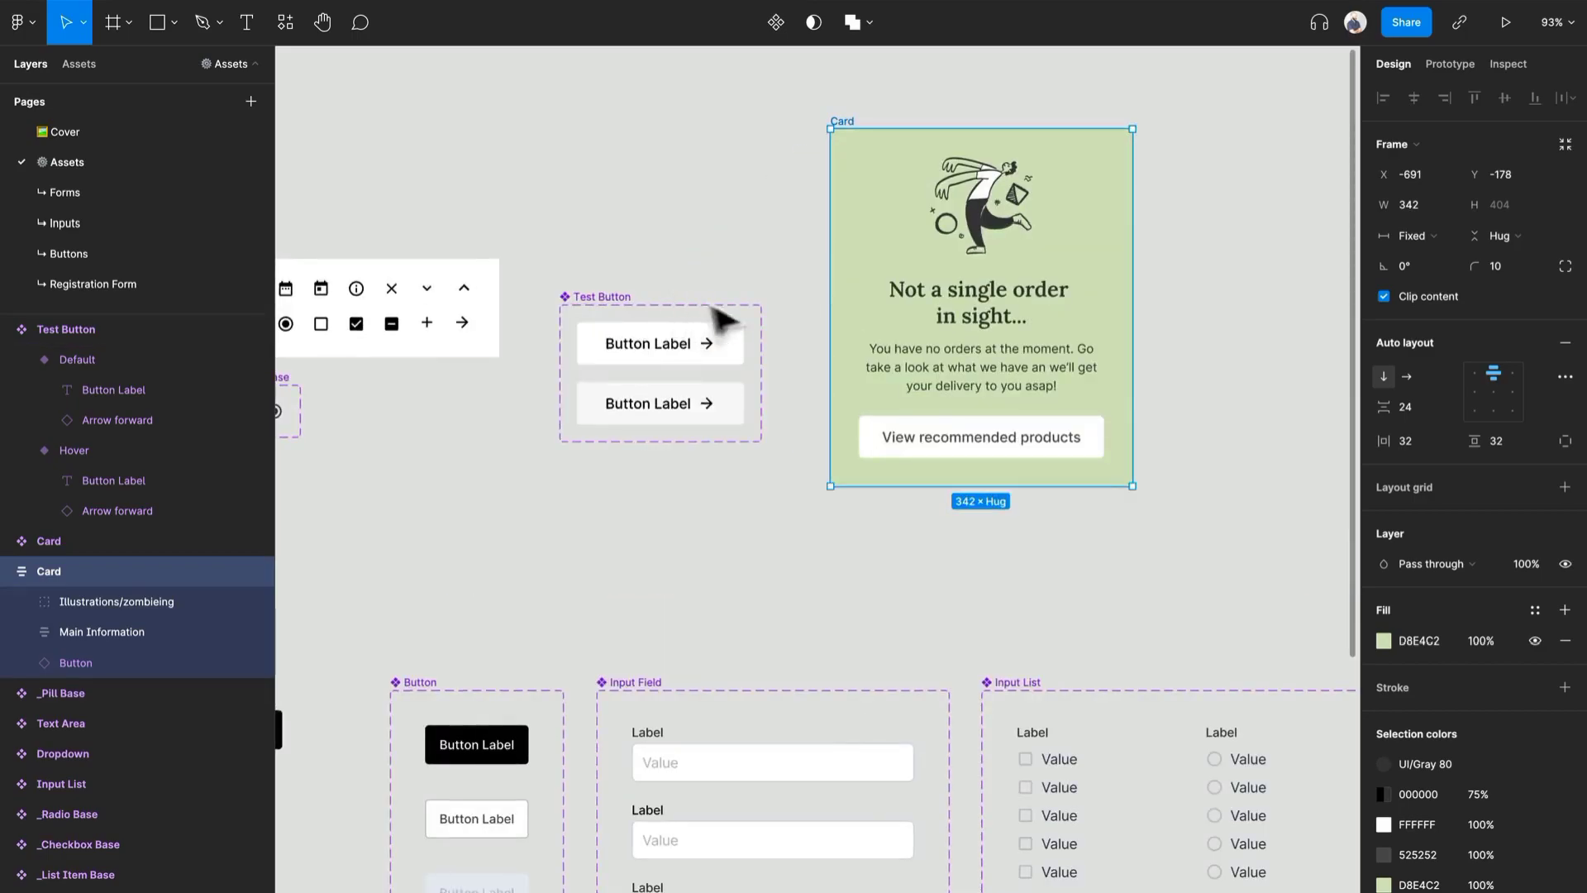
pyautogui.click(946, 439)
pyautogui.click(1071, 286)
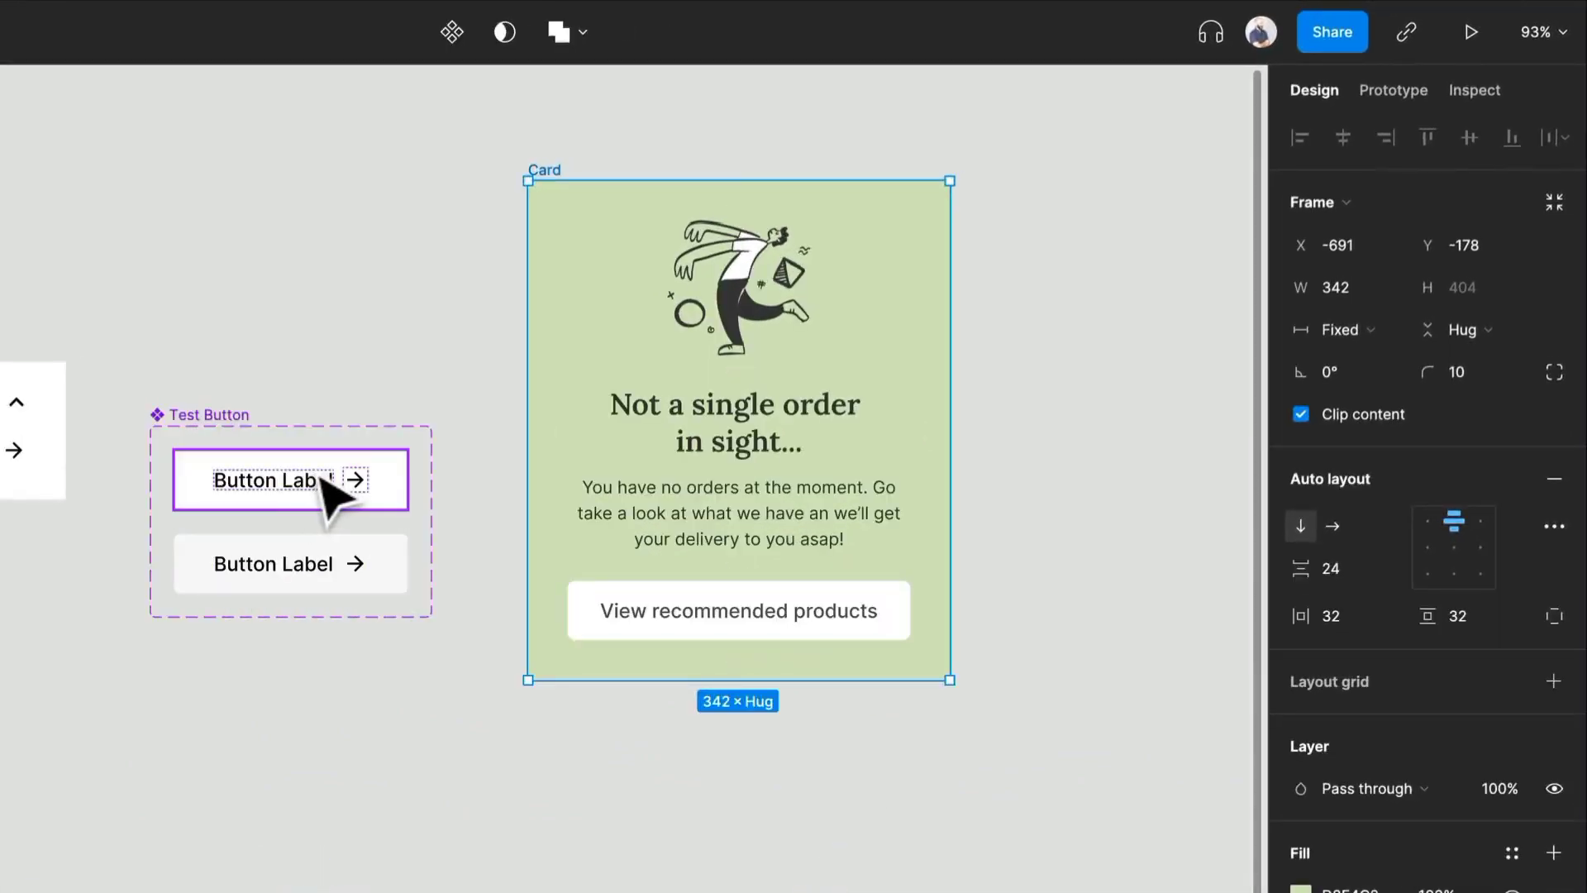
# - Try placing the Default Test Button variant itself inside the Card and set its width to Fill container
pyautogui.click(323, 480)
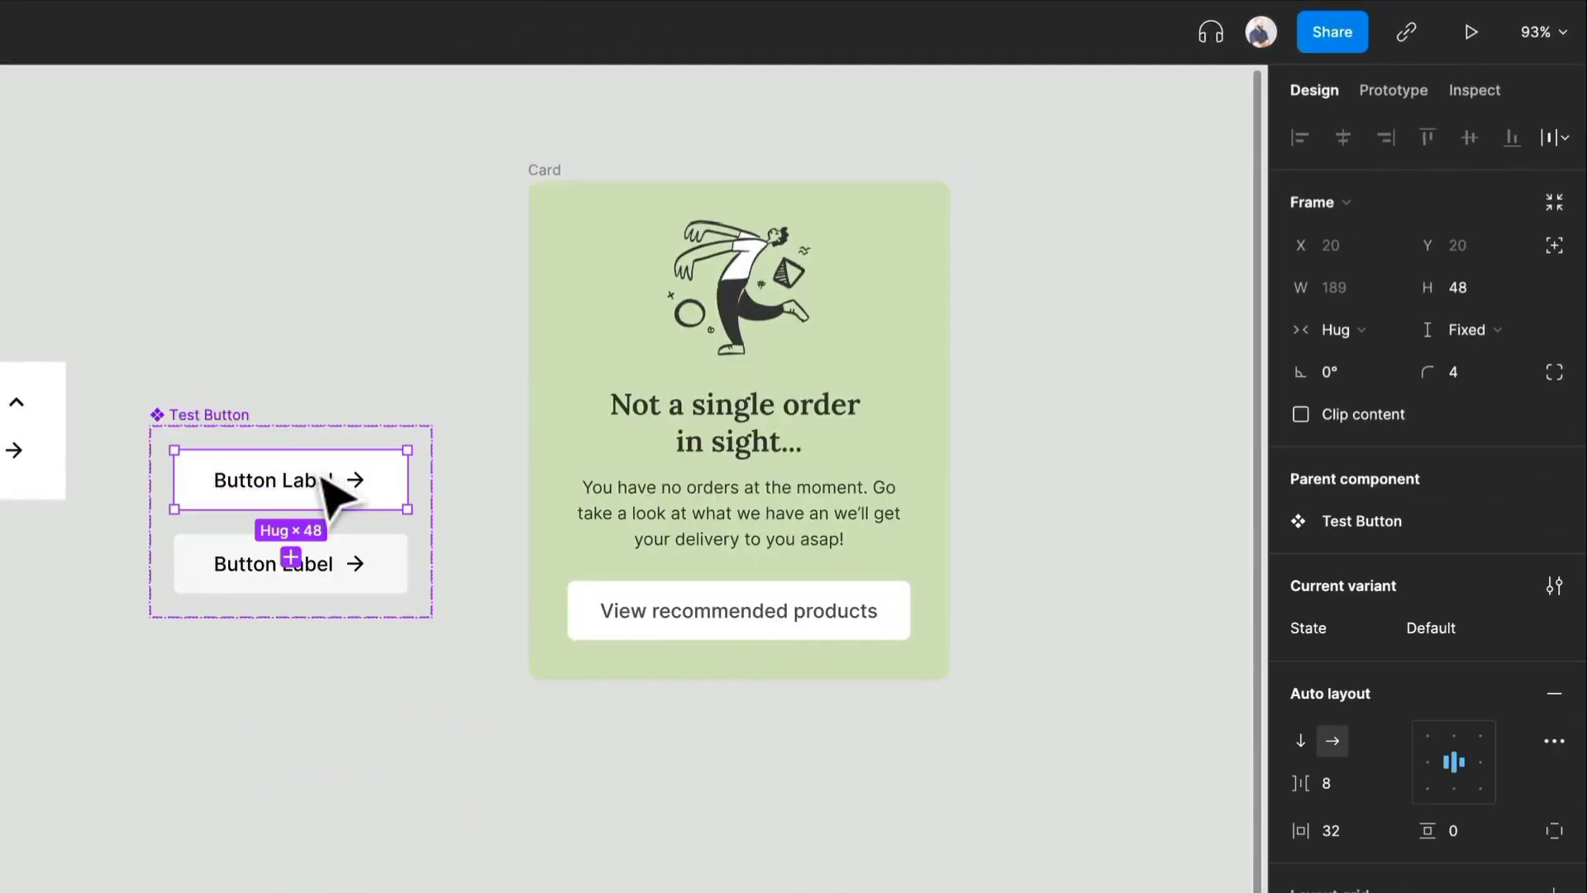
pyautogui.moveTo(322, 496); pyautogui.dragTo(727, 641)
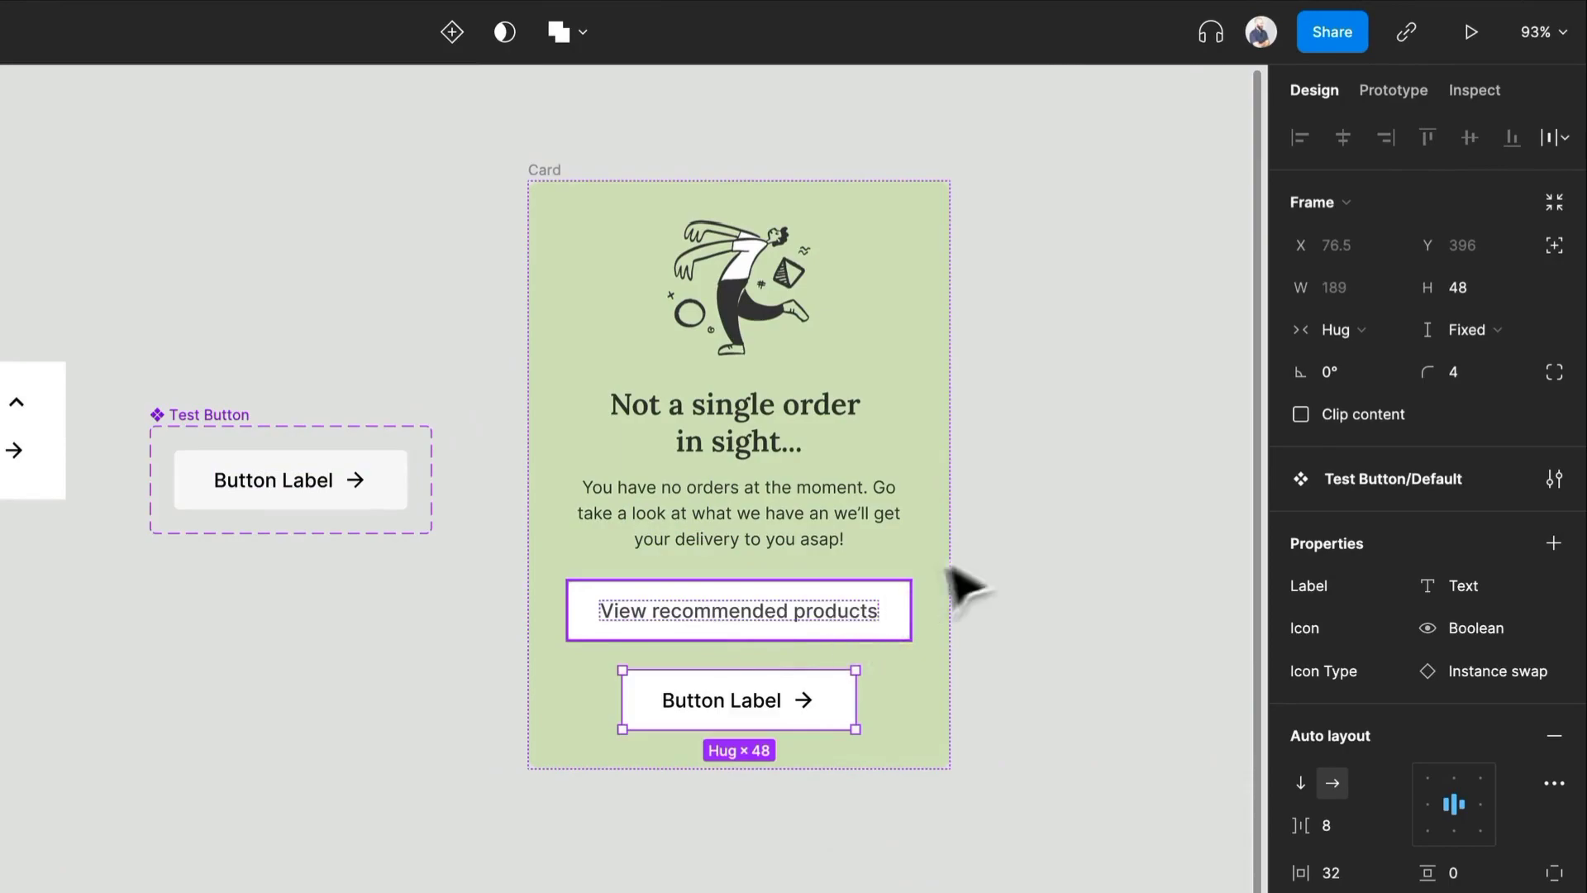
pyautogui.click(1360, 330)
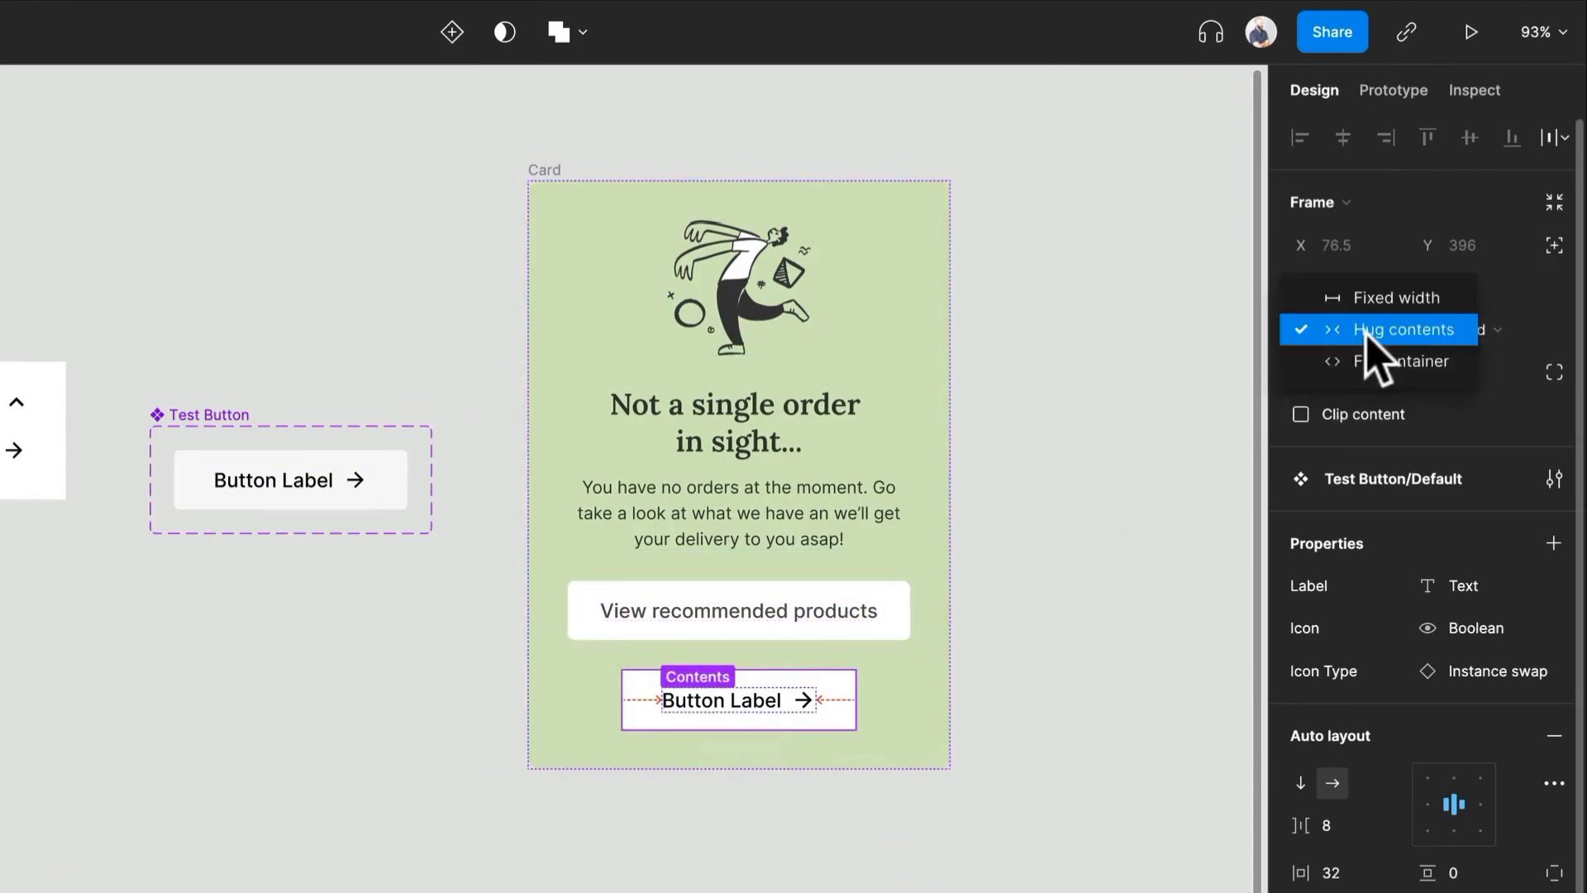
pyautogui.click(1373, 359)
# - Delete the View recommended products button from the Card and select the Test Button variant there
pyautogui.click(841, 621)
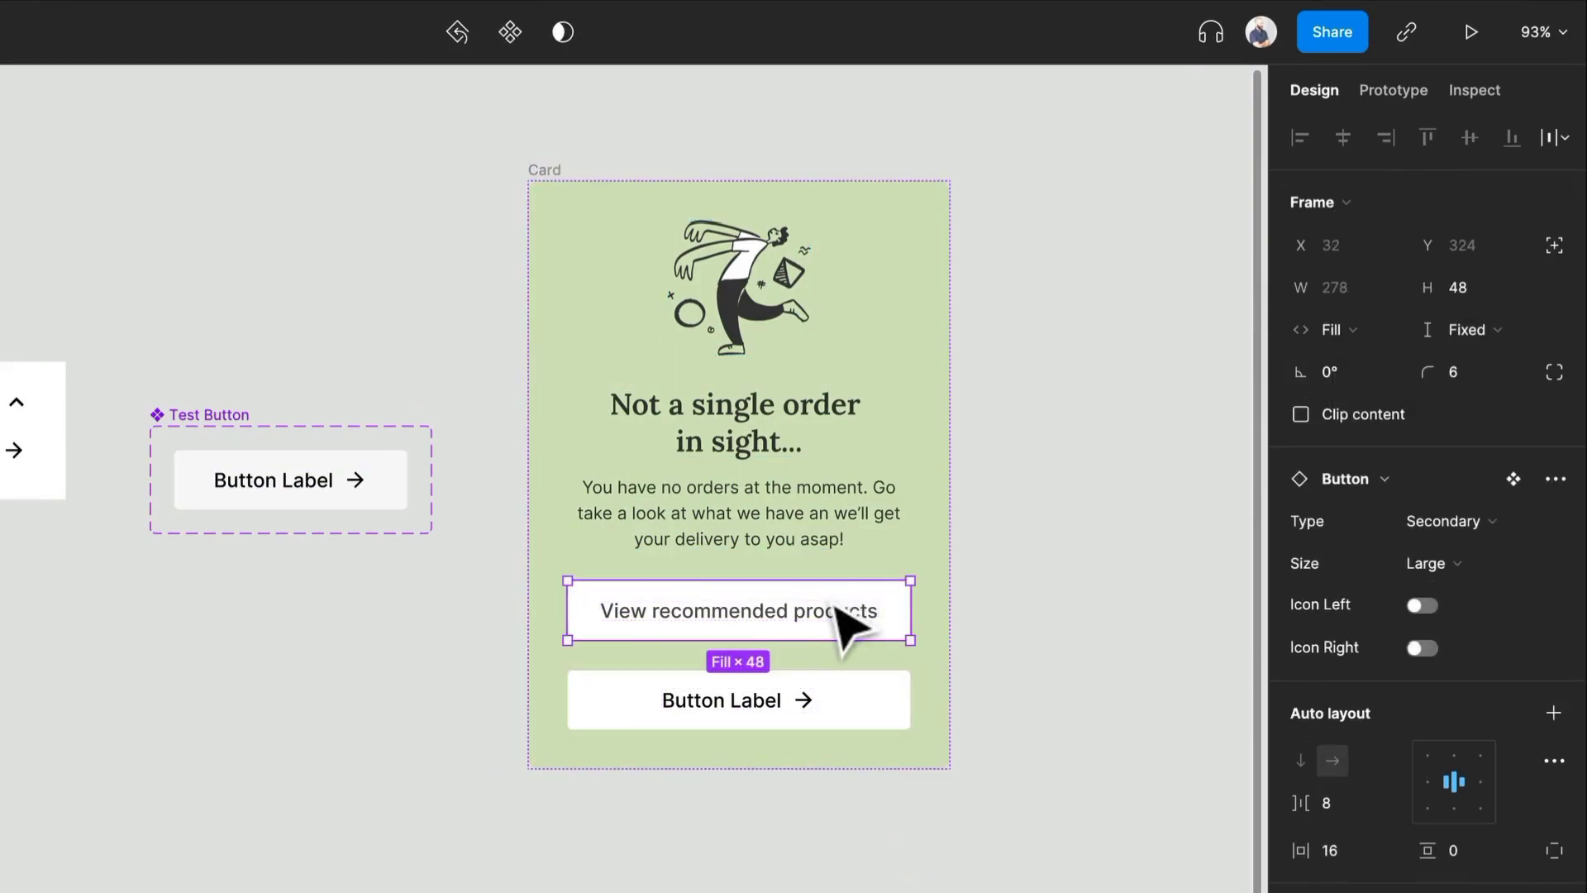
pyautogui.press('Delete')
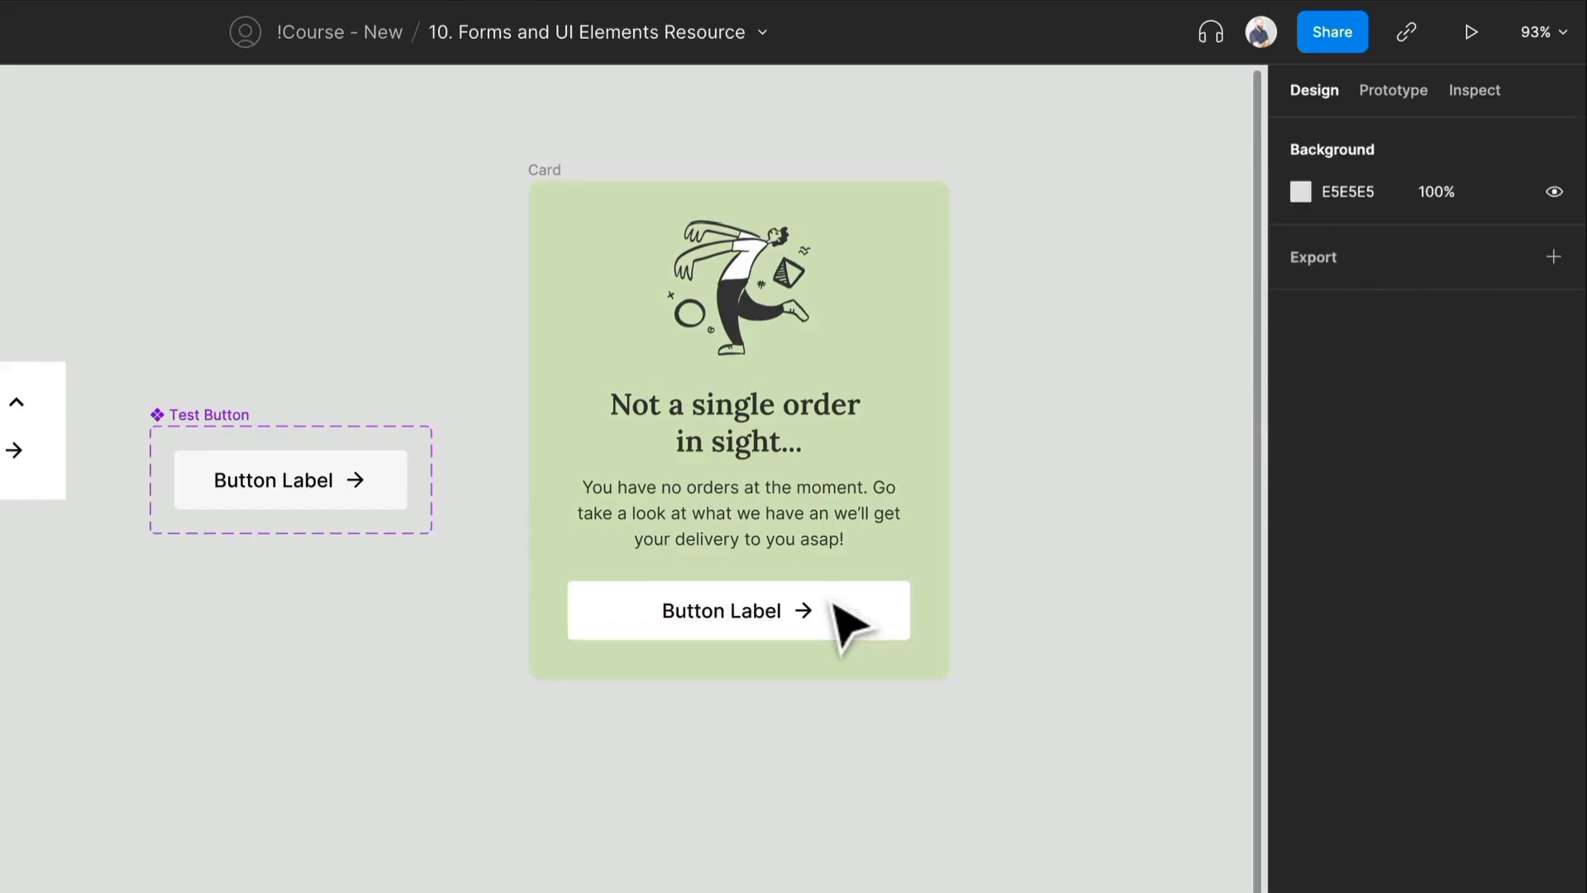
pyautogui.click(837, 611)
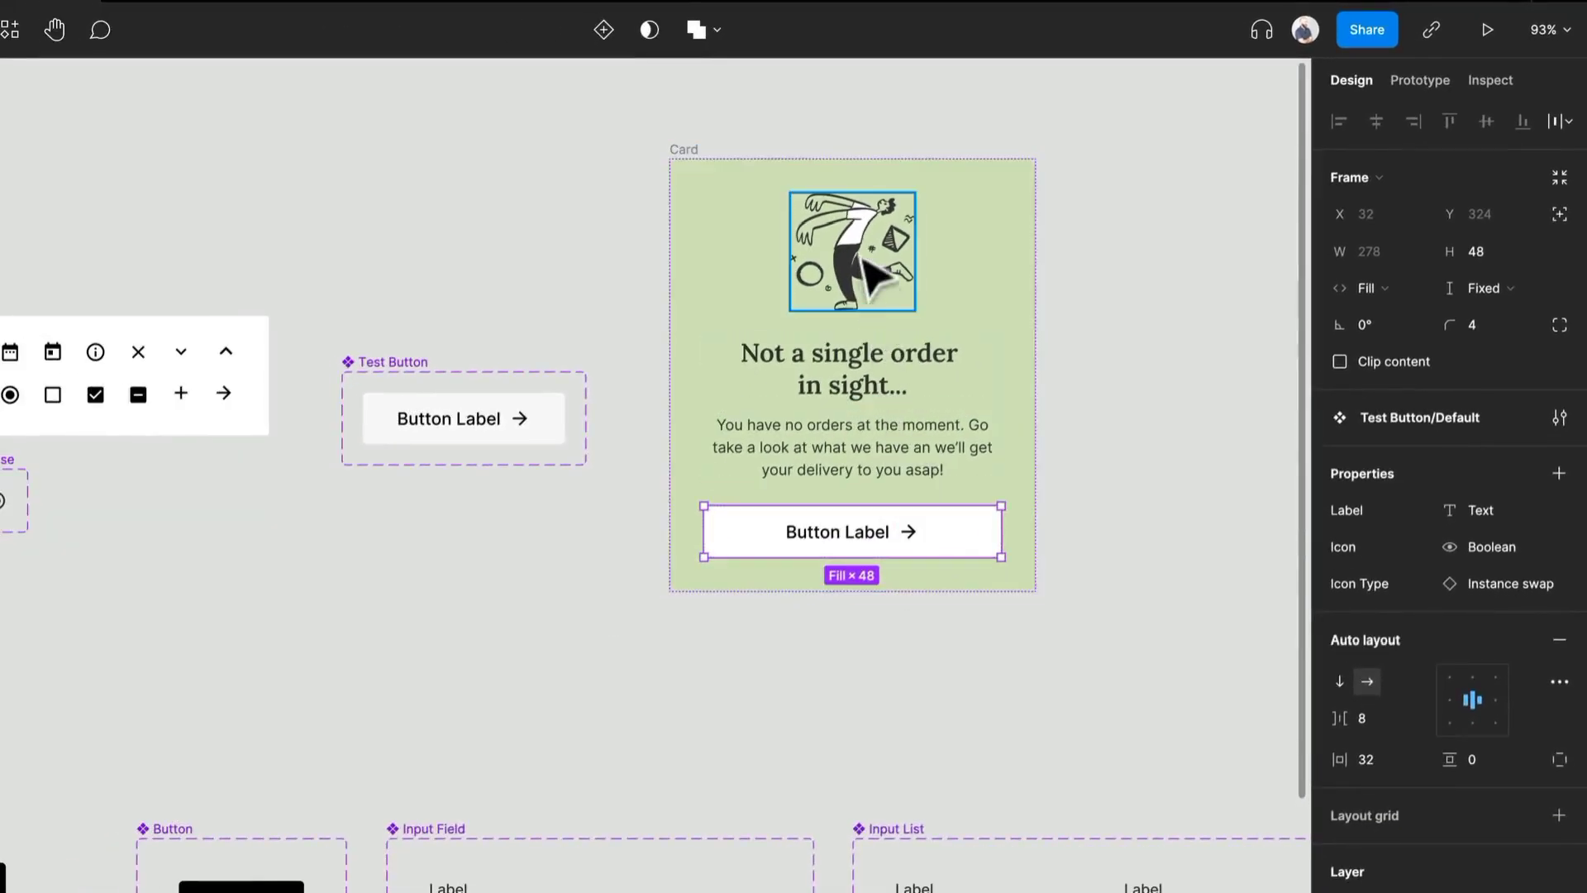
# - Add a flow starting point to the Card frame and name the flow Card
pyautogui.click(687, 157)
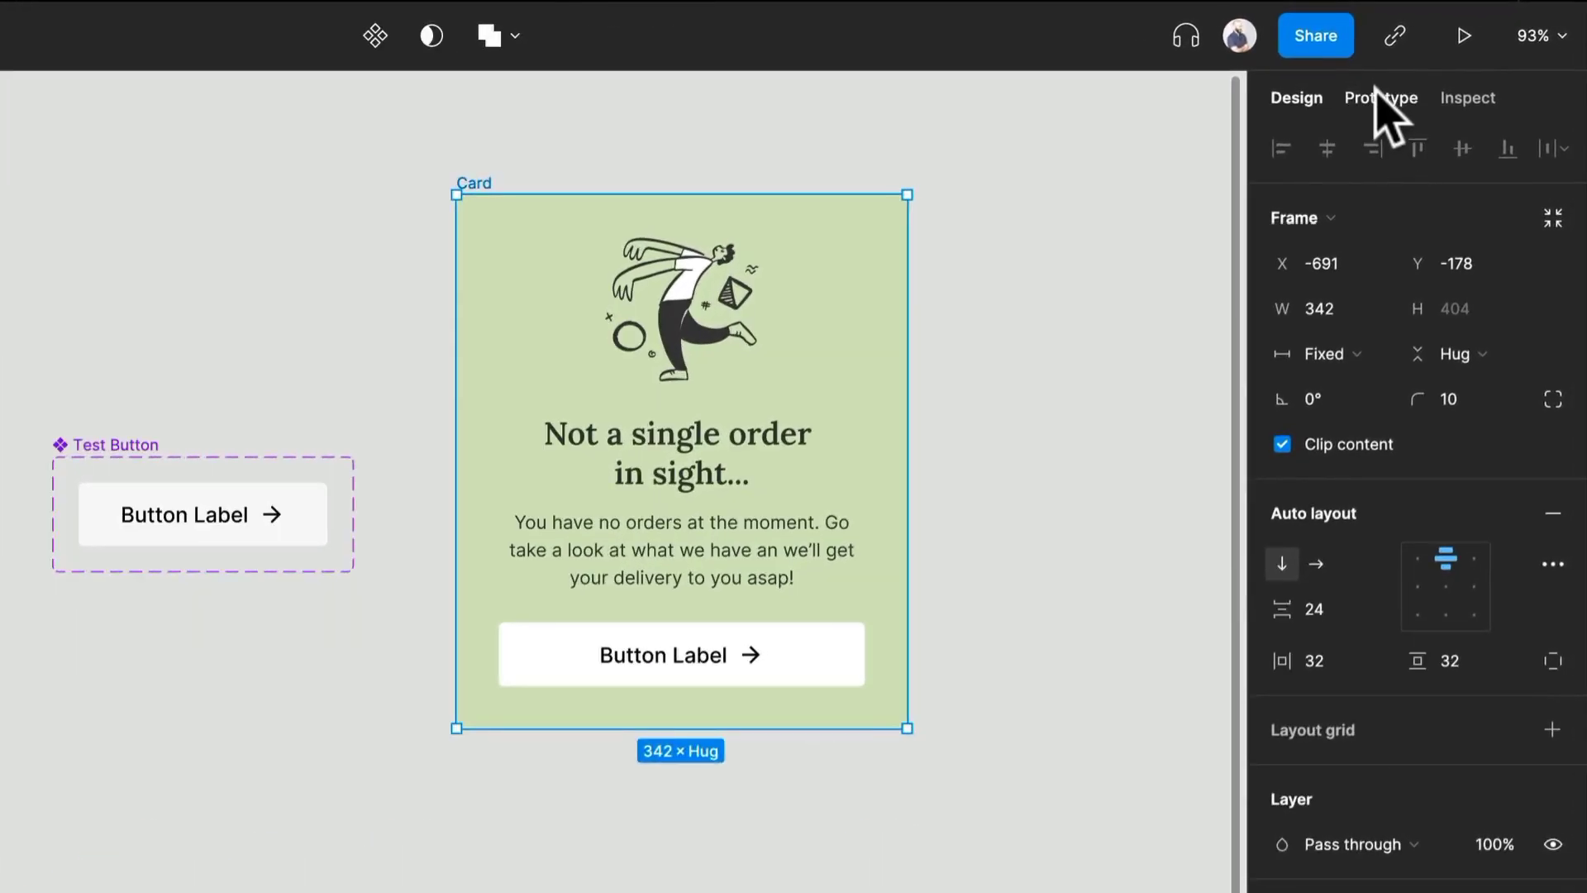
pyautogui.click(1379, 99)
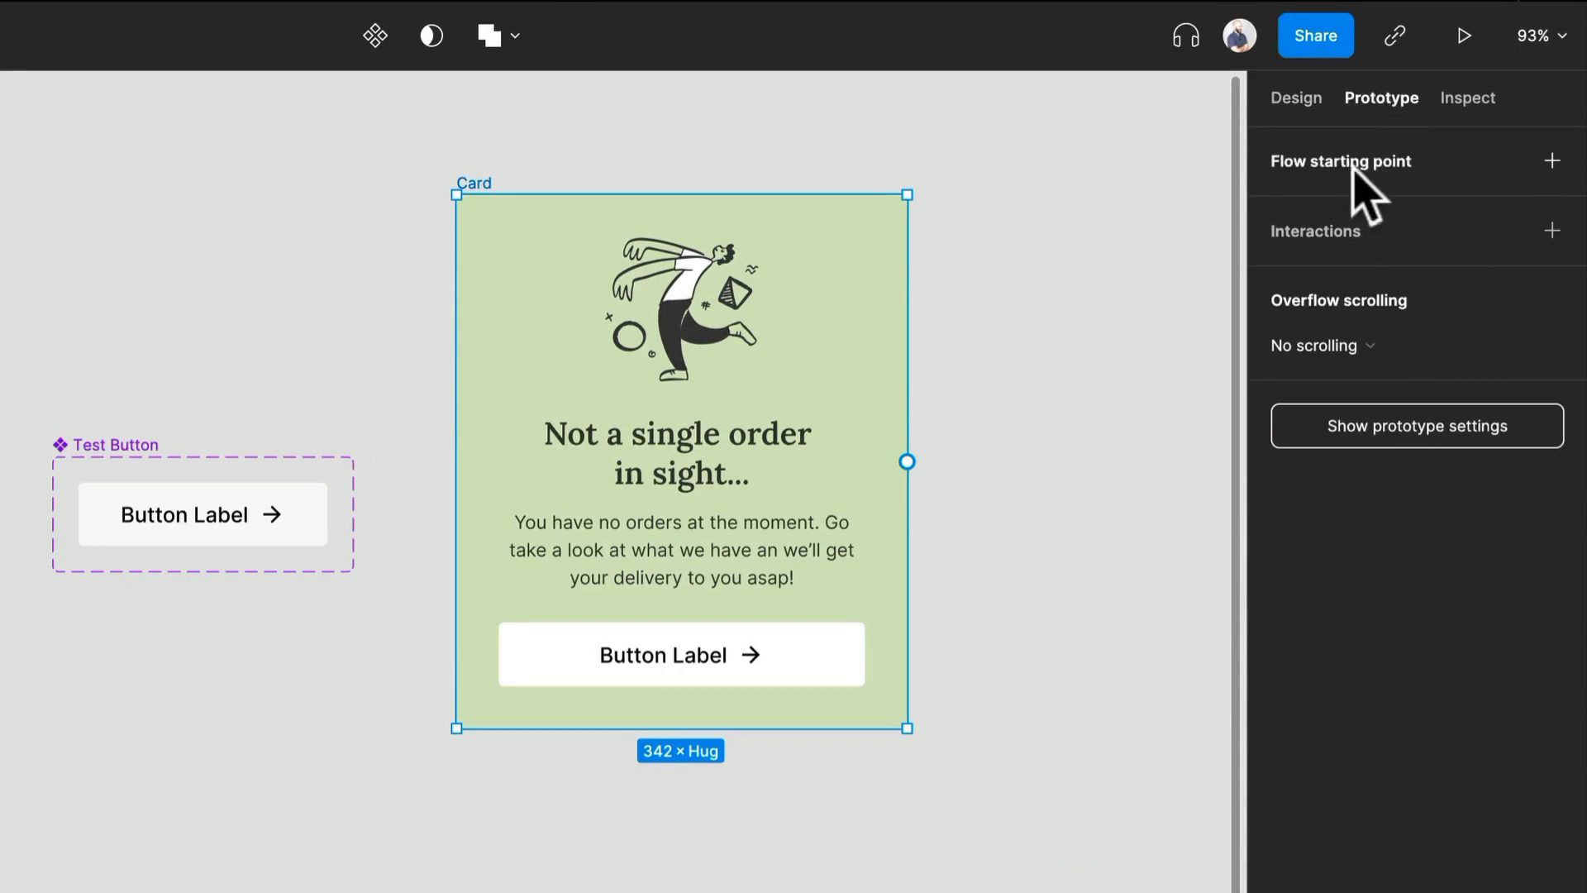
pyautogui.click(1542, 165)
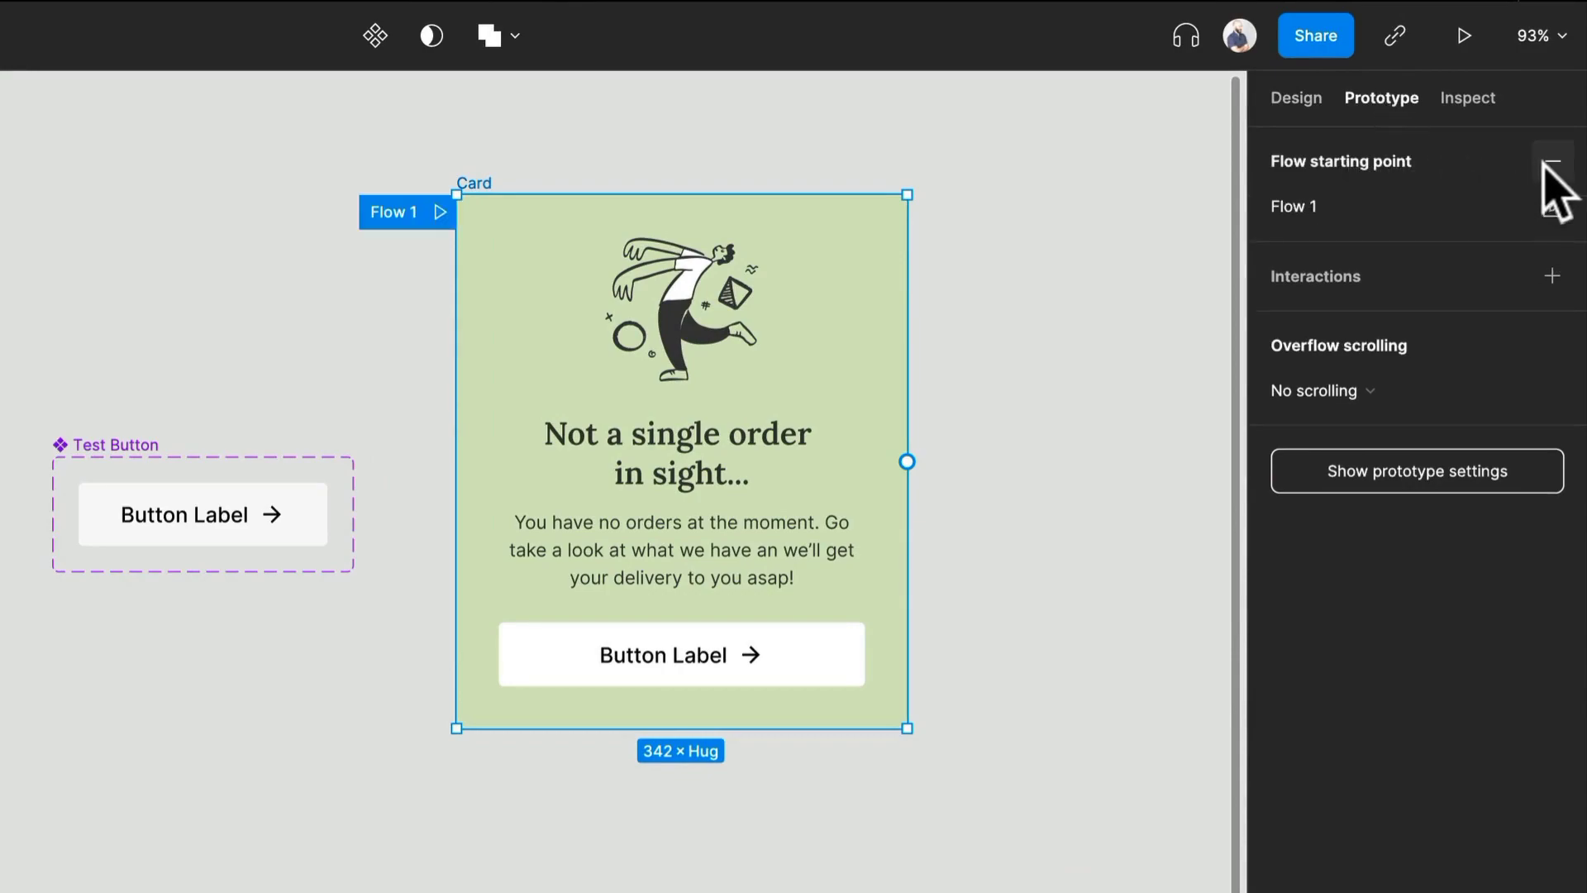
pyautogui.doubleClick(410, 213)
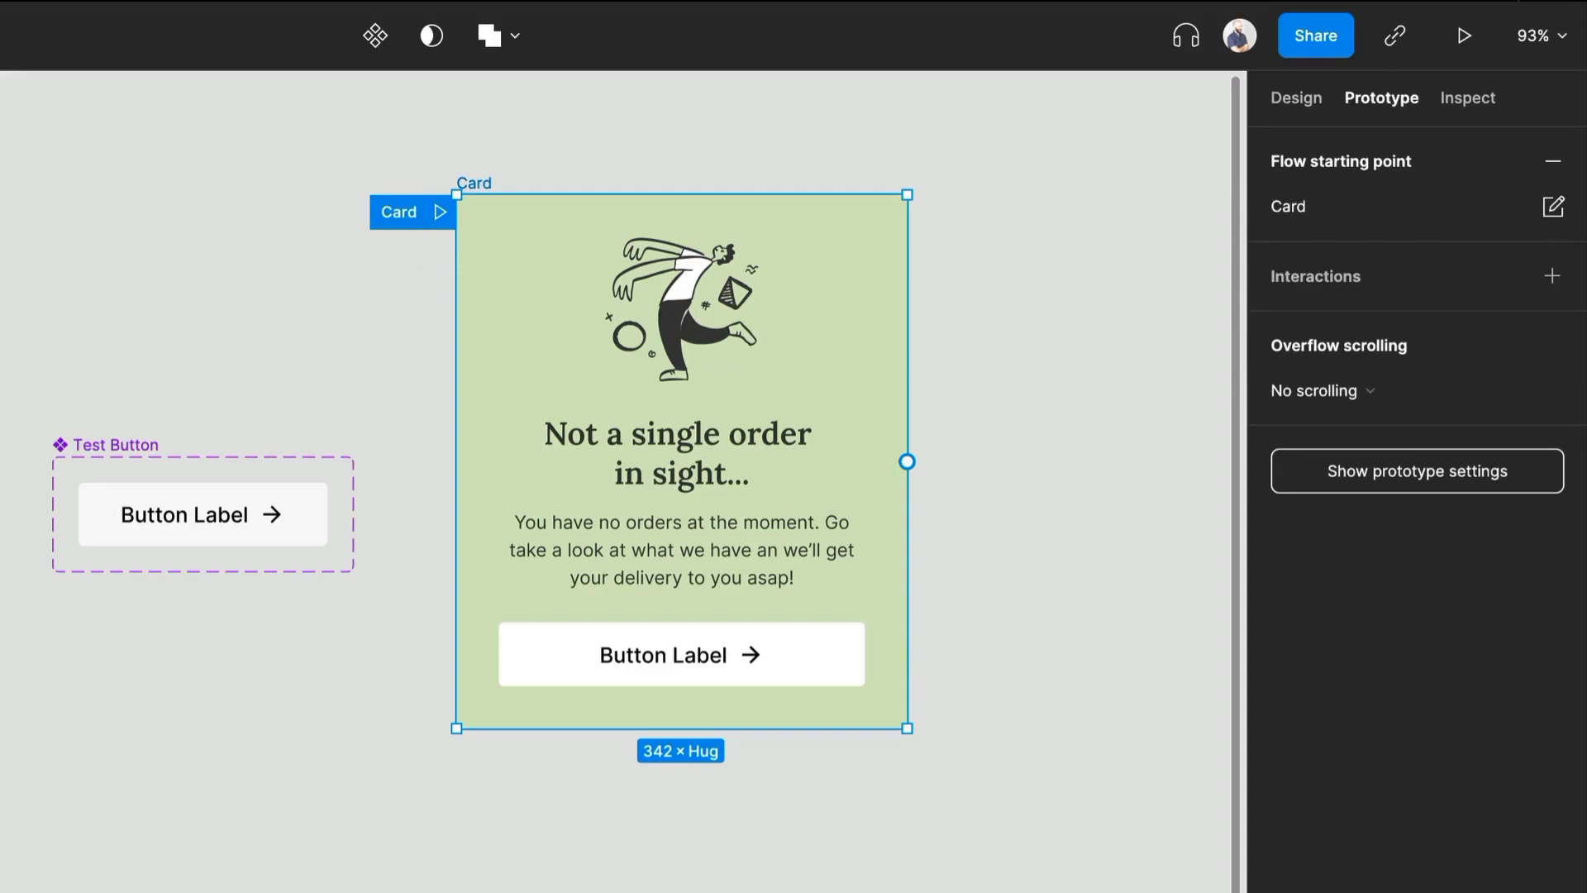
pyautogui.click(265, 206)
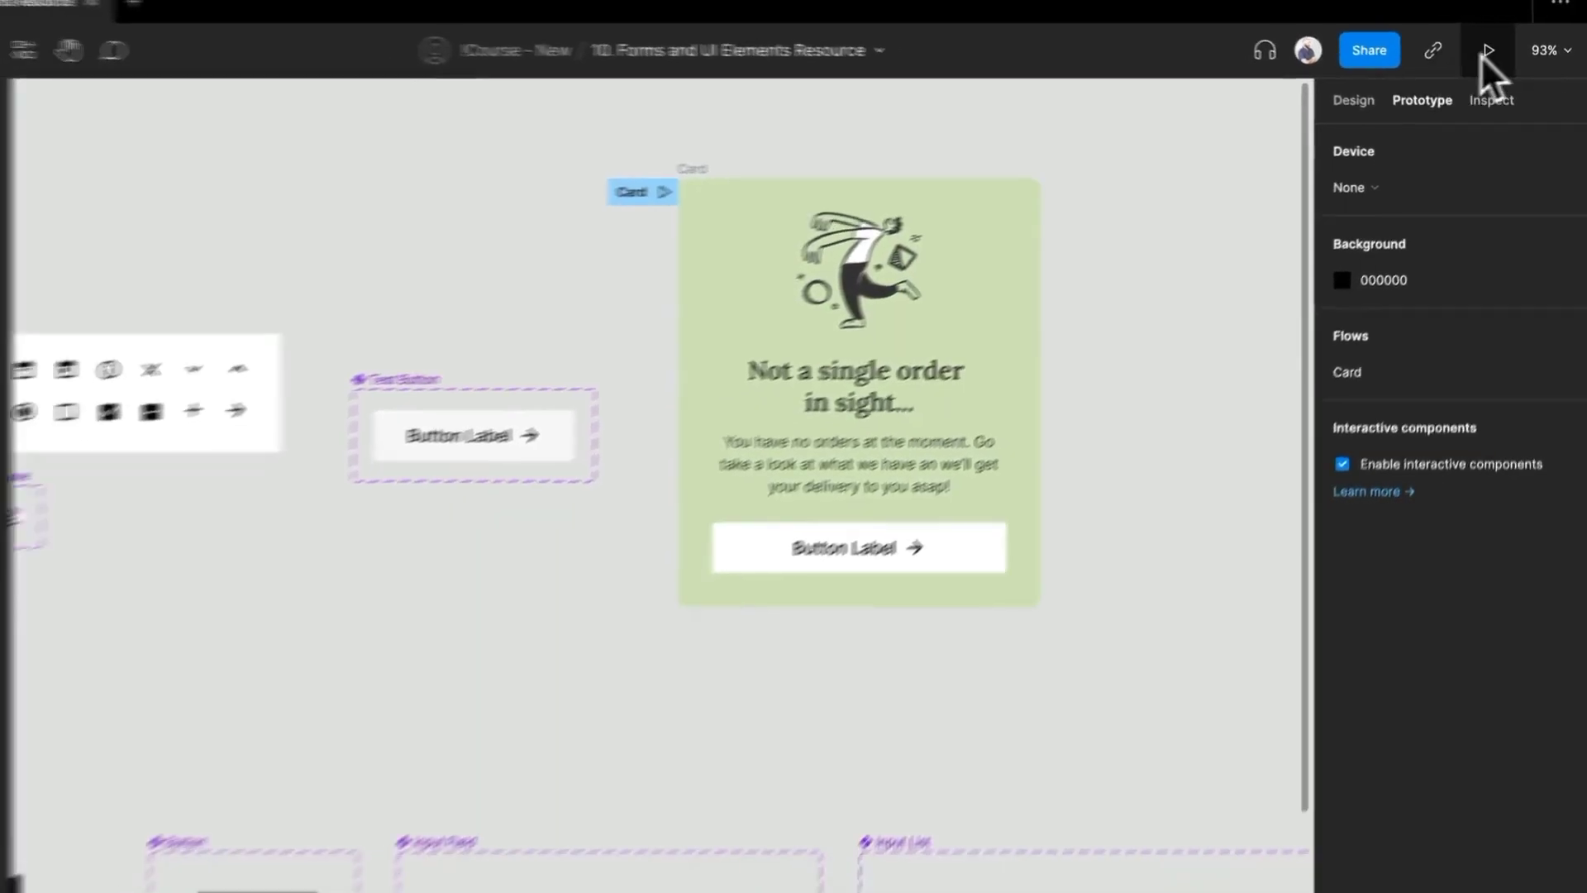
# - Preview the Card flow in the prototype with its flow list shown, and return to the design file
pyautogui.click(1464, 36)
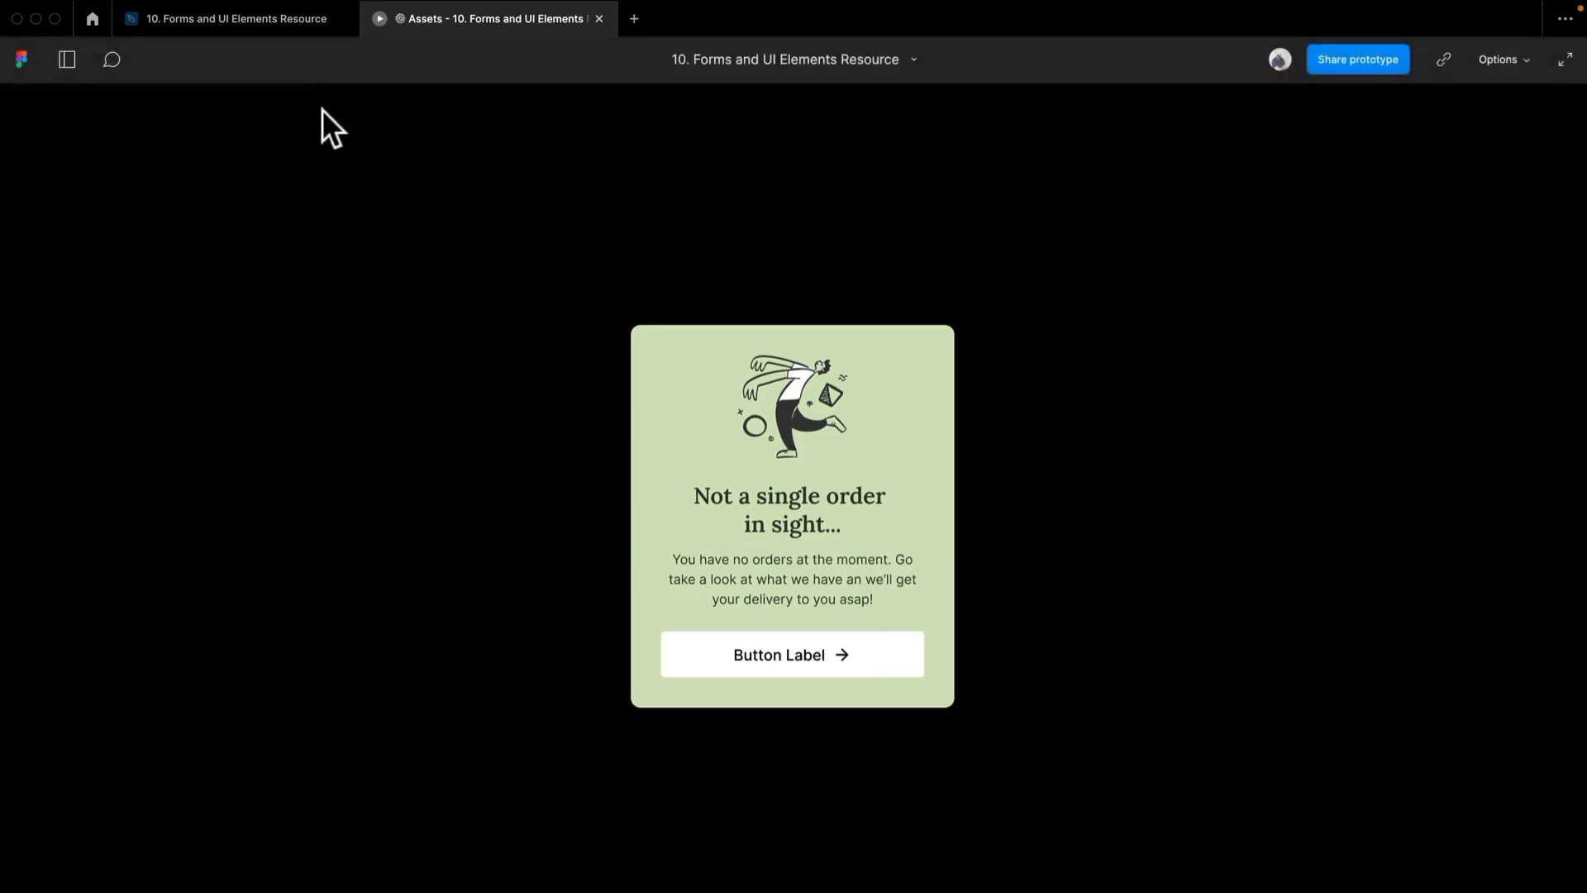
pyautogui.click(64, 61)
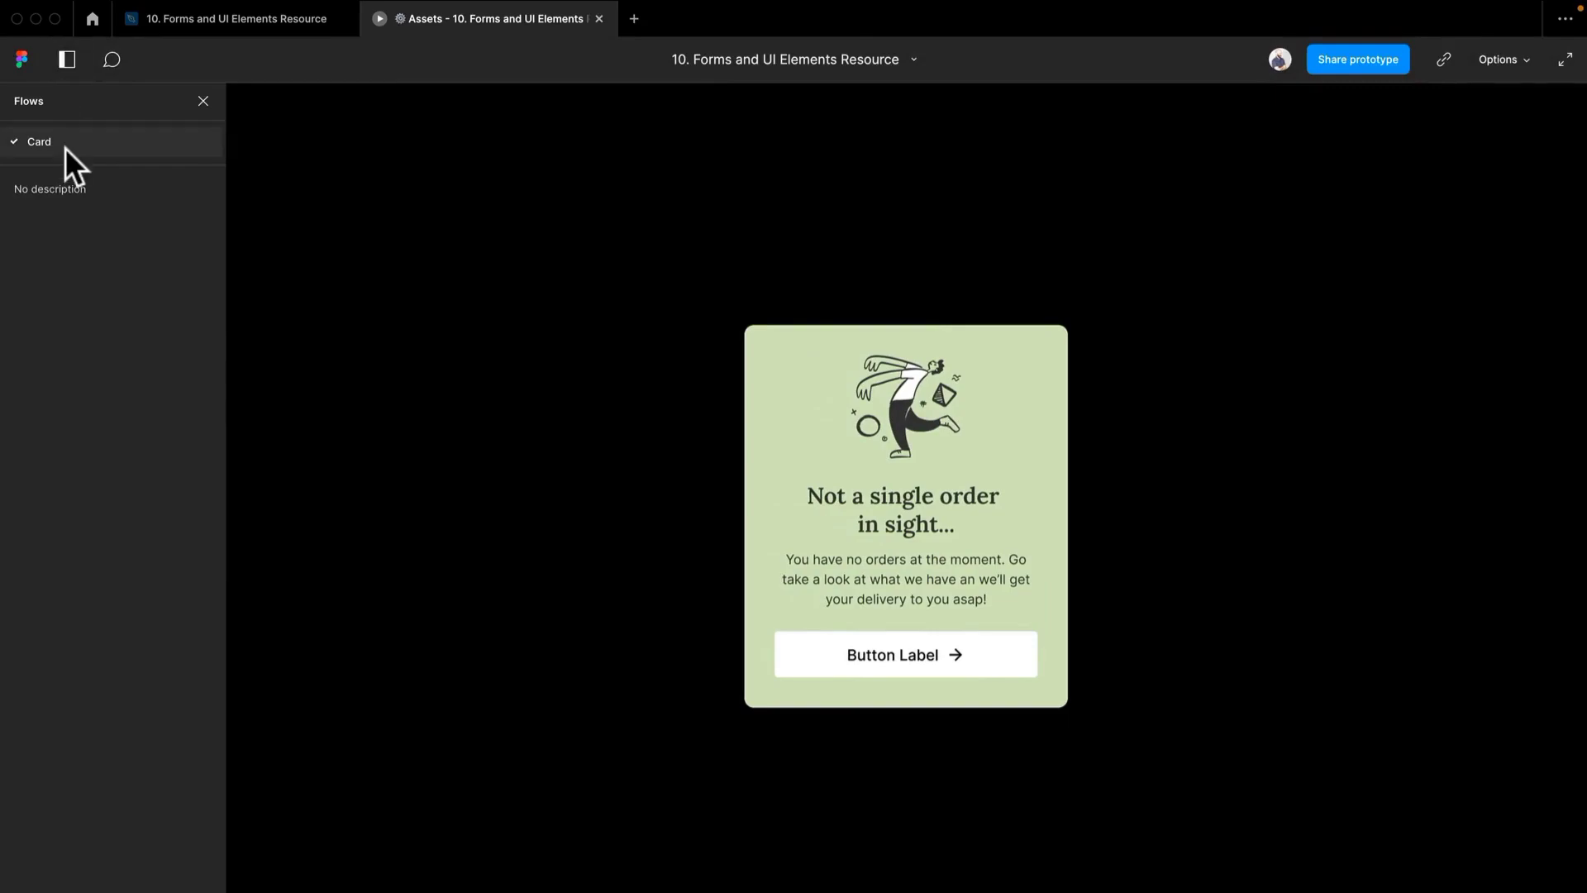
pyautogui.click(260, 21)
# - Inspect the component properties of the button inside the Card
pyautogui.click(1033, 453)
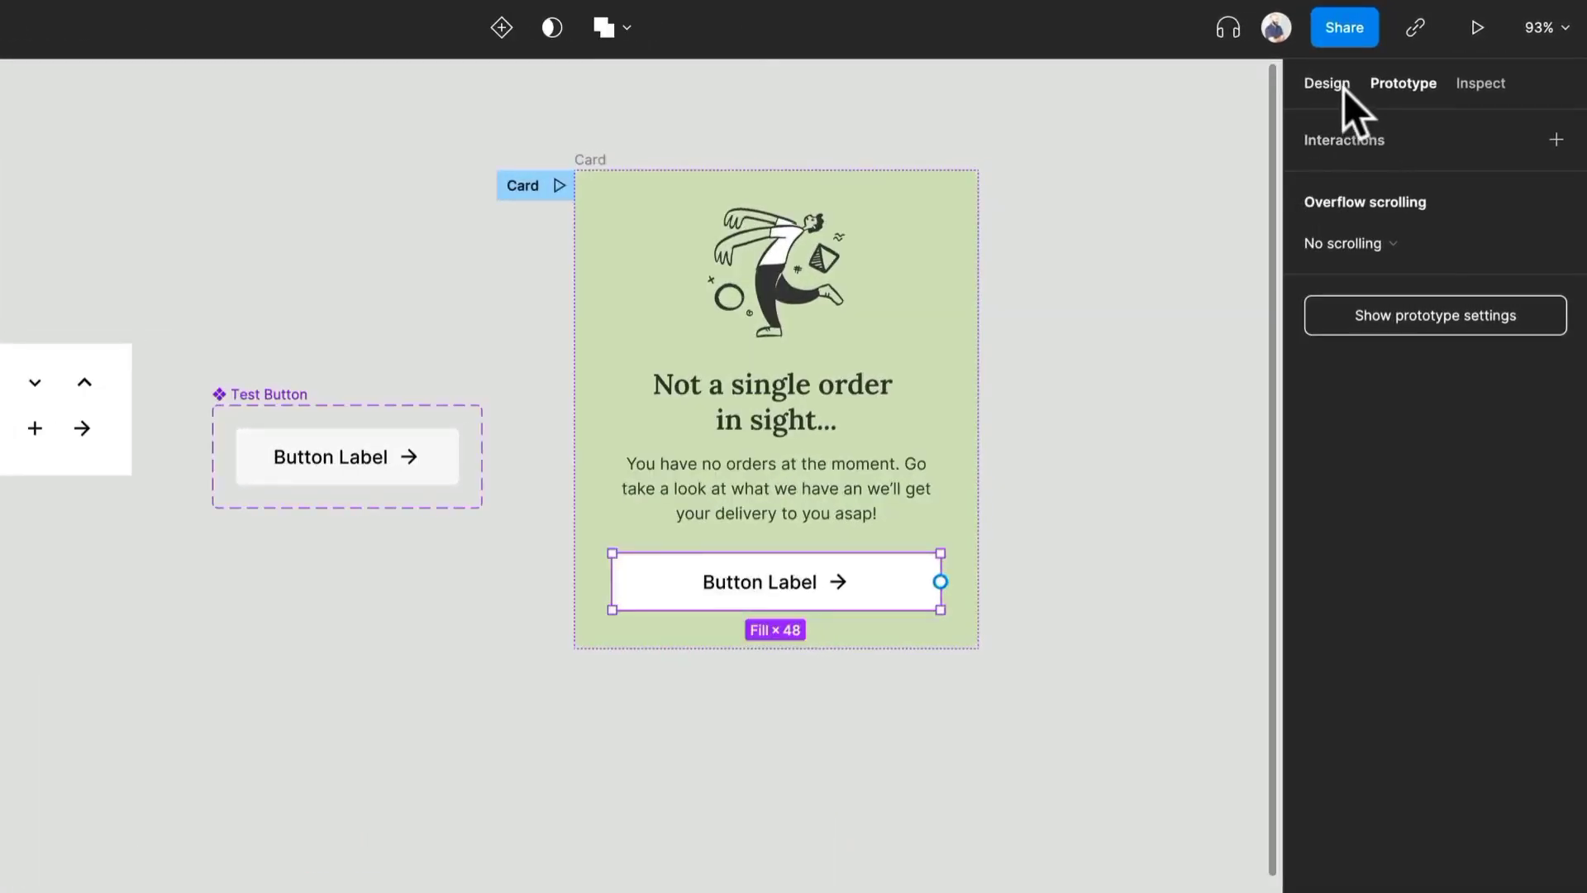
pyautogui.click(1342, 88)
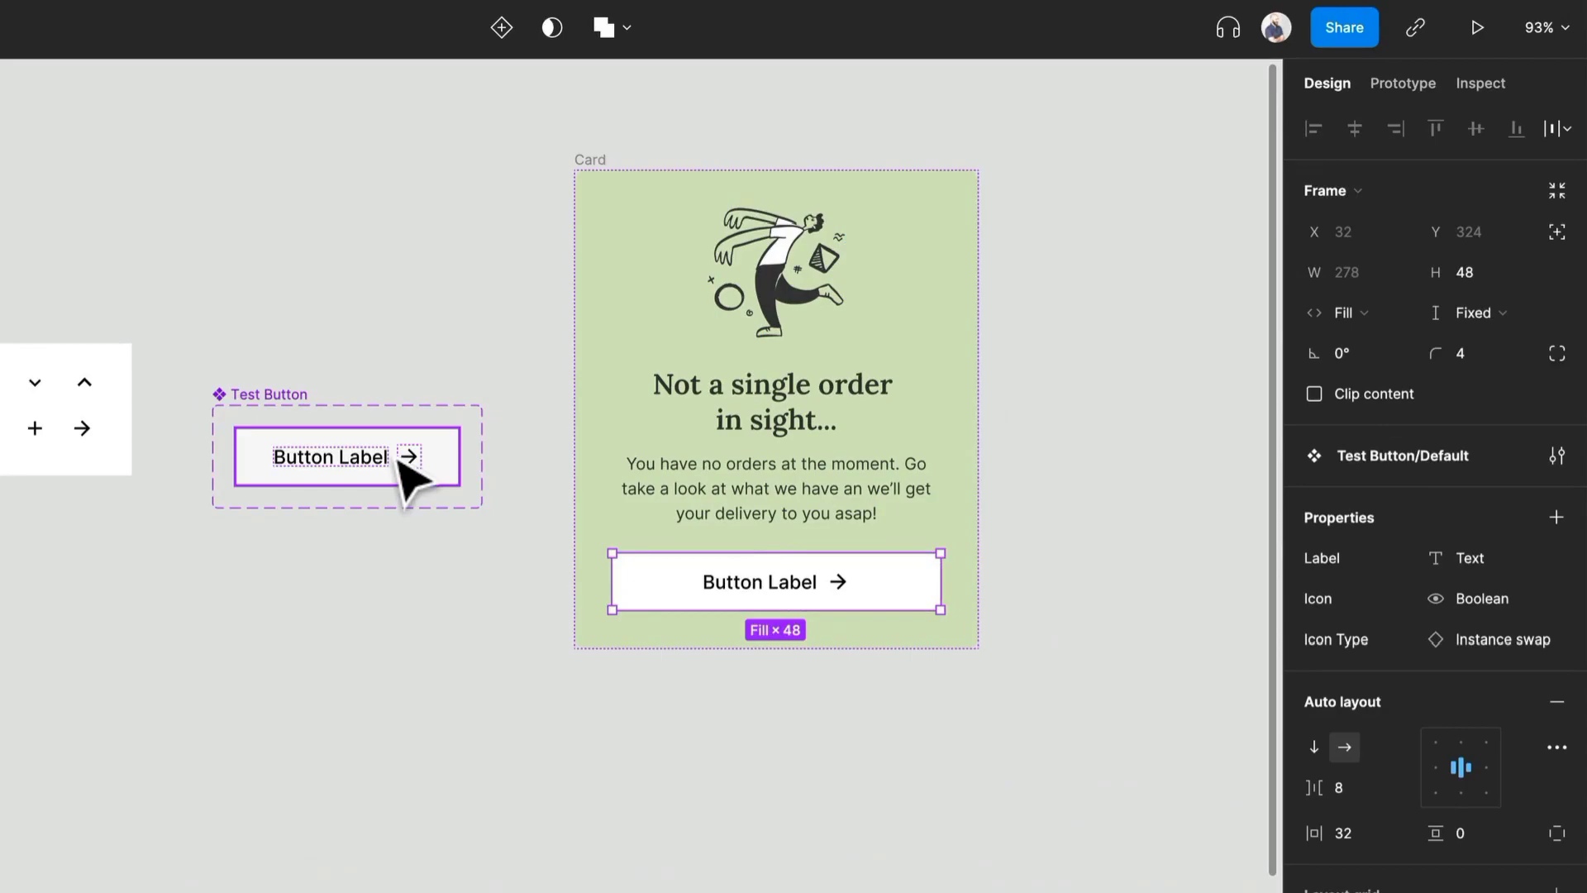
pyautogui.click(507, 626)
# - Undo the changes back to before the Default variant was moved into the Card
pyautogui.press('super+z')
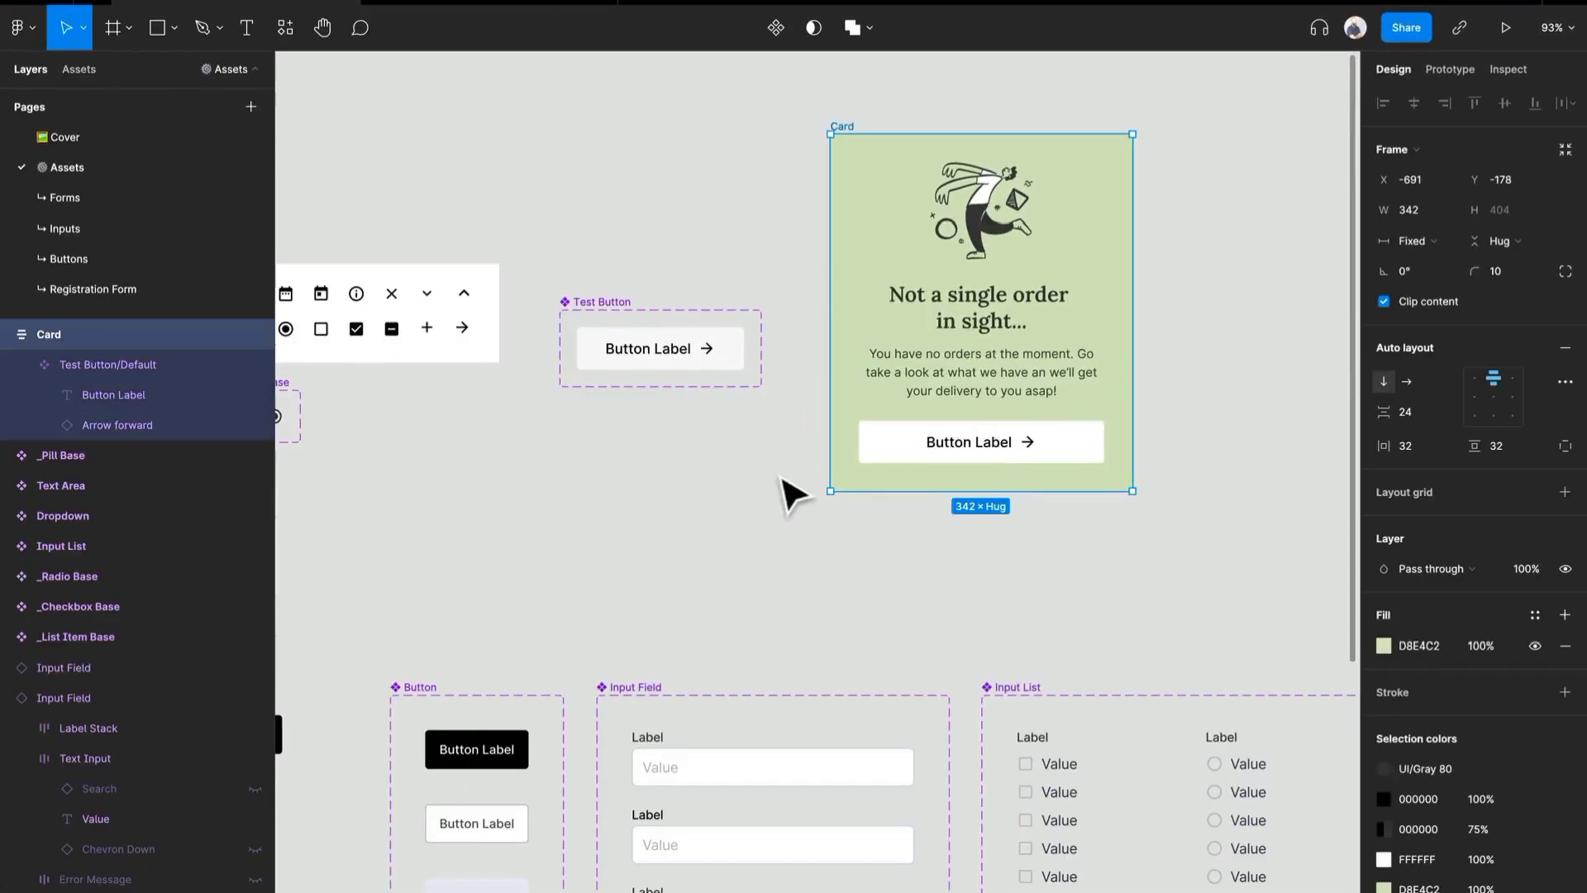
pyautogui.press('super+shift+z')
pyautogui.press('super+shift+z')
pyautogui.press('super+shift+z')
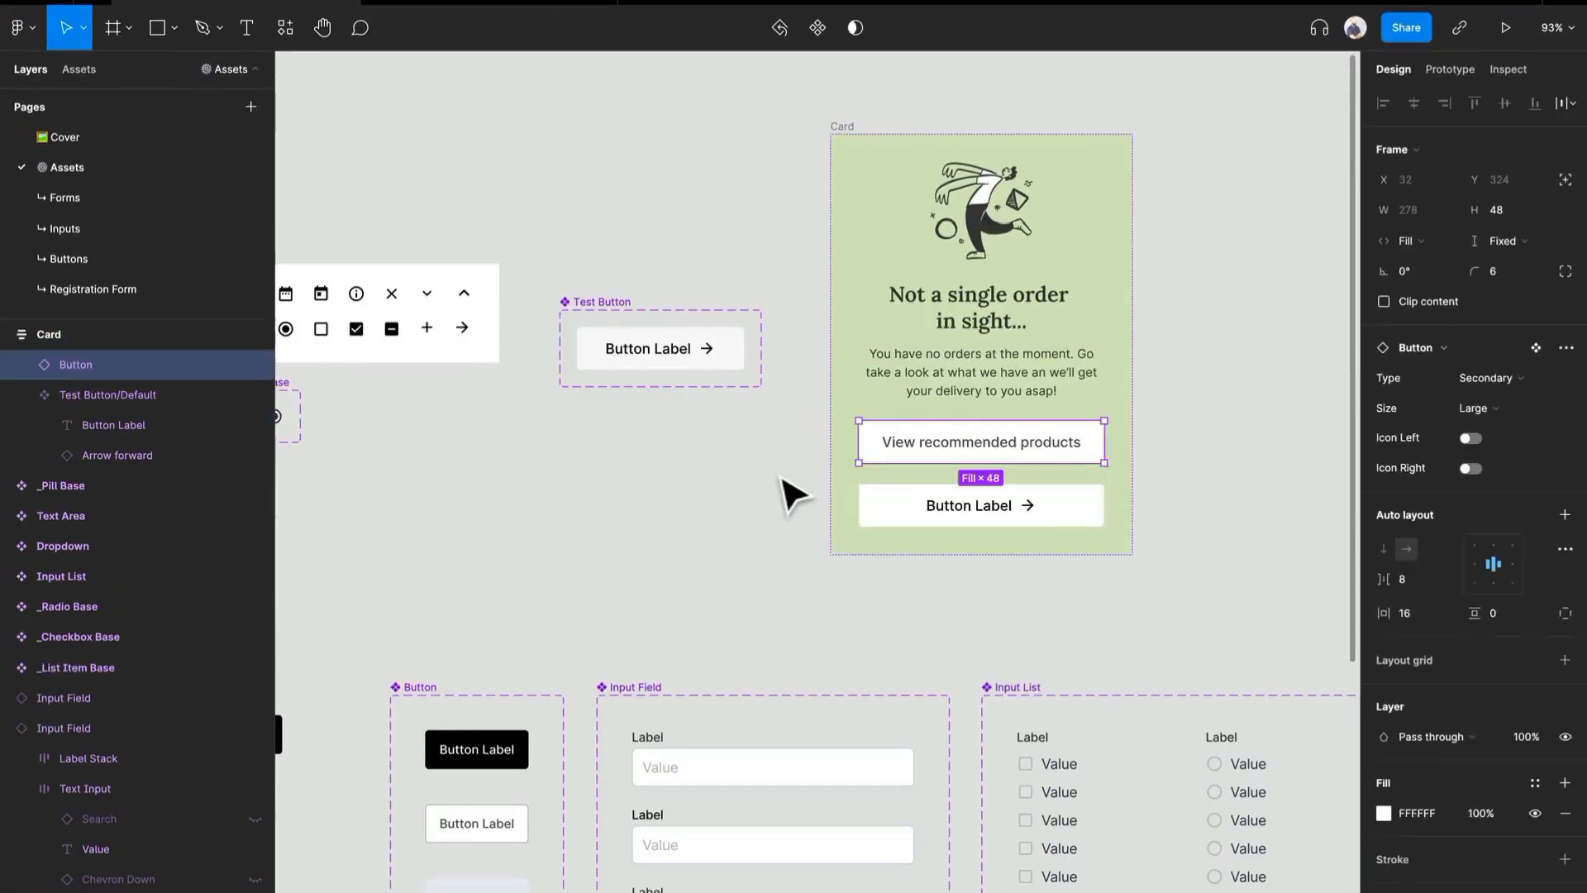
pyautogui.press('super+shift+z')
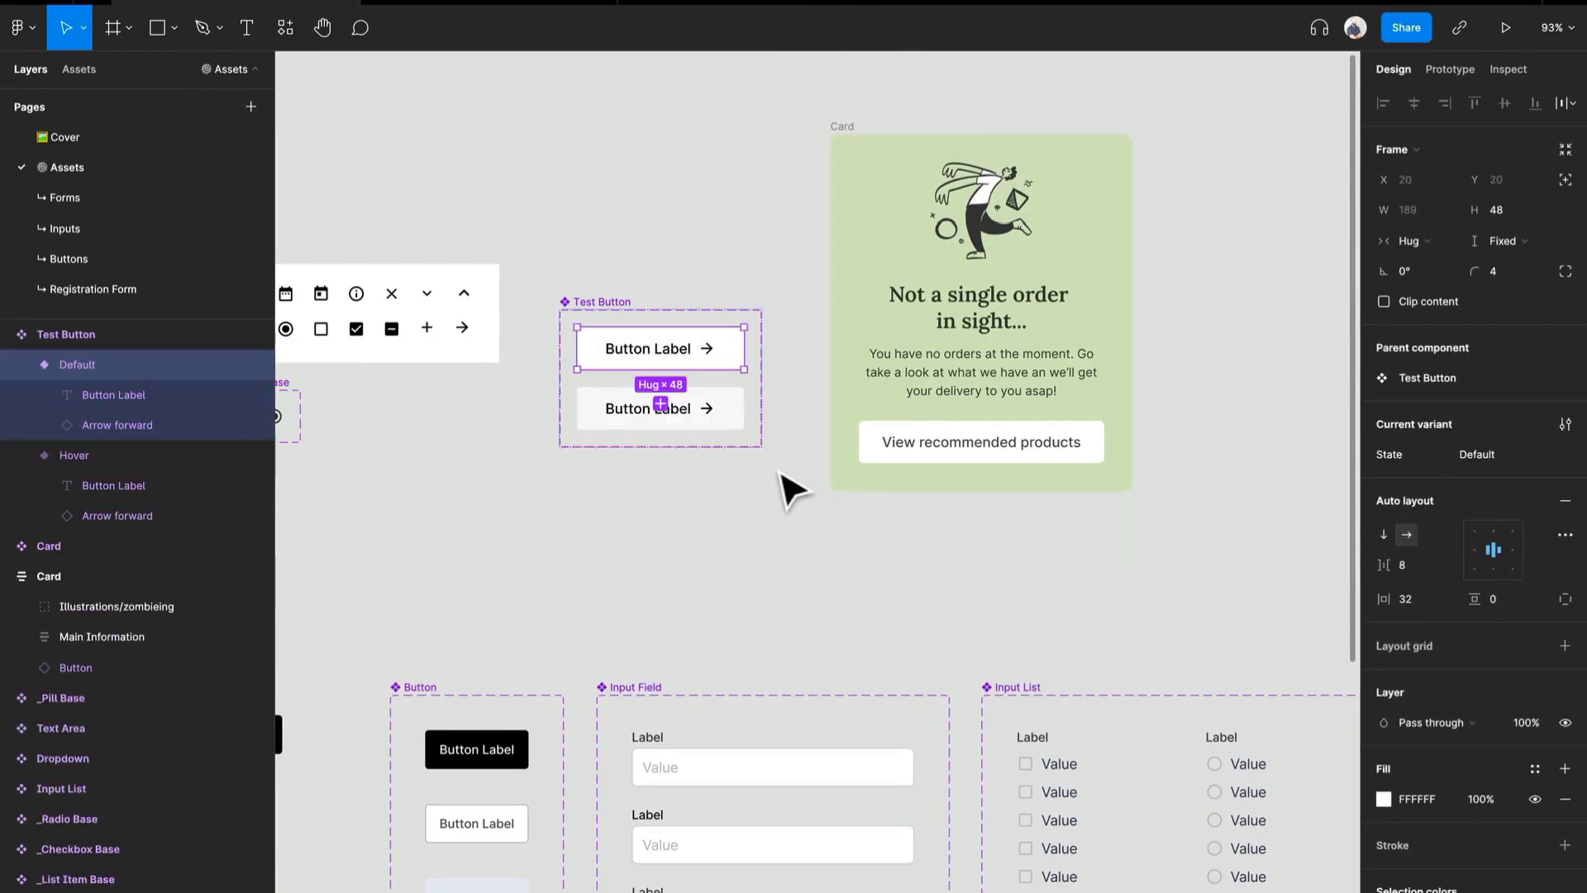
# - Check the Hover variant's prototype interaction and its design properties in the Test Button set
pyautogui.click(723, 420)
pyautogui.click(850, 248)
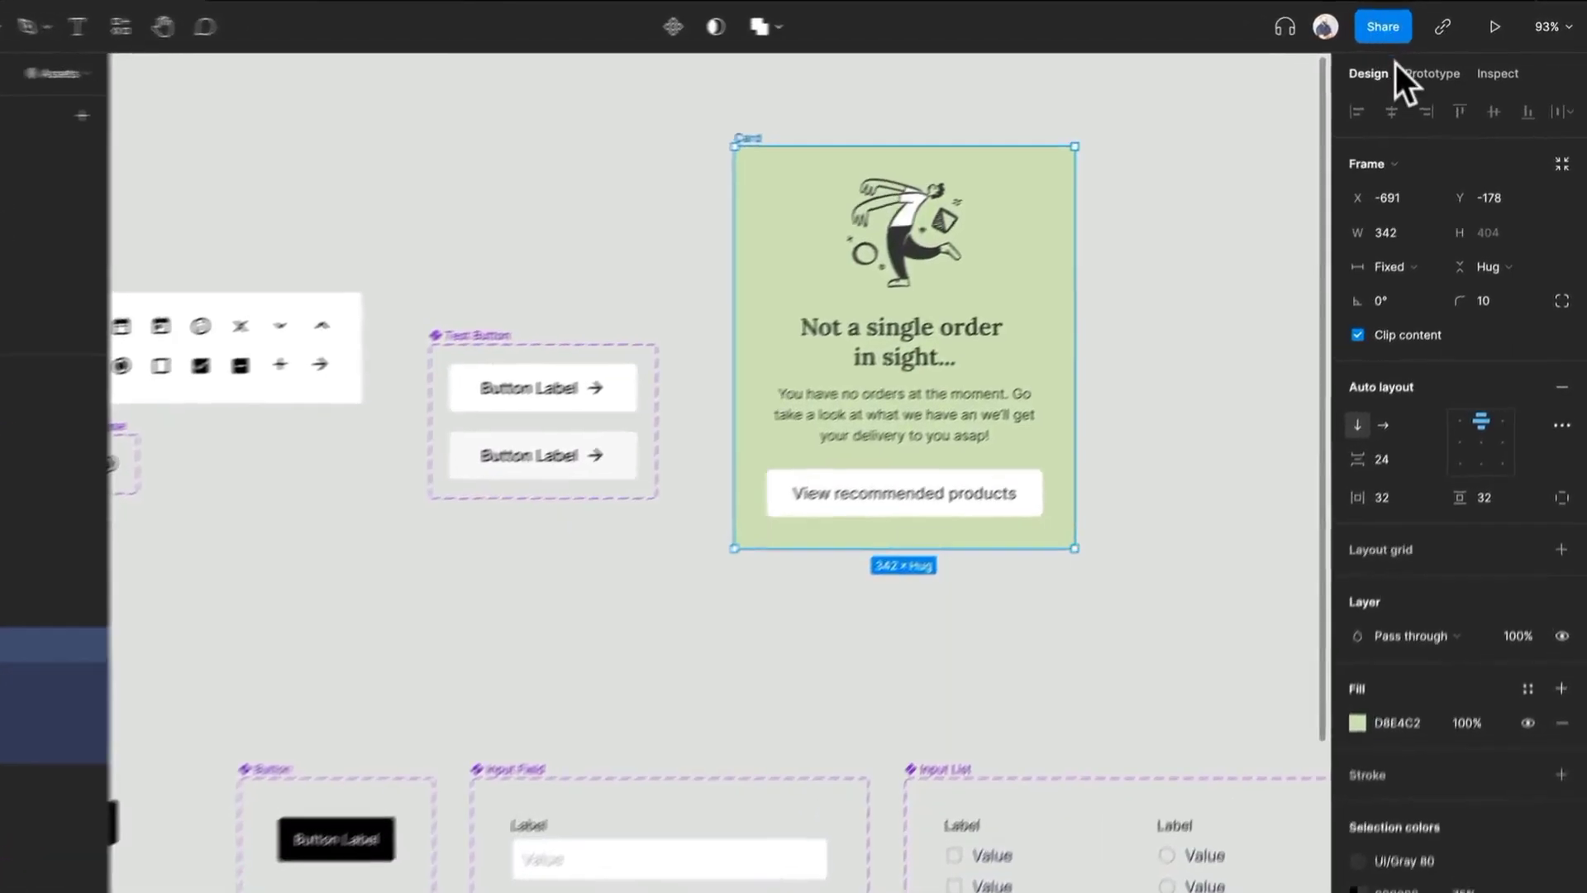
pyautogui.click(1428, 68)
pyautogui.click(395, 501)
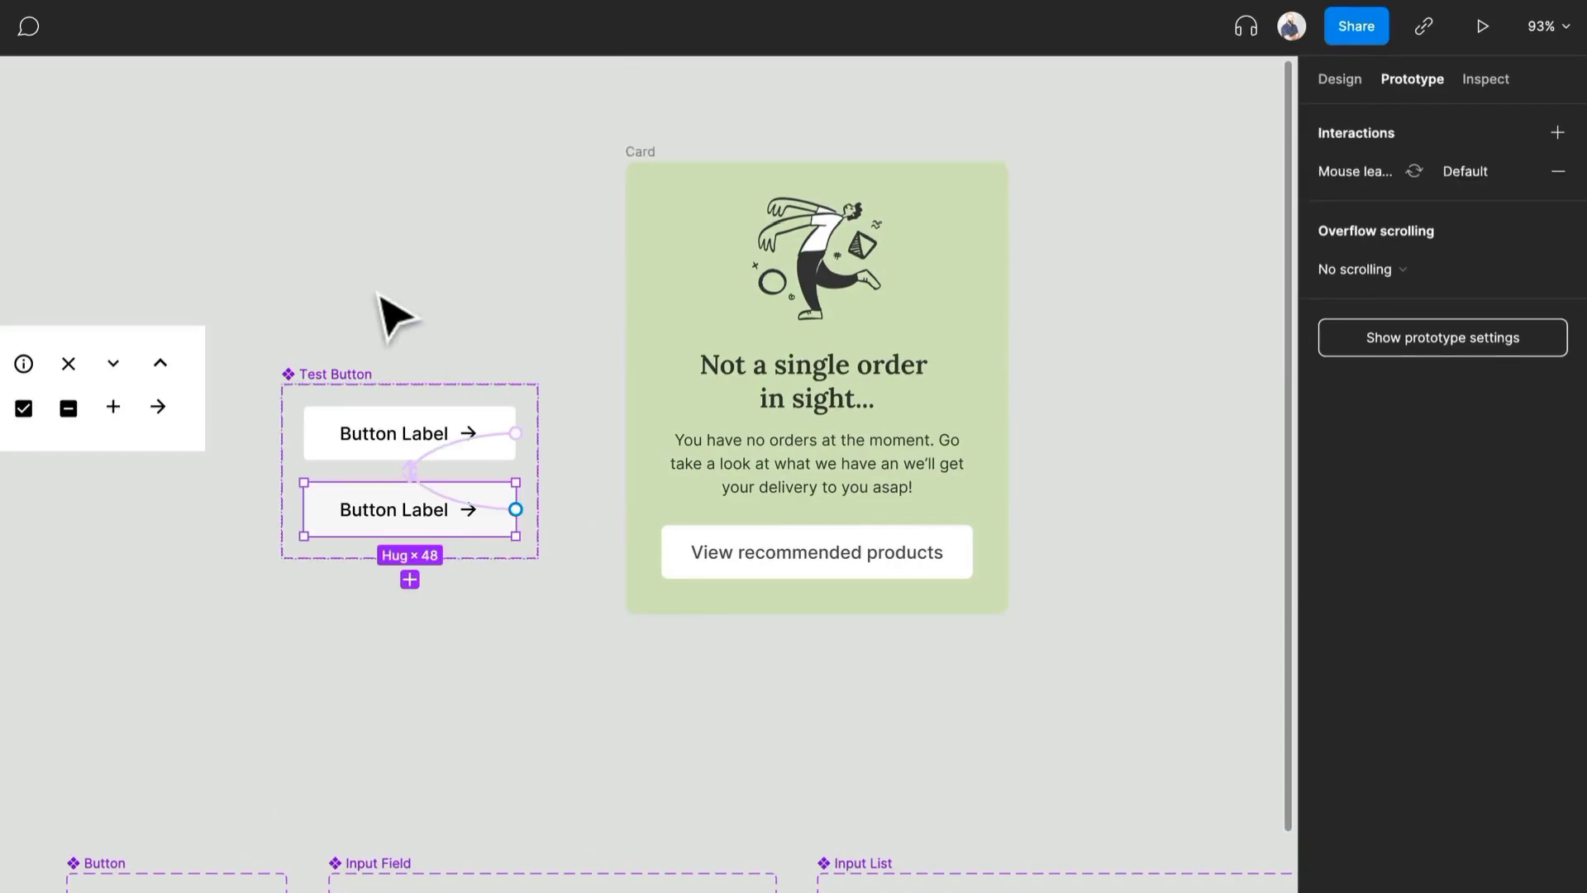
pyautogui.click(1339, 79)
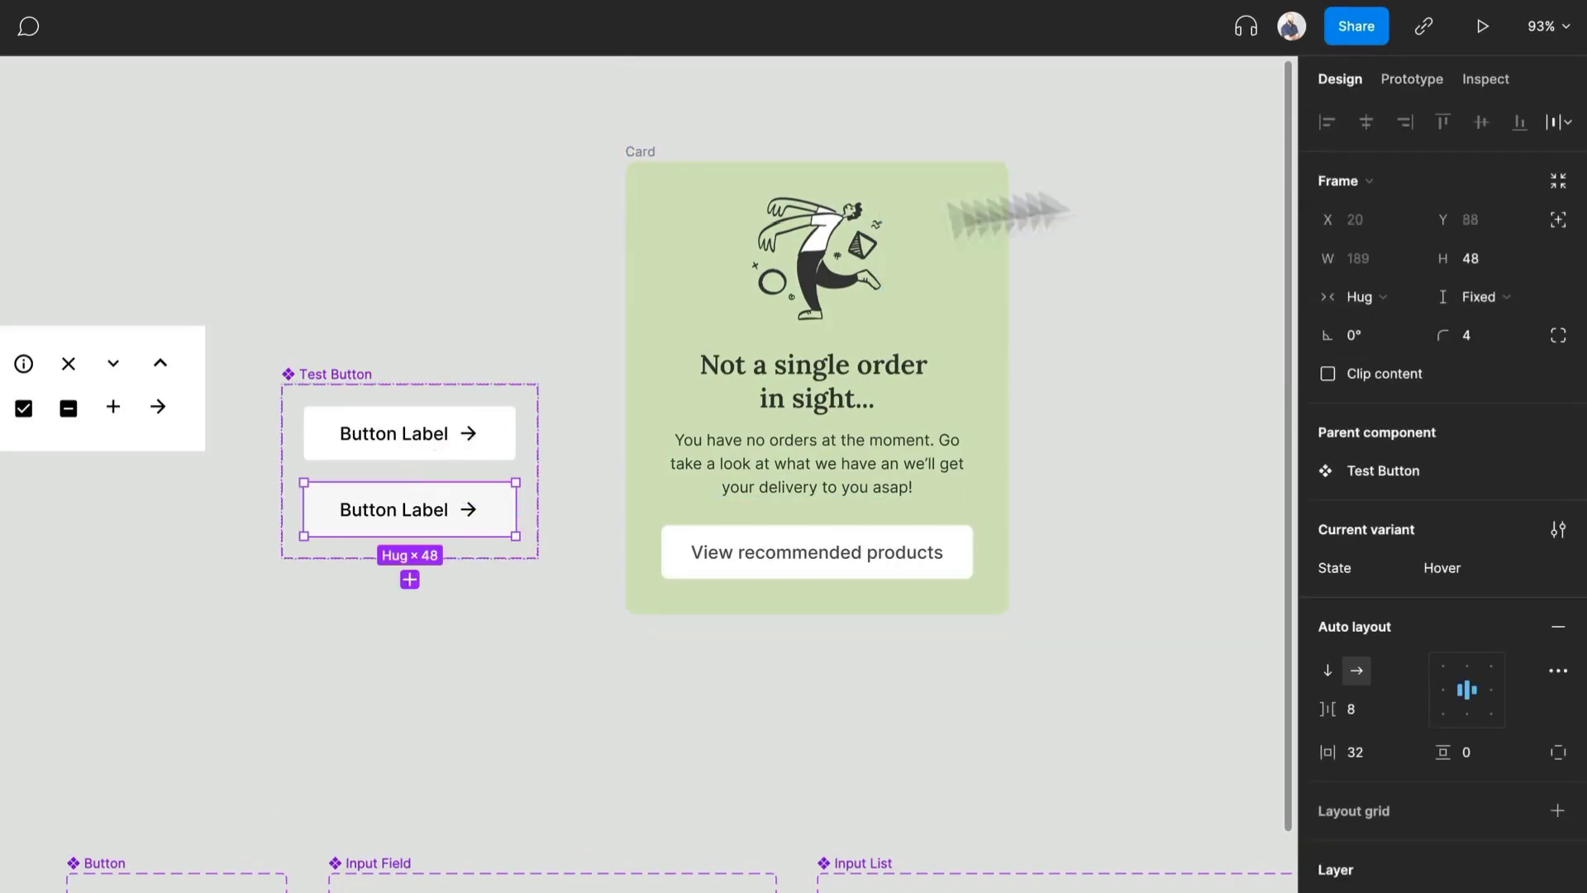
# - Place an instance of the Default Test Button in the Card and delete the View recommended products button
pyautogui.click(446, 443)
pyautogui.moveTo(439, 441); pyautogui.dragTo(832, 557)
pyautogui.click(850, 629)
pyautogui.press('Delete')
# - Set the width of the Card's Test Button instance to Fill container
pyautogui.click(857, 570)
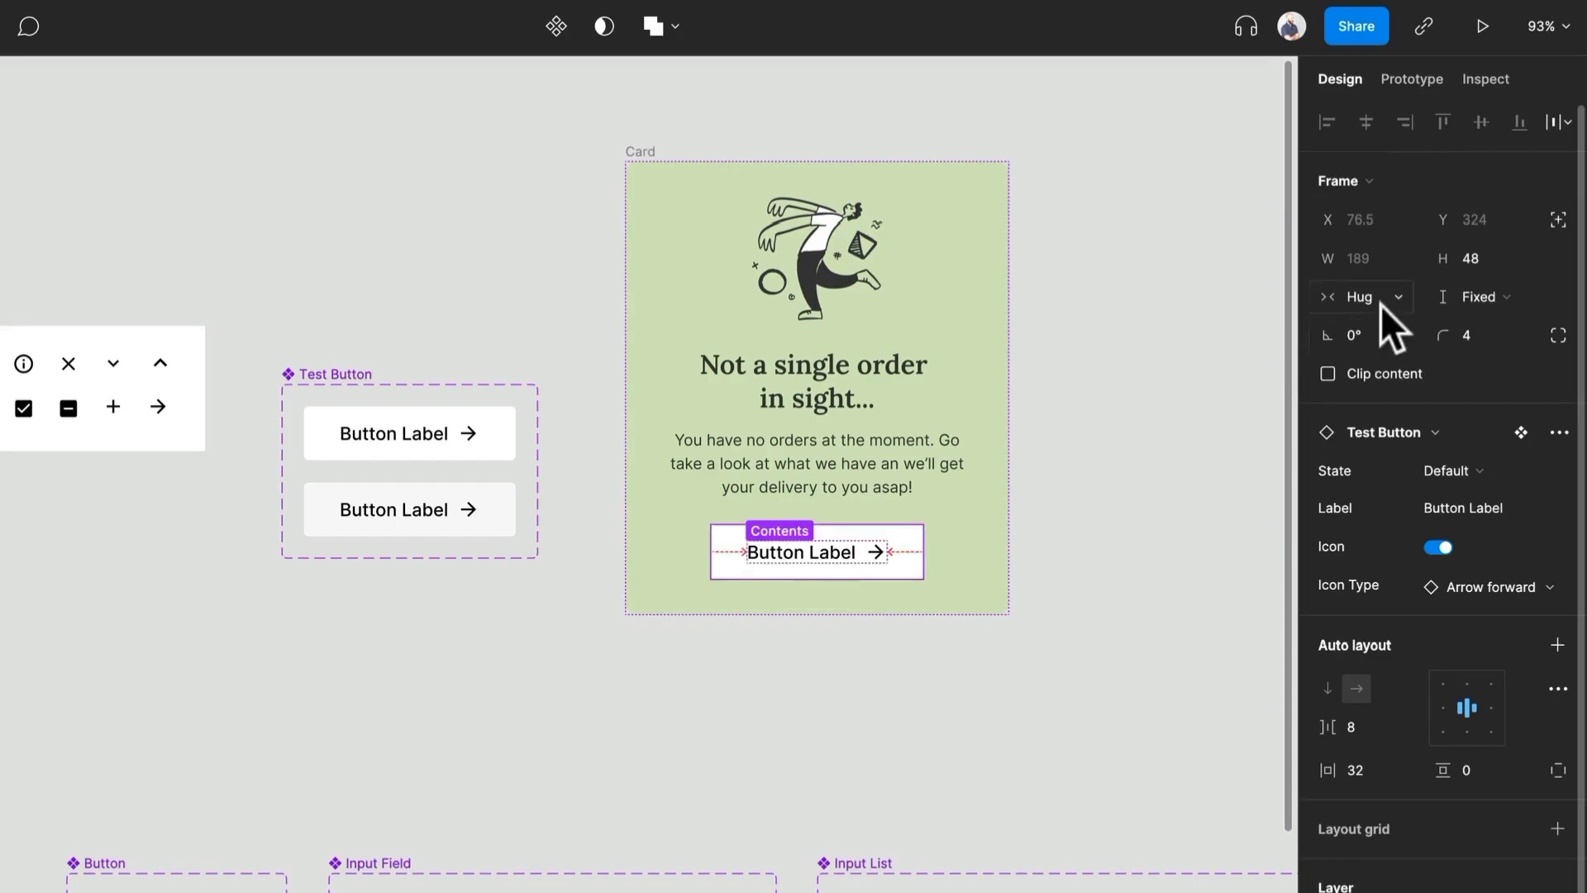
pyautogui.click(1380, 302)
pyautogui.click(1389, 336)
pyautogui.click(1256, 518)
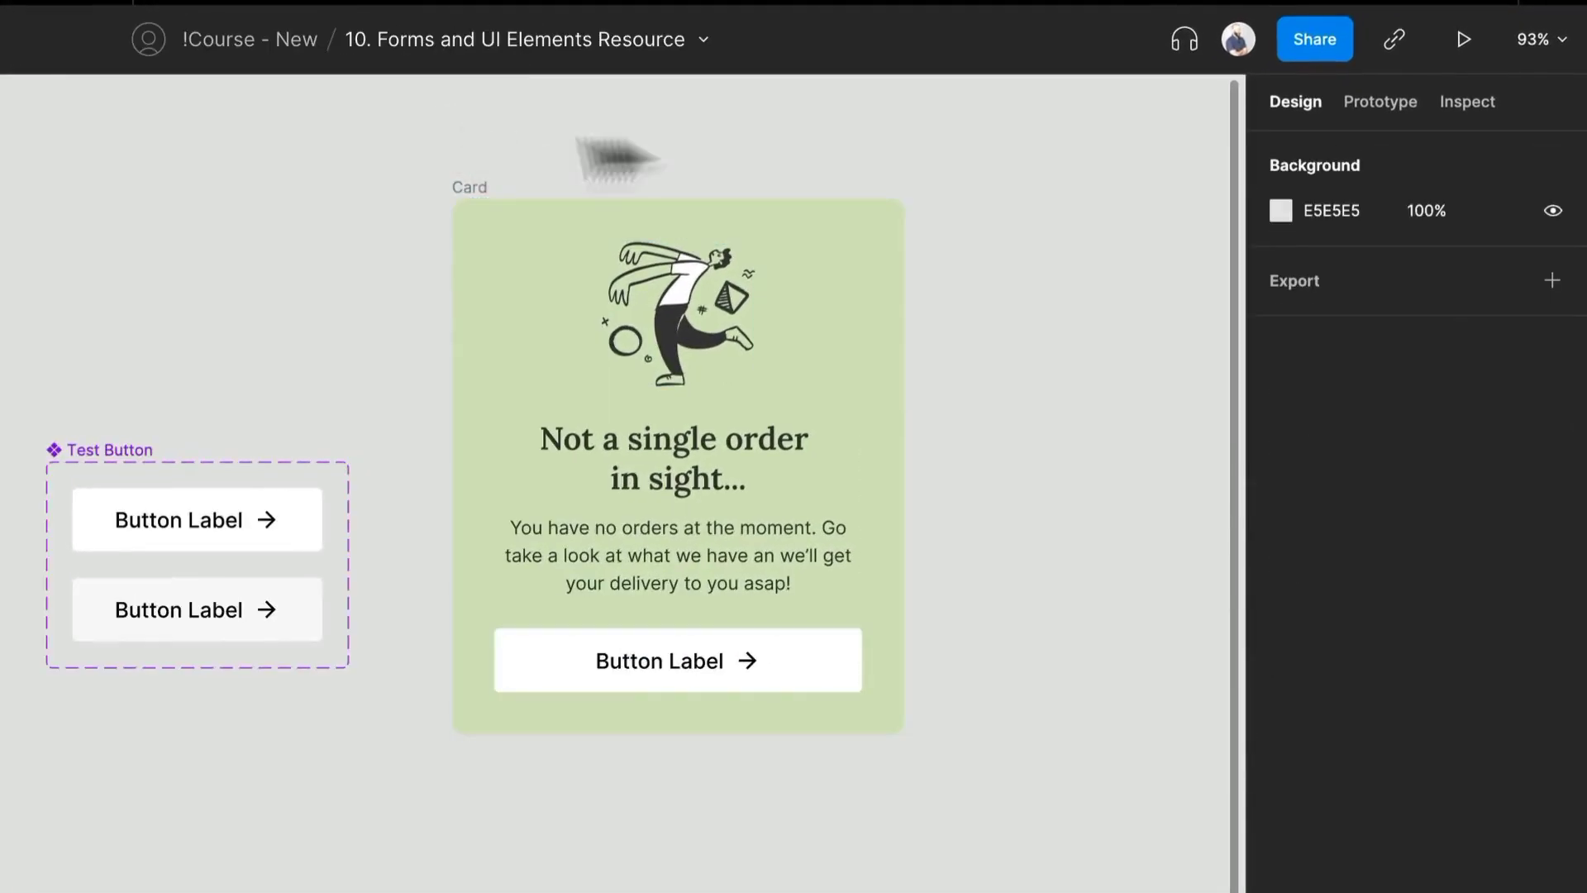
# - Add a flow starting point to the Card frame and view the flow in the prototype preview
pyautogui.click(1389, 101)
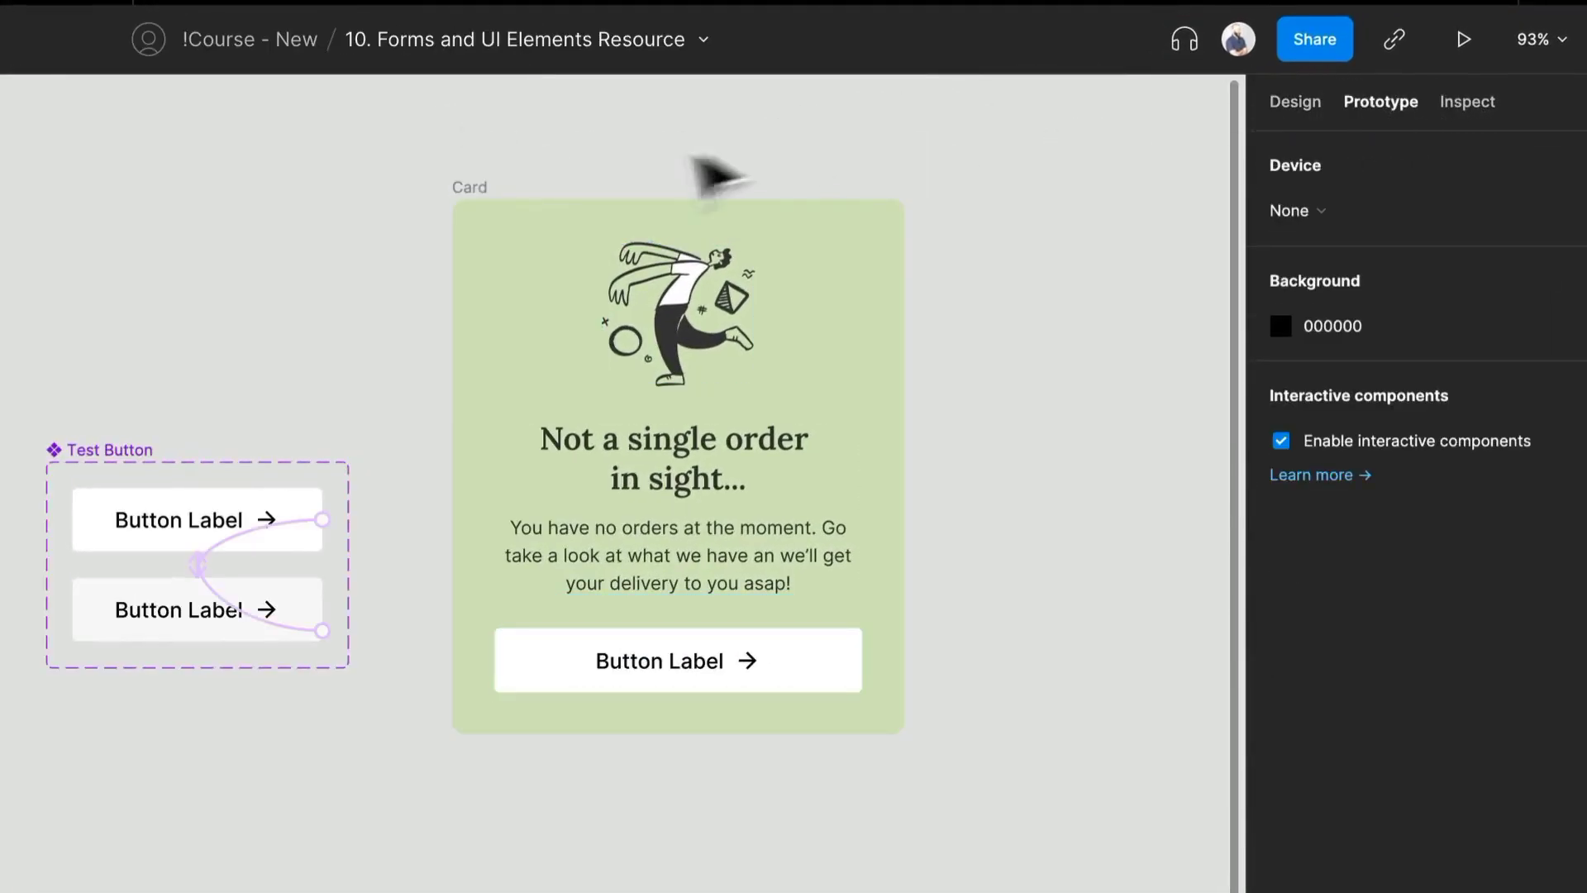
pyautogui.click(488, 205)
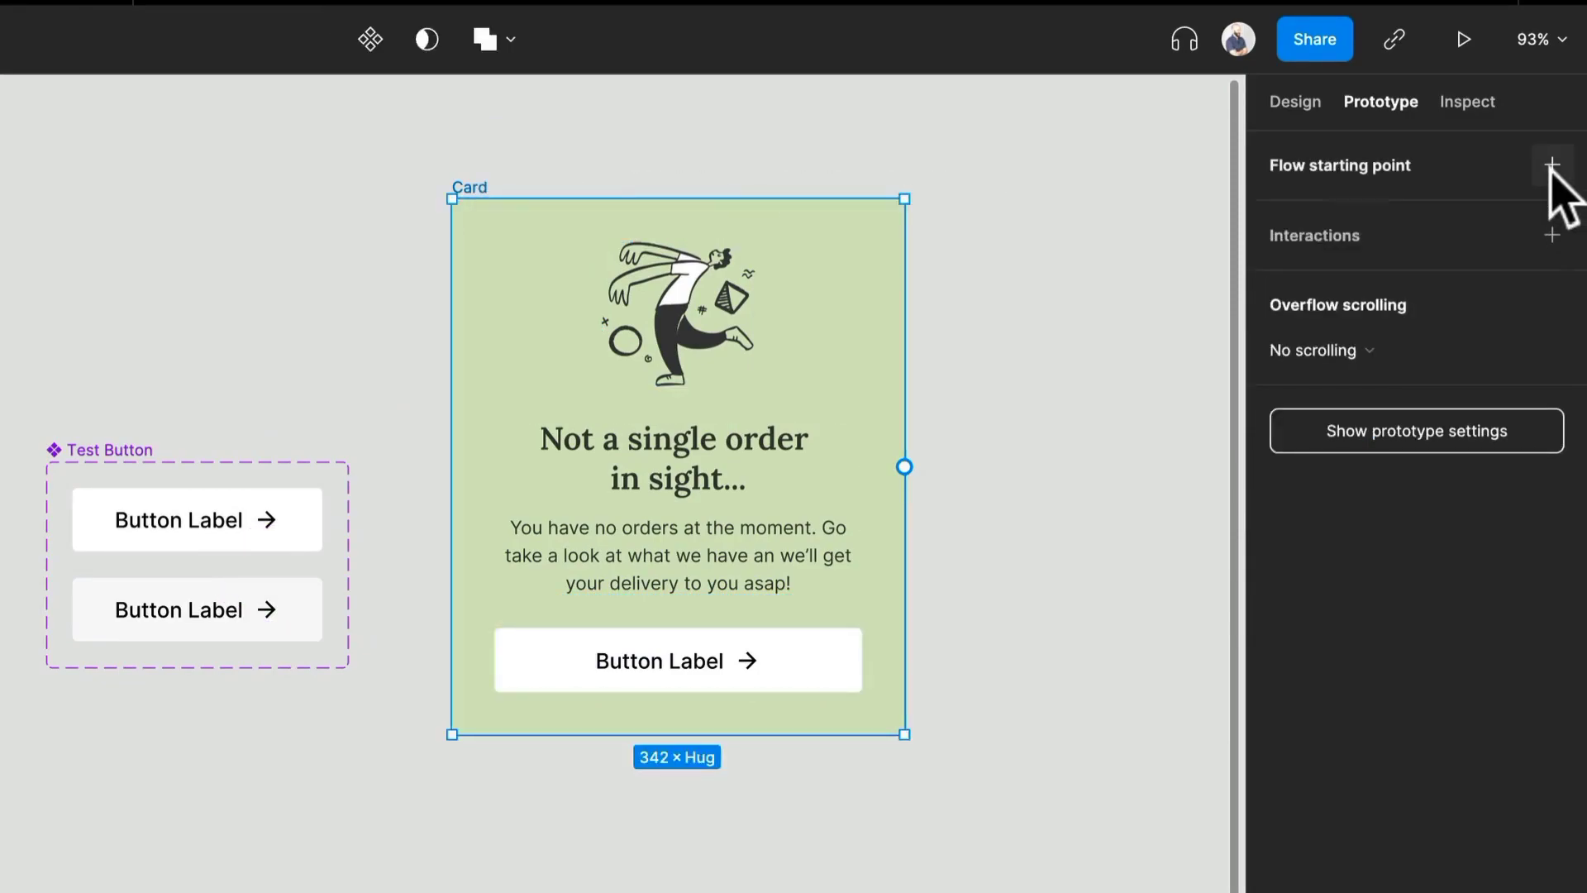
pyautogui.click(1552, 165)
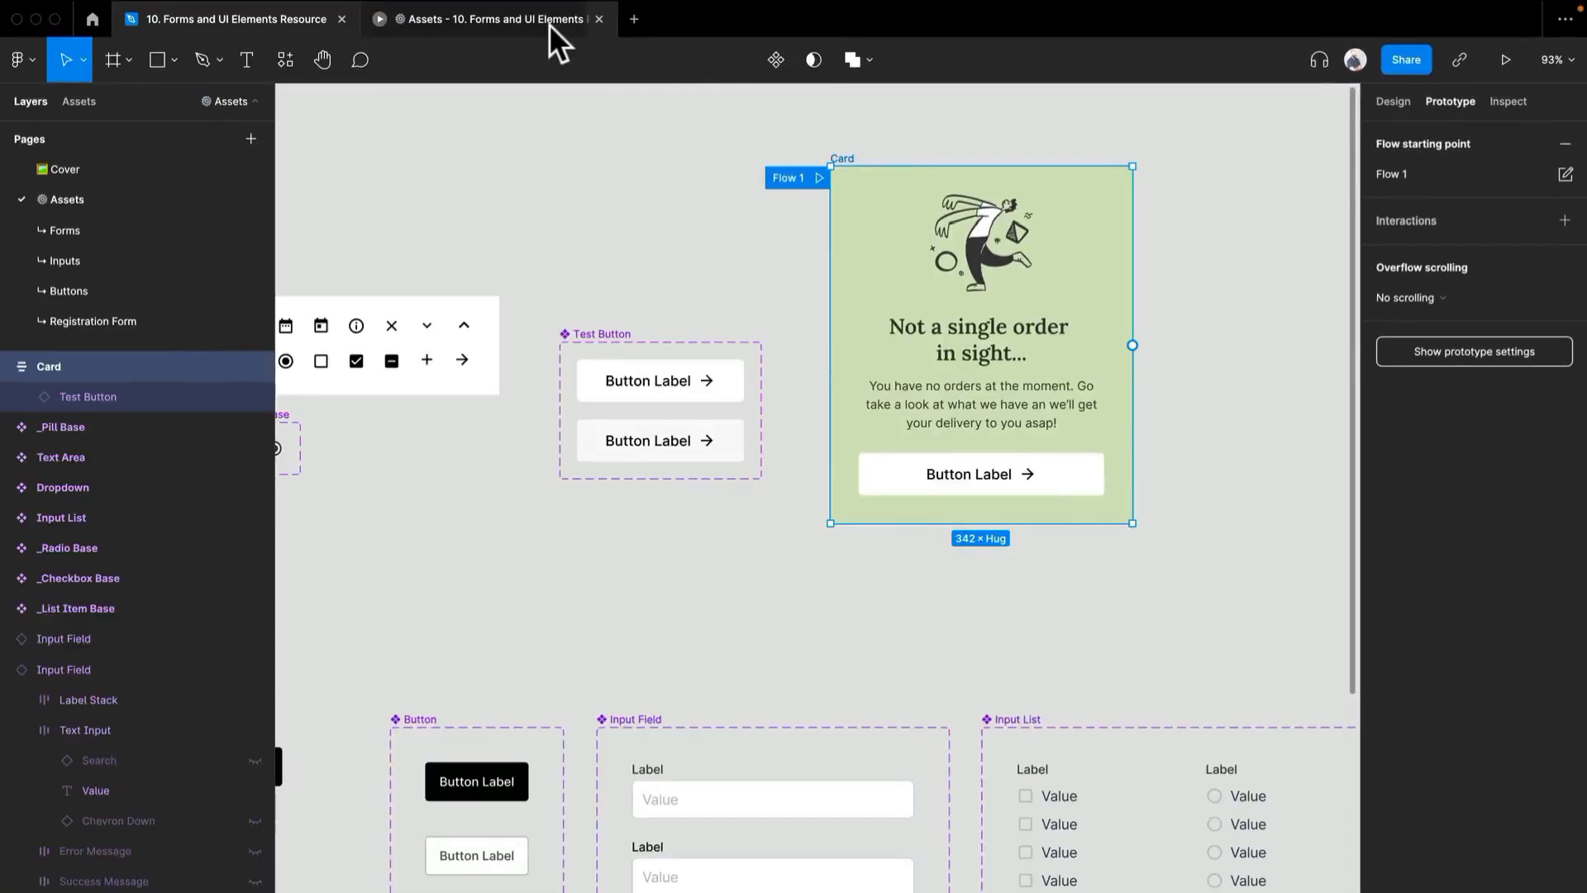
pyautogui.click(549, 25)
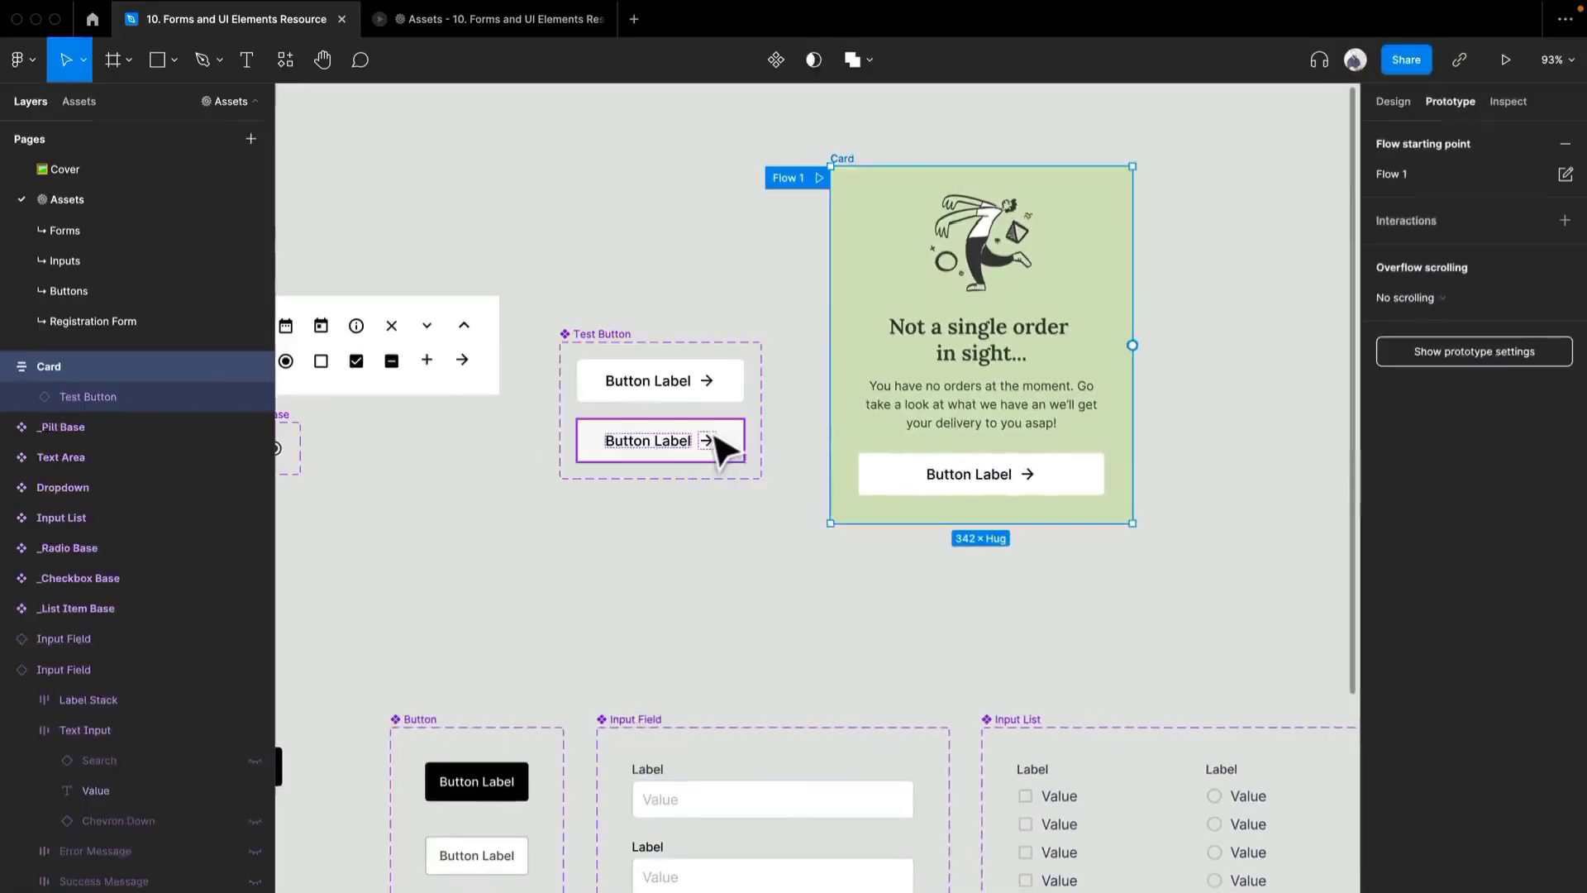
# - Set the white fill opacity of the Hover variant in the Test Button set to 50%
pyautogui.click(716, 443)
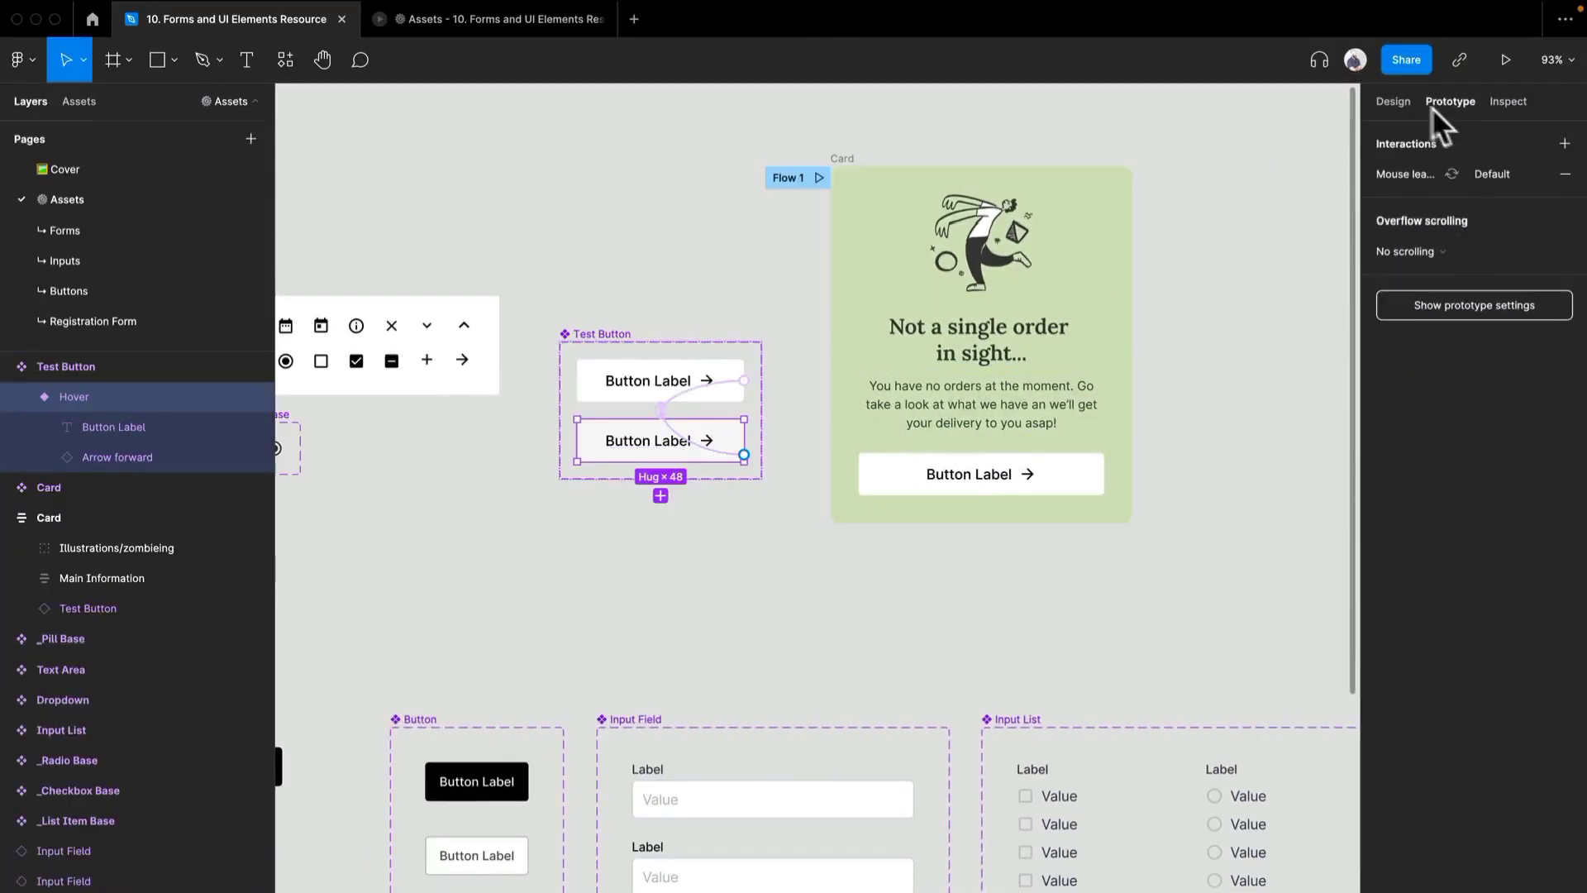
pyautogui.click(1396, 100)
pyautogui.scroll(-3, 1410, 694)
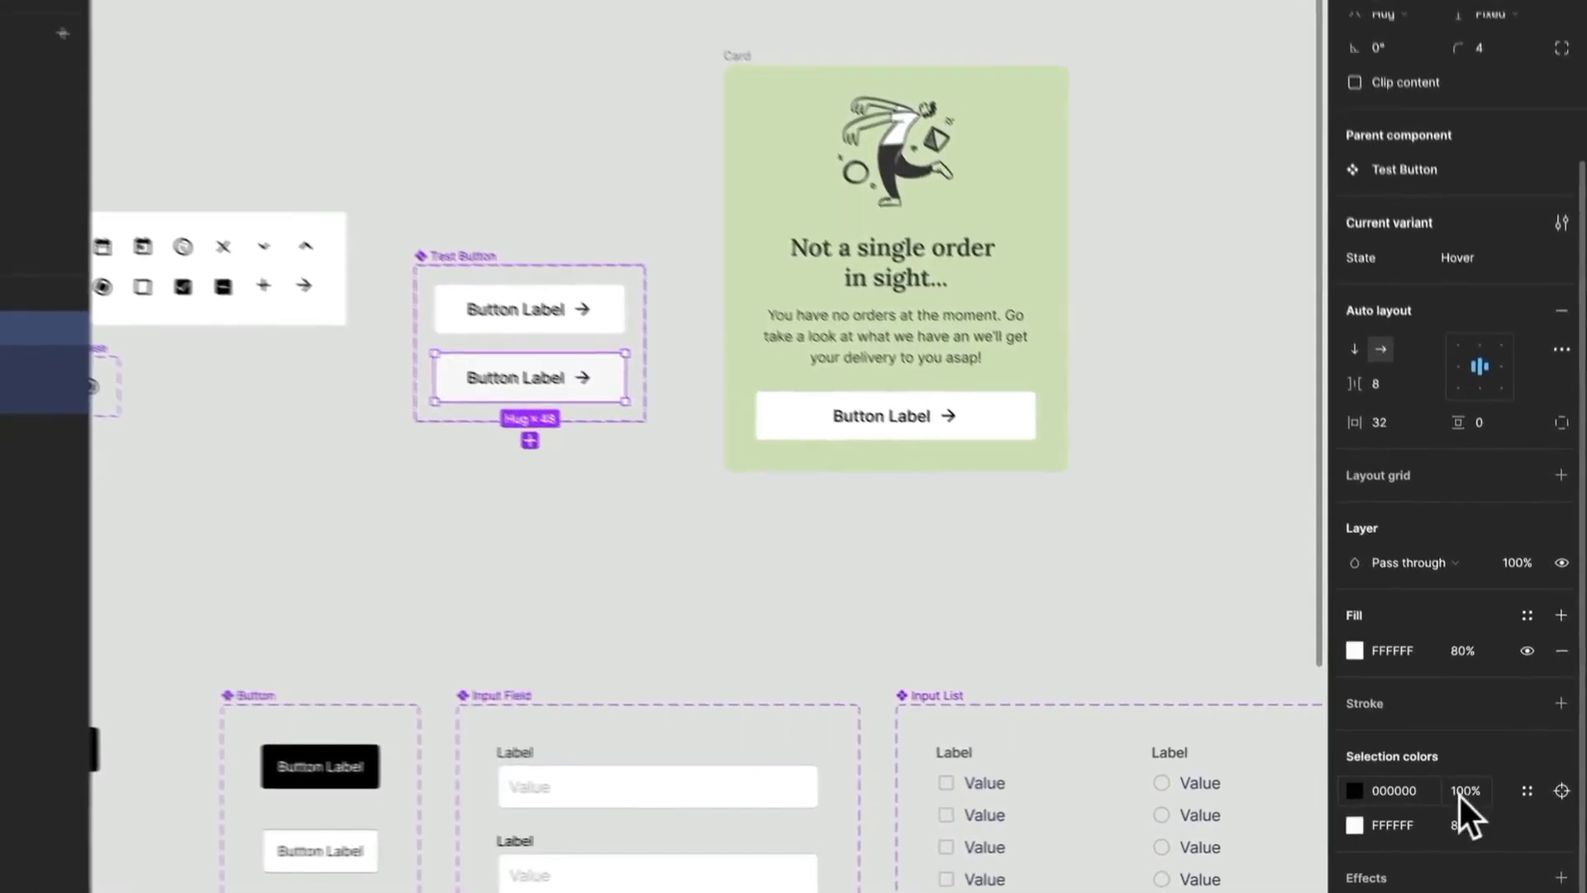
pyautogui.click(1468, 827)
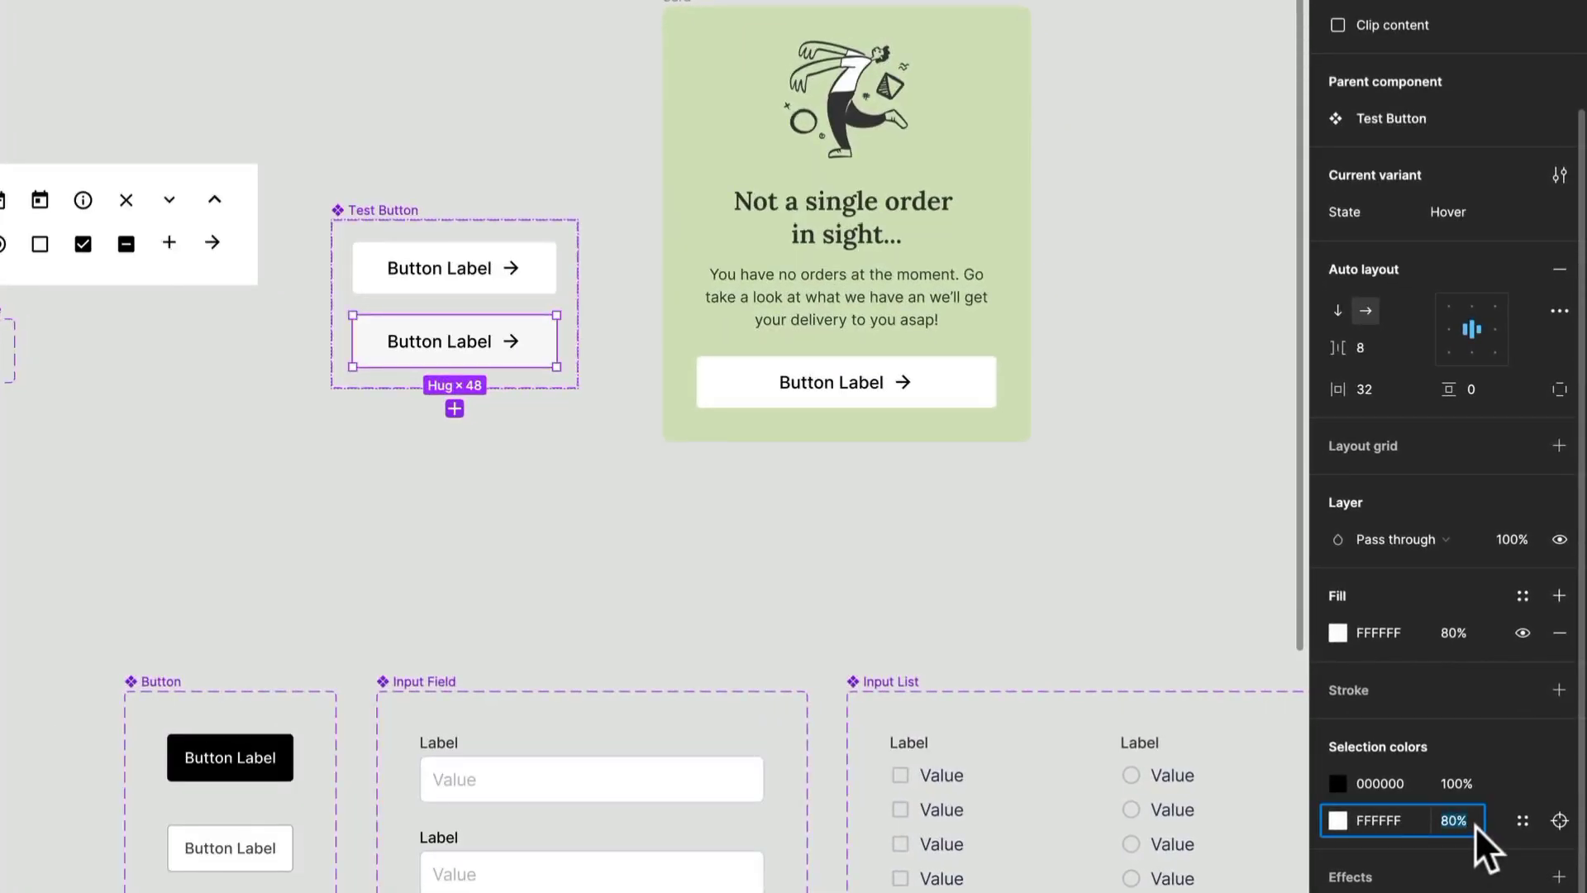
pyautogui.write('50')
pyautogui.press('Return')
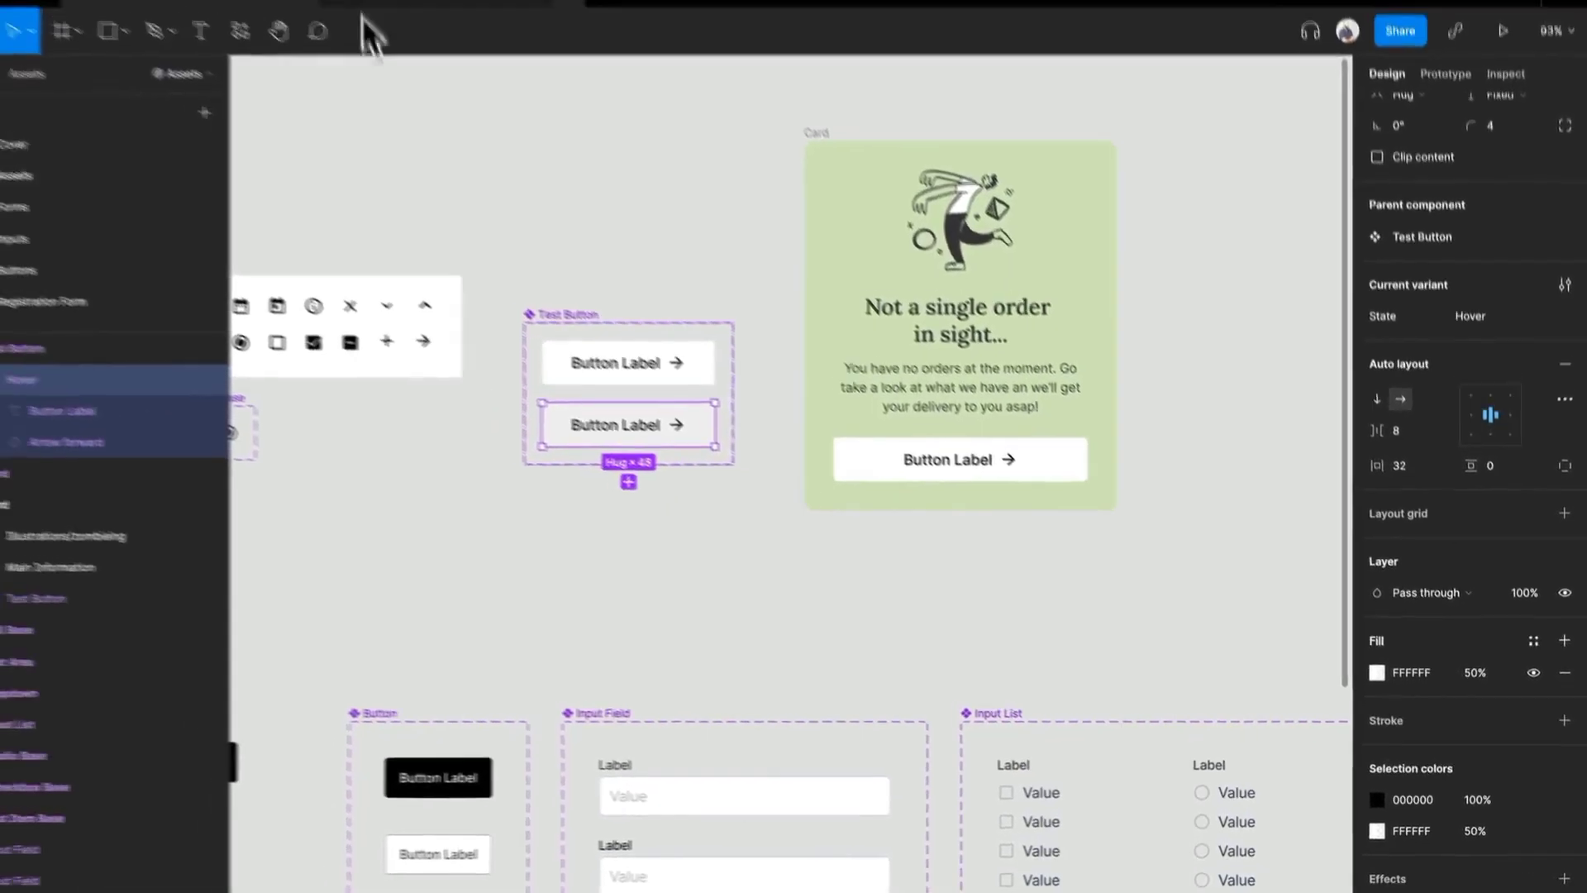
# - View the Card button's hover effect in the prototype preview, return to the design file and clear the selection
pyautogui.click(403, 25)
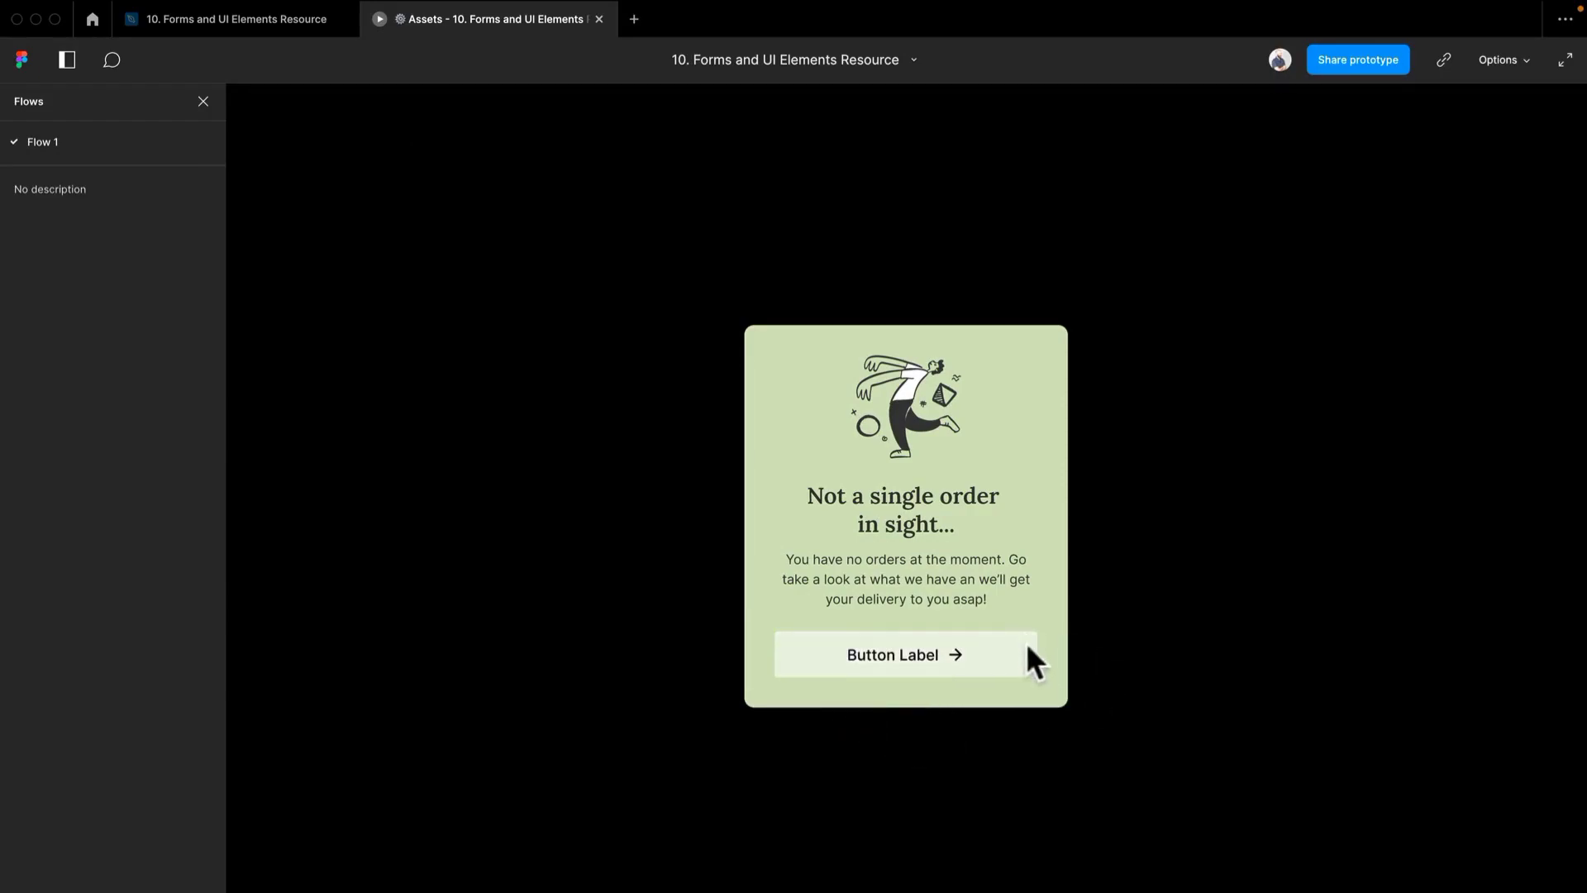
pyautogui.click(258, 23)
pyautogui.click(740, 674)
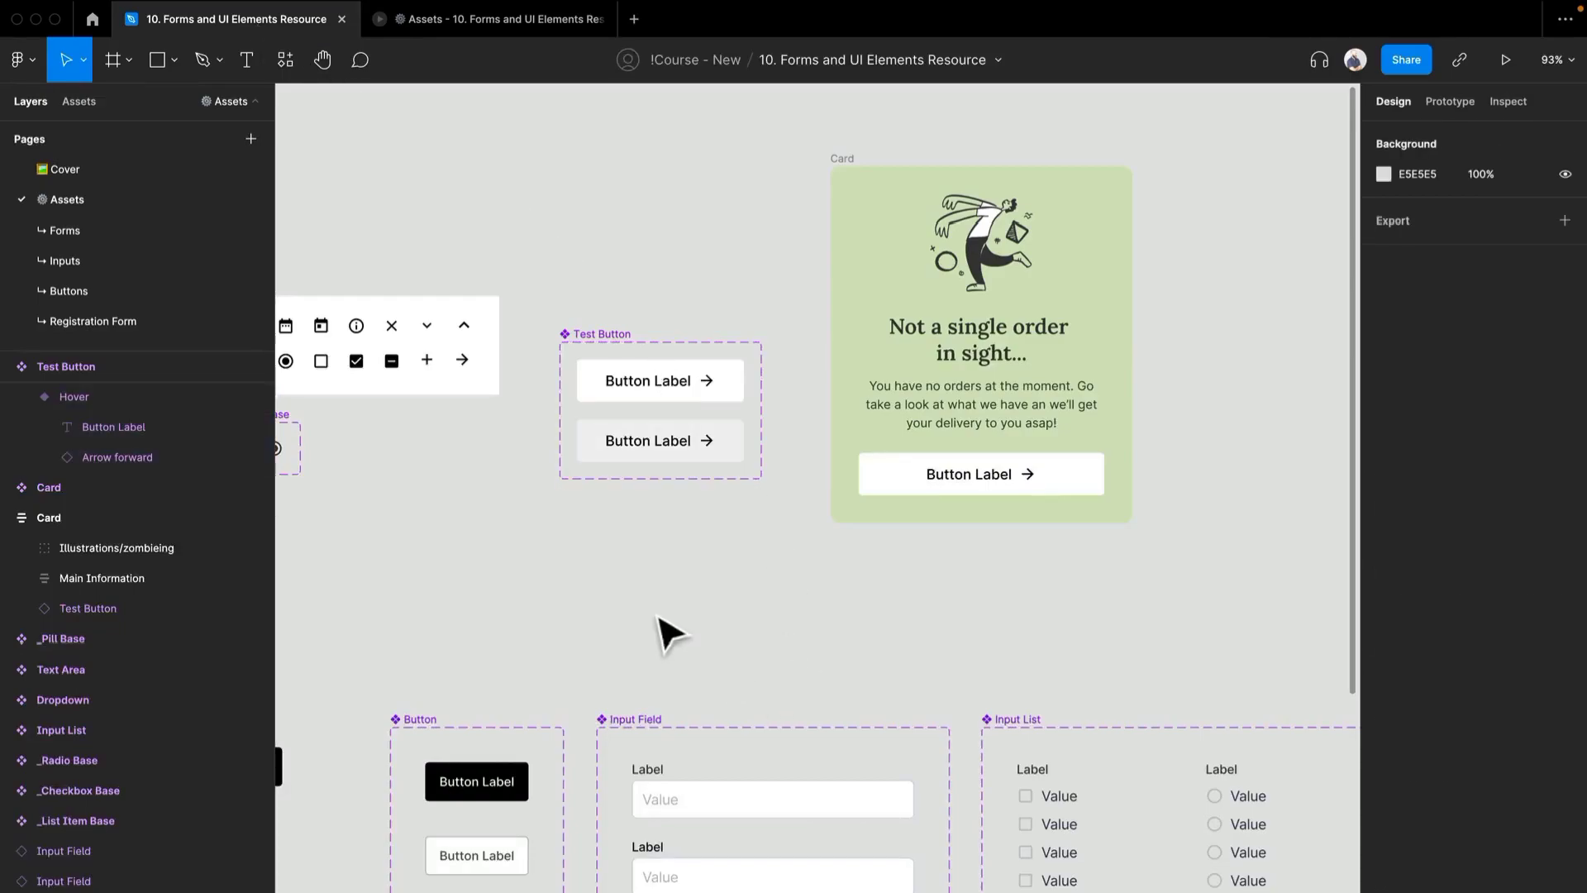
# - Examine the Hover and Default variants' design settings and the Test Button set's component properties, leaving nothing selected
pyautogui.scroll(5, 676, 384)
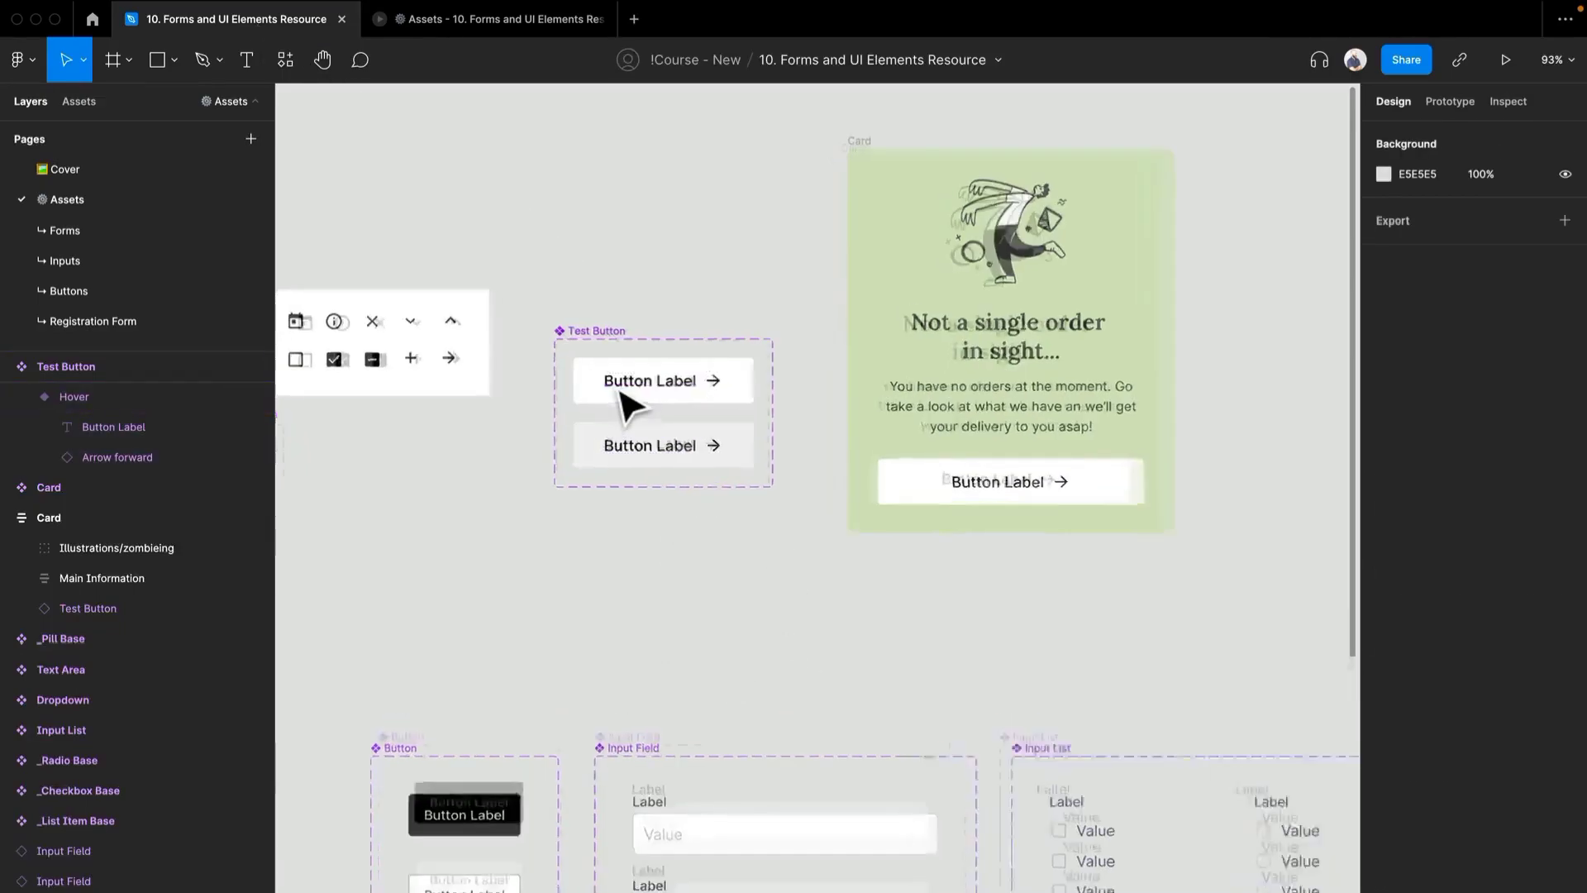
pyautogui.click(785, 477)
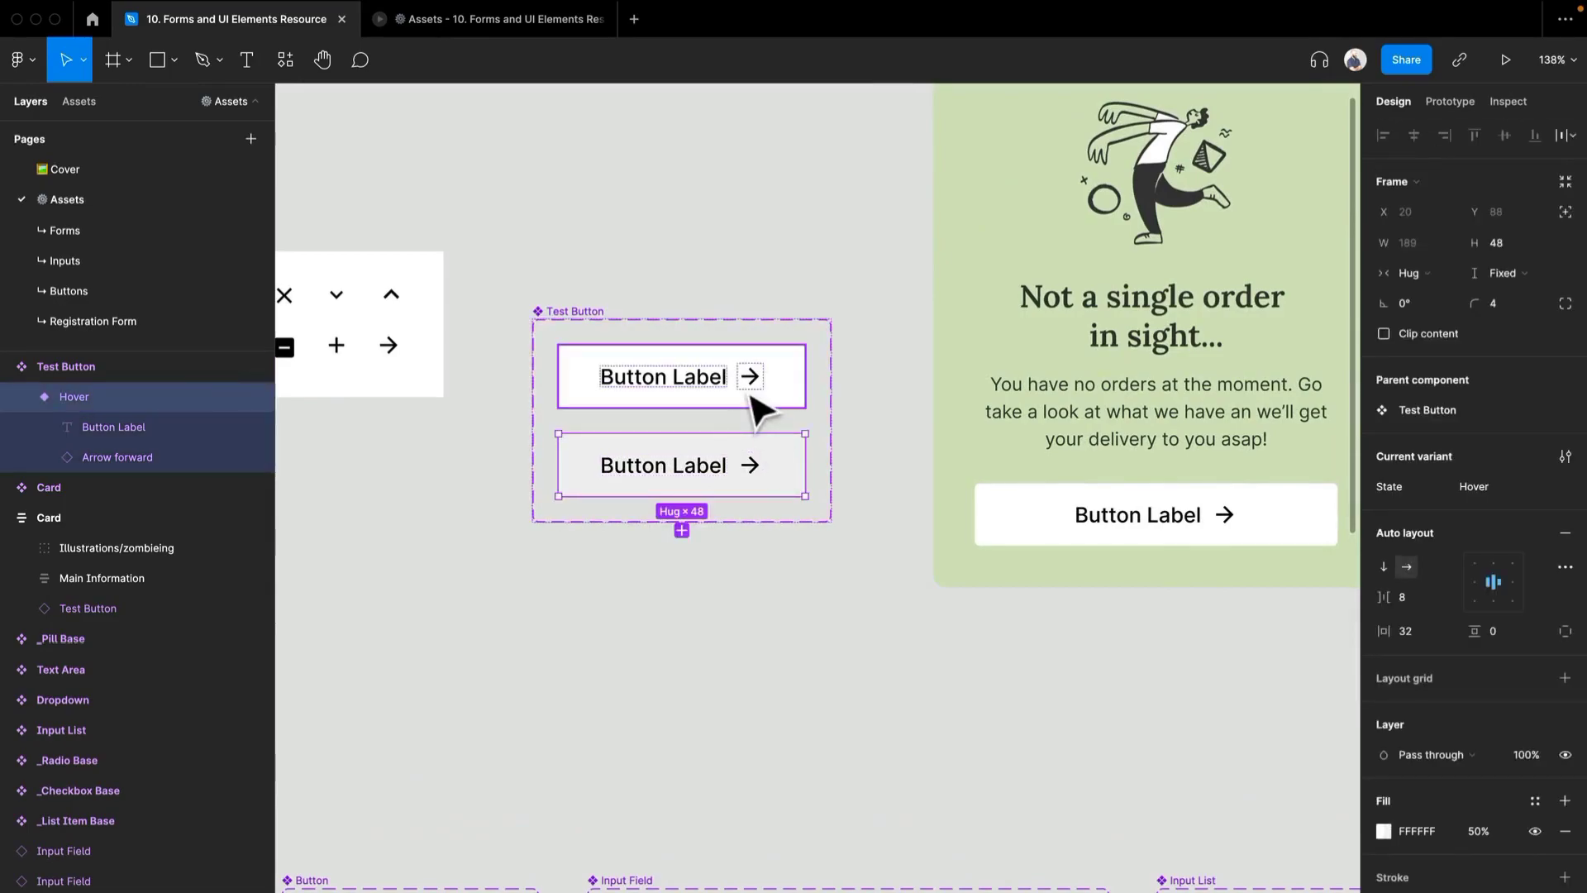
pyautogui.click(769, 395)
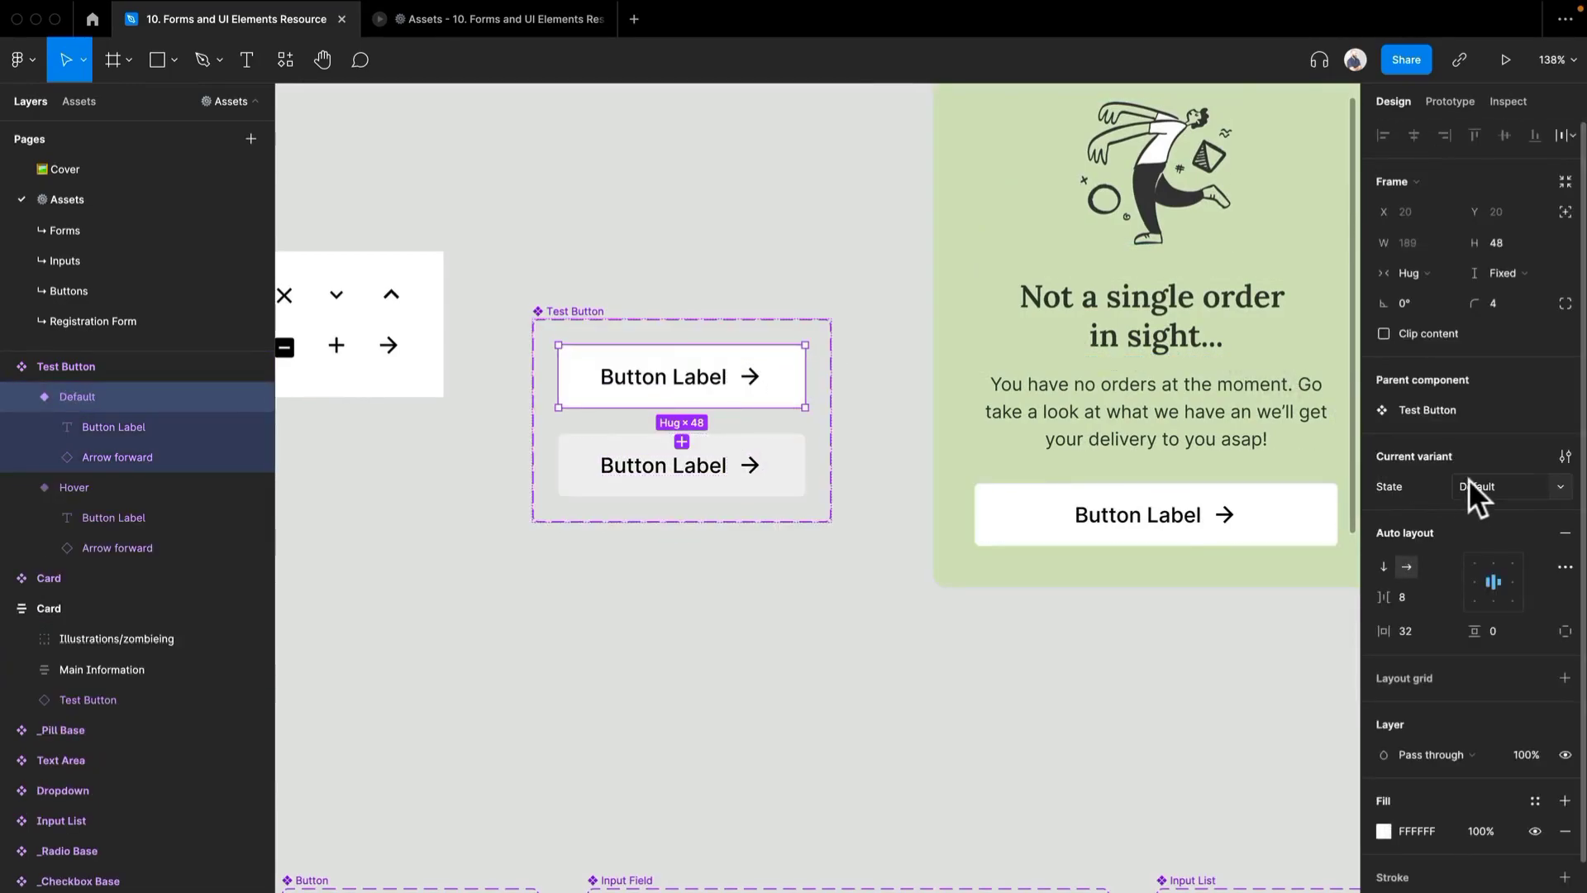
pyautogui.click(577, 335)
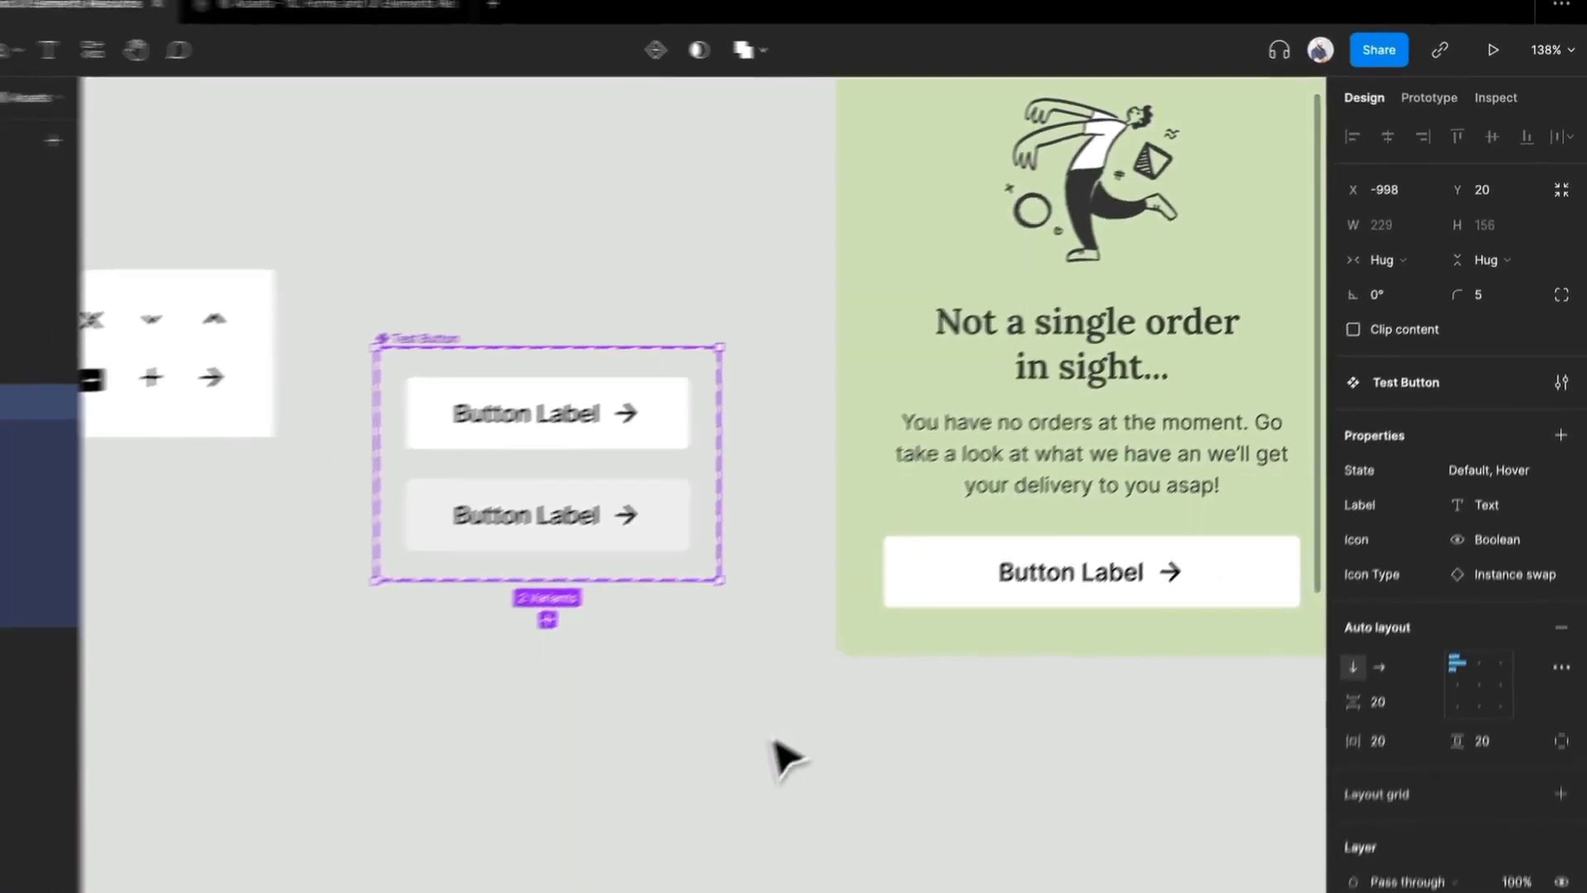
pyautogui.click(593, 878)
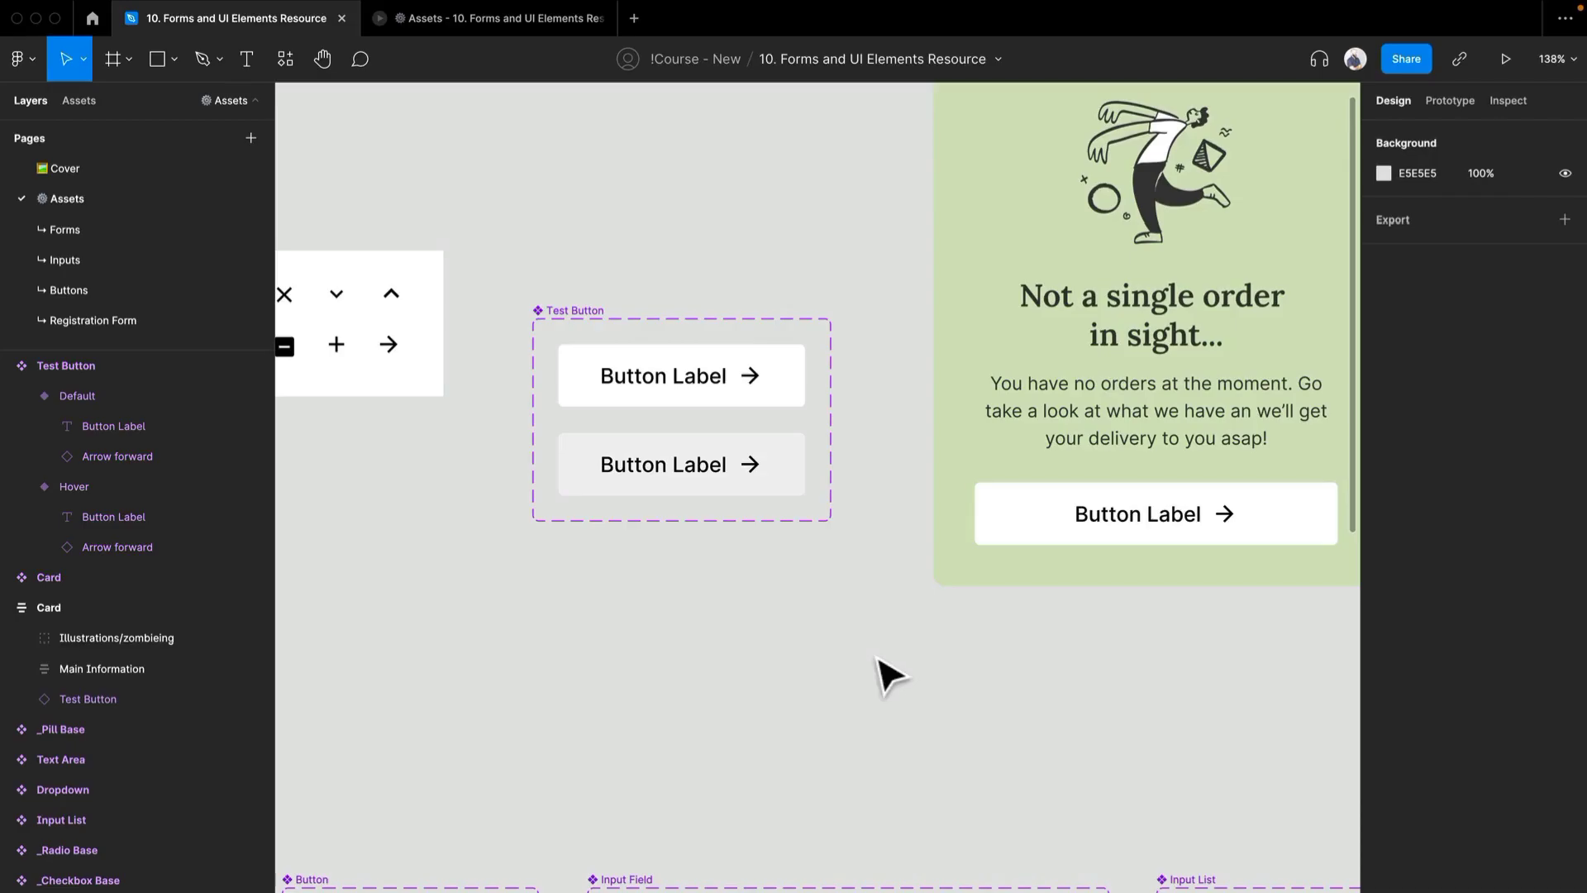